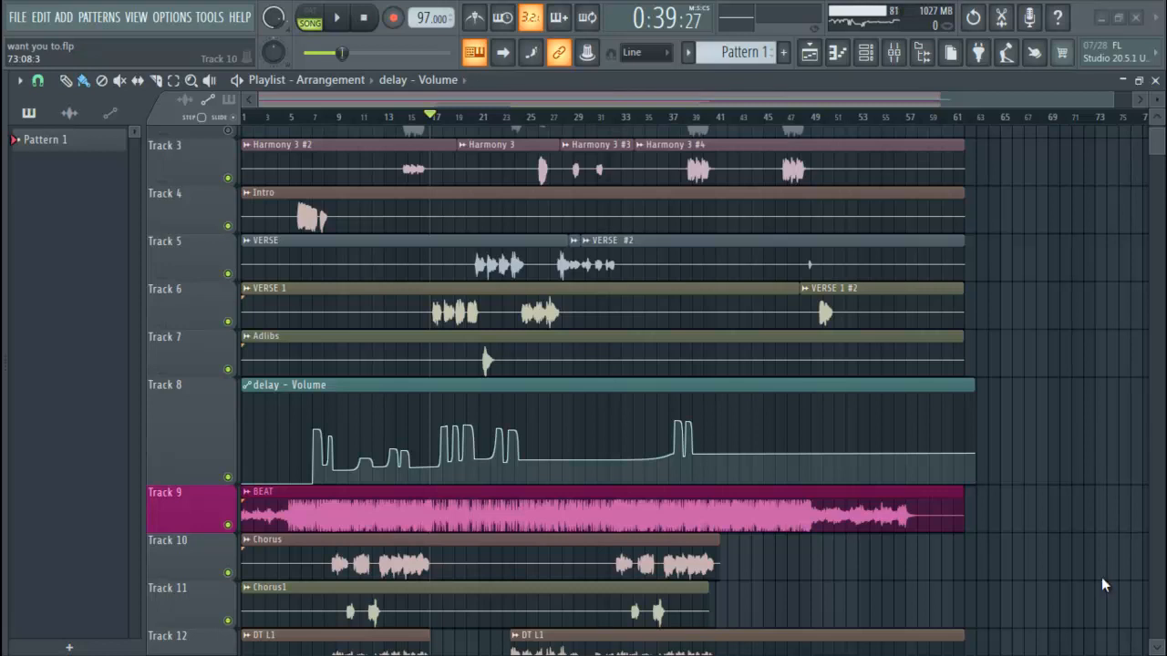
# - Look over the mixer tracks and save the project
pyautogui.click(895, 53)
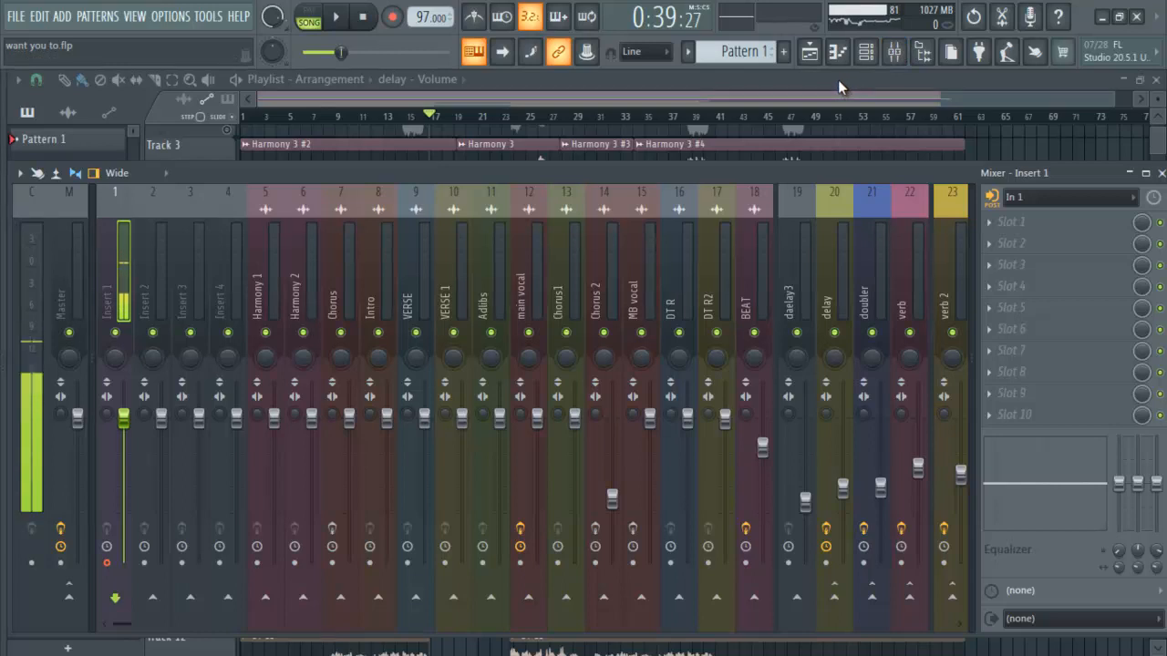
pyautogui.press('F9')
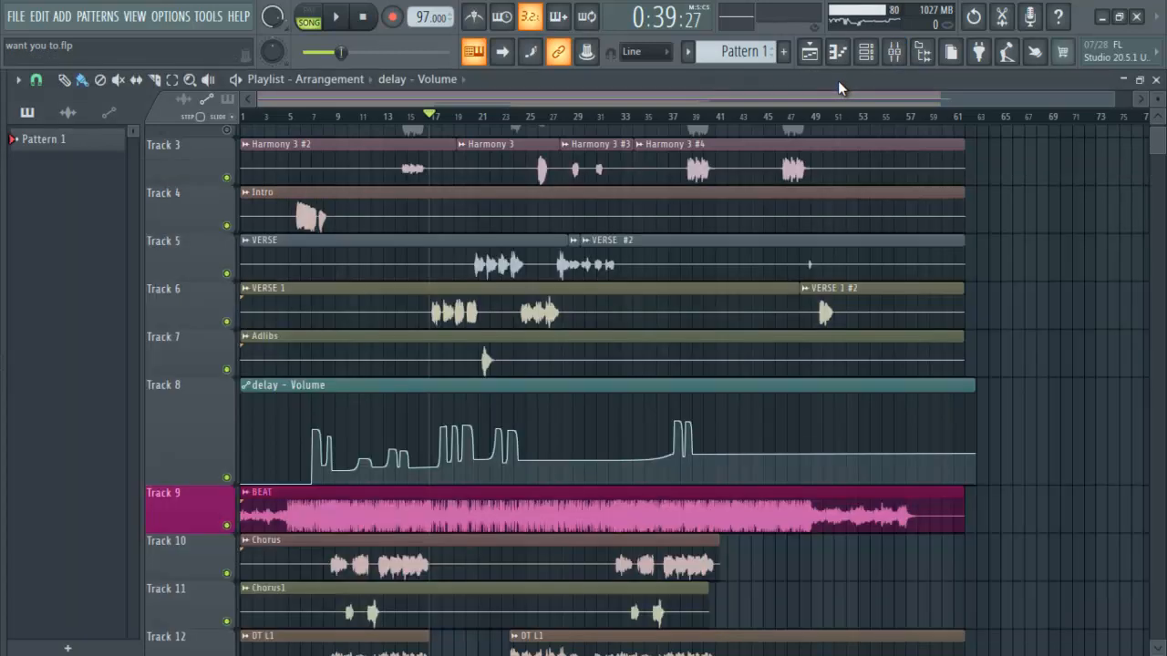
pyautogui.hotkey('ctrl', 's')
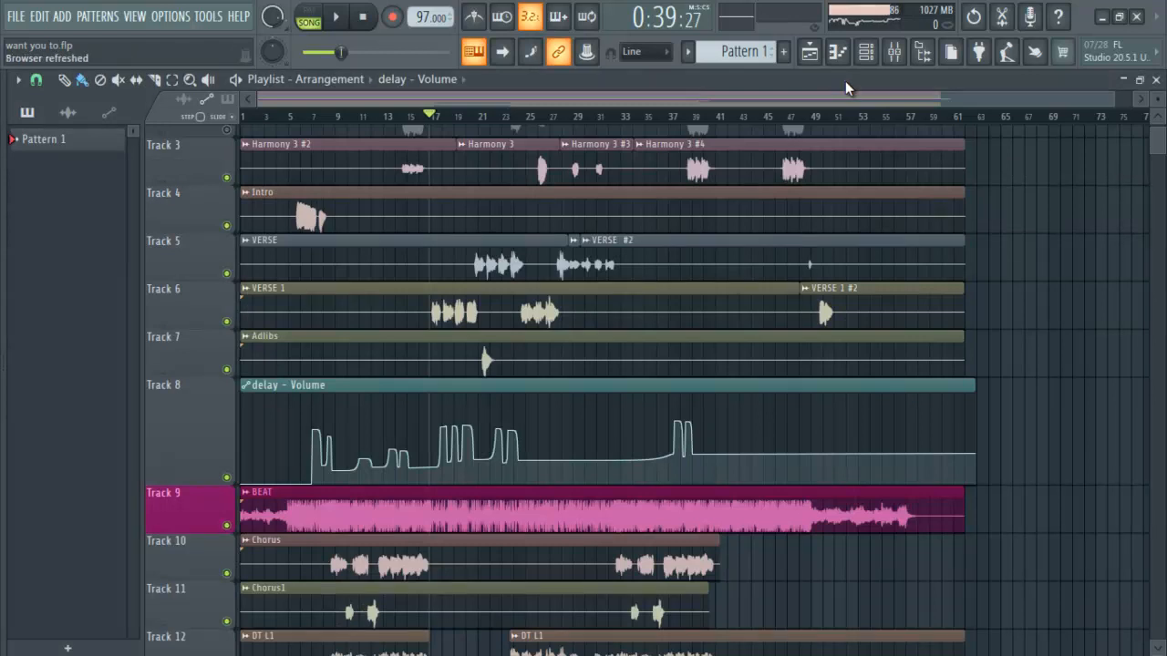
pyautogui.click(894, 54)
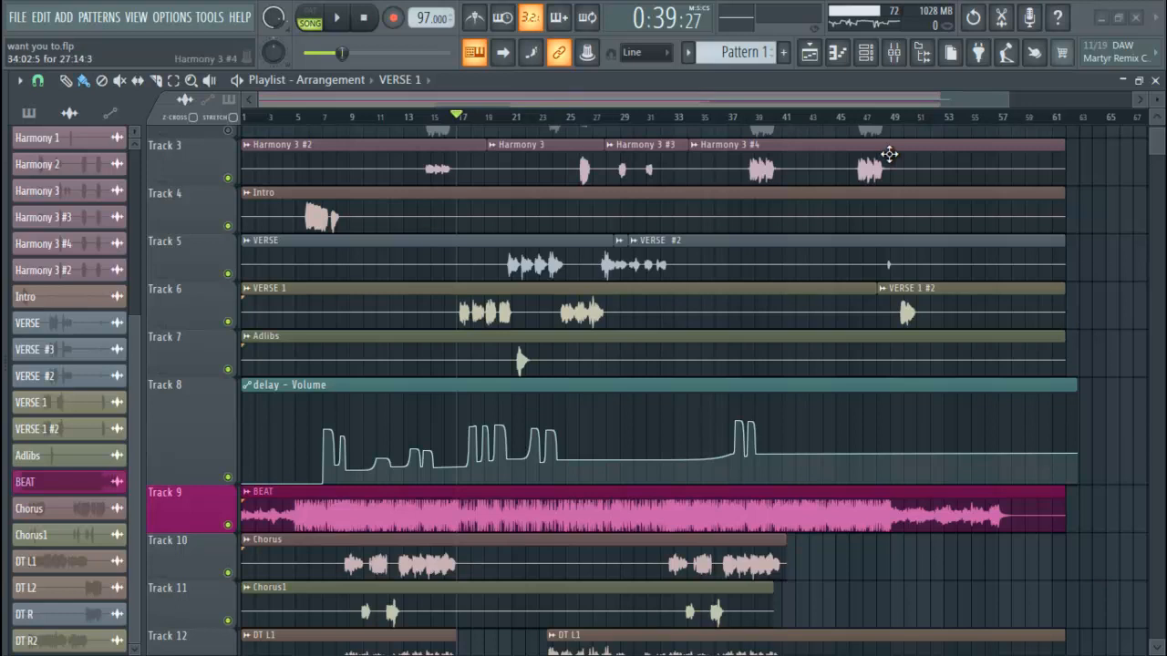
# - Play the song to hear the full mix and place the playhead at the start of the first verse
pyautogui.press('space')
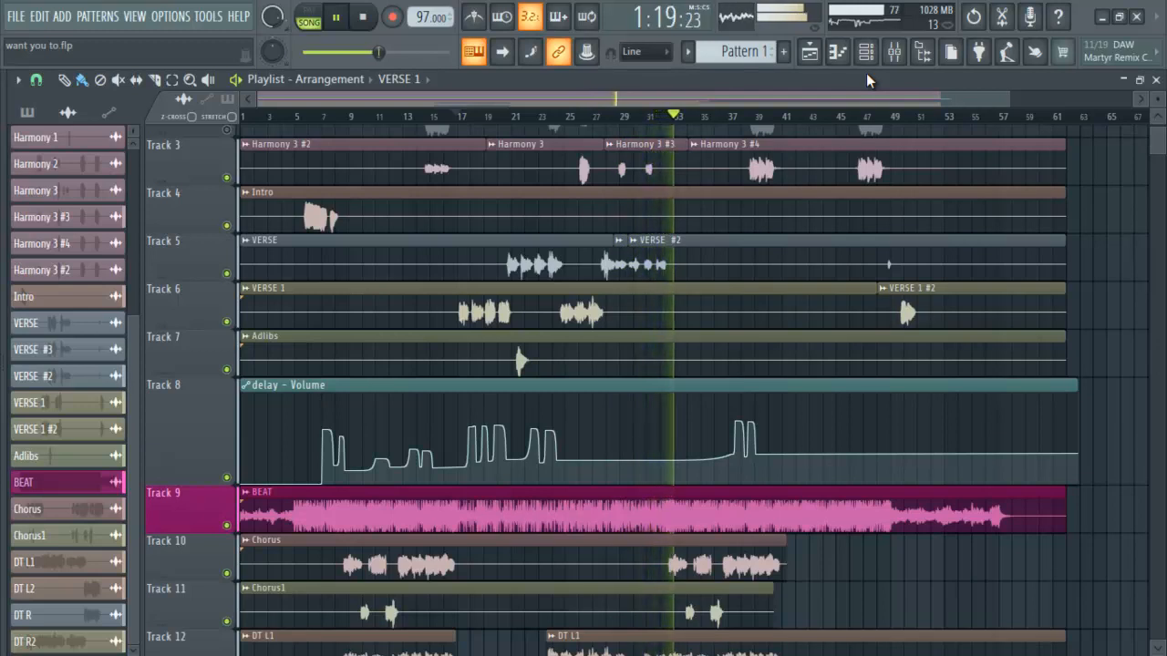
pyautogui.press('space')
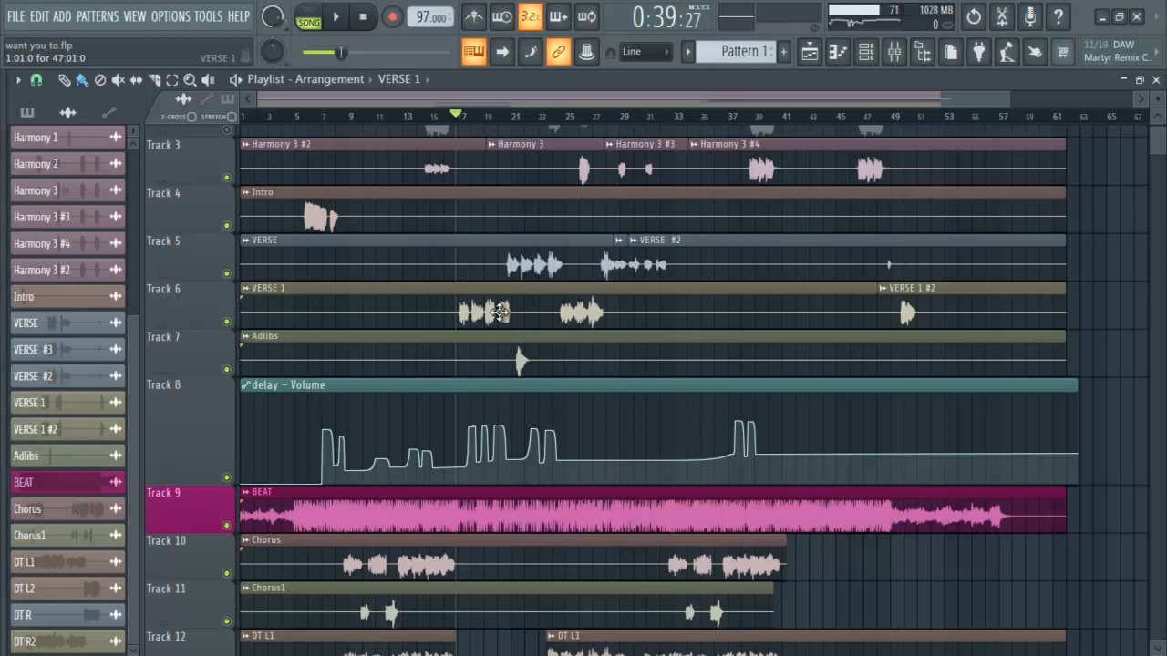
pyautogui.click(460, 116)
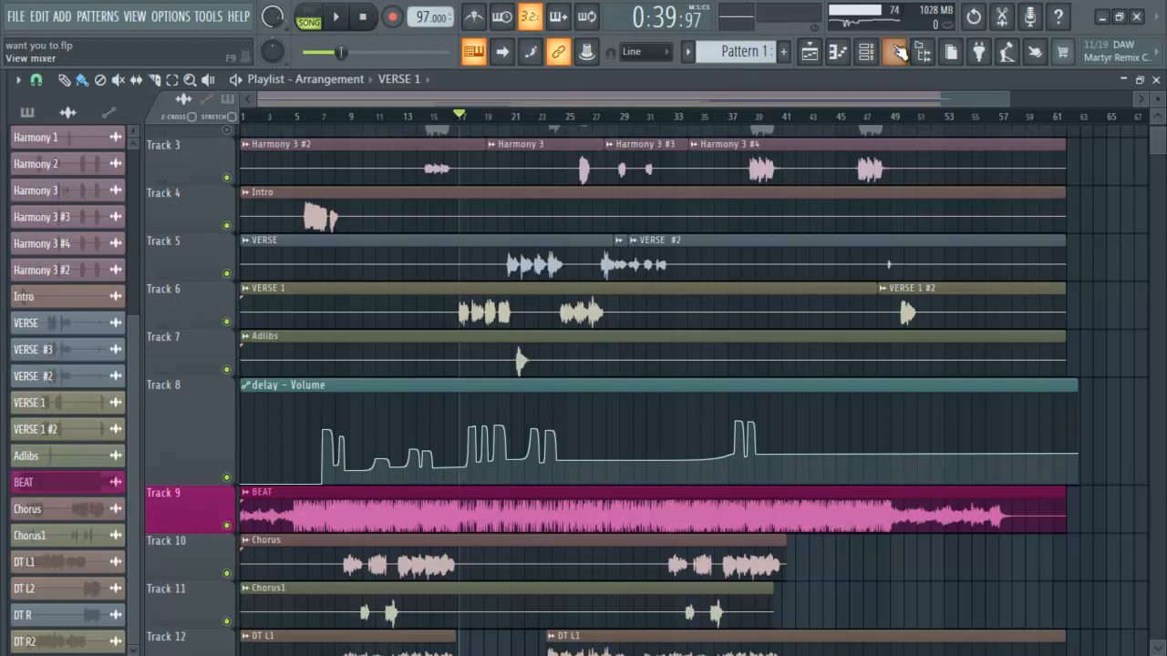
# - Find the mixer track used by the VERSE 1 clip and bypass all ten effects on that main vocal track
pyautogui.doubleClick(705, 304)
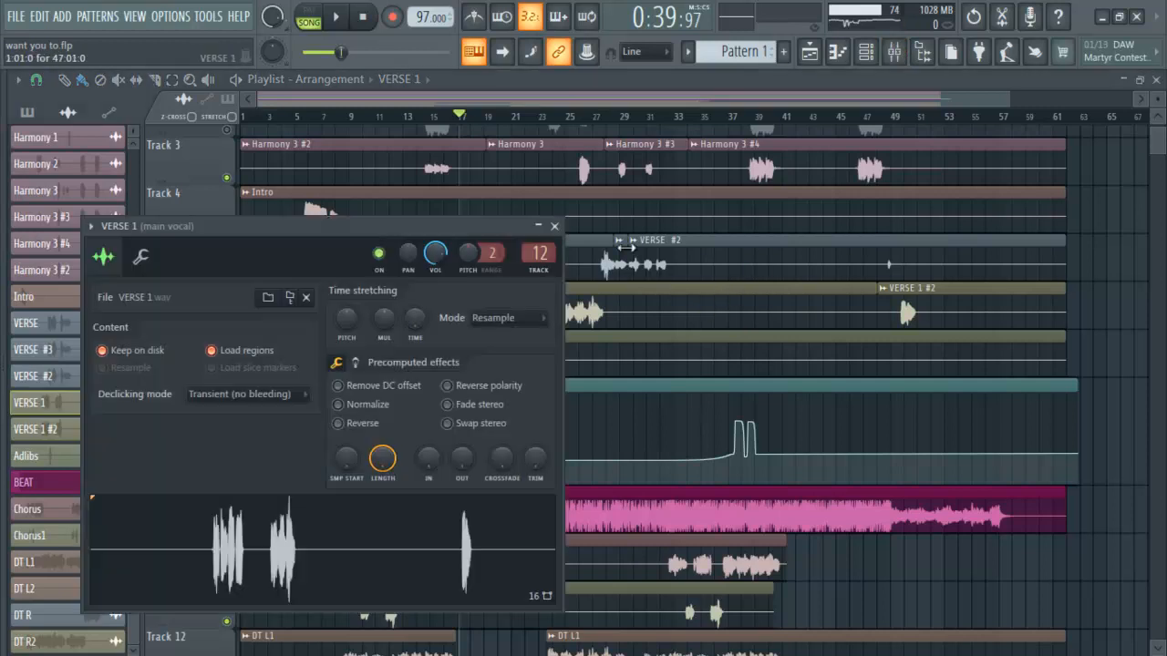
pyautogui.click(554, 227)
pyautogui.click(892, 54)
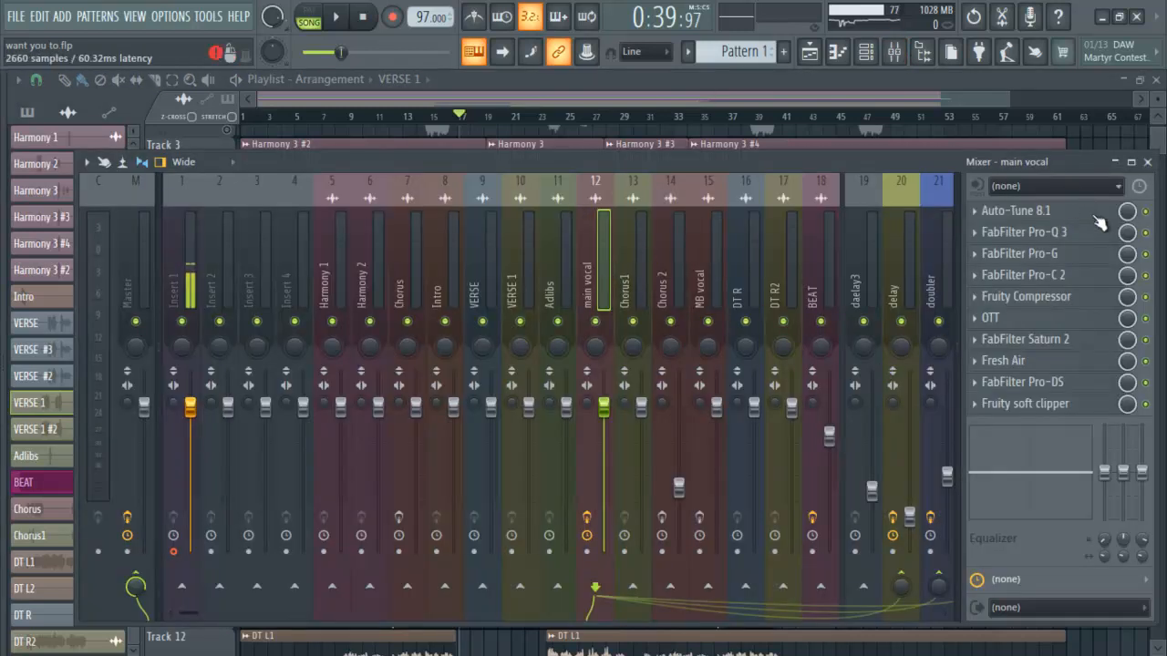
pyautogui.moveTo(1146, 404); pyautogui.dragTo(1153, 222)
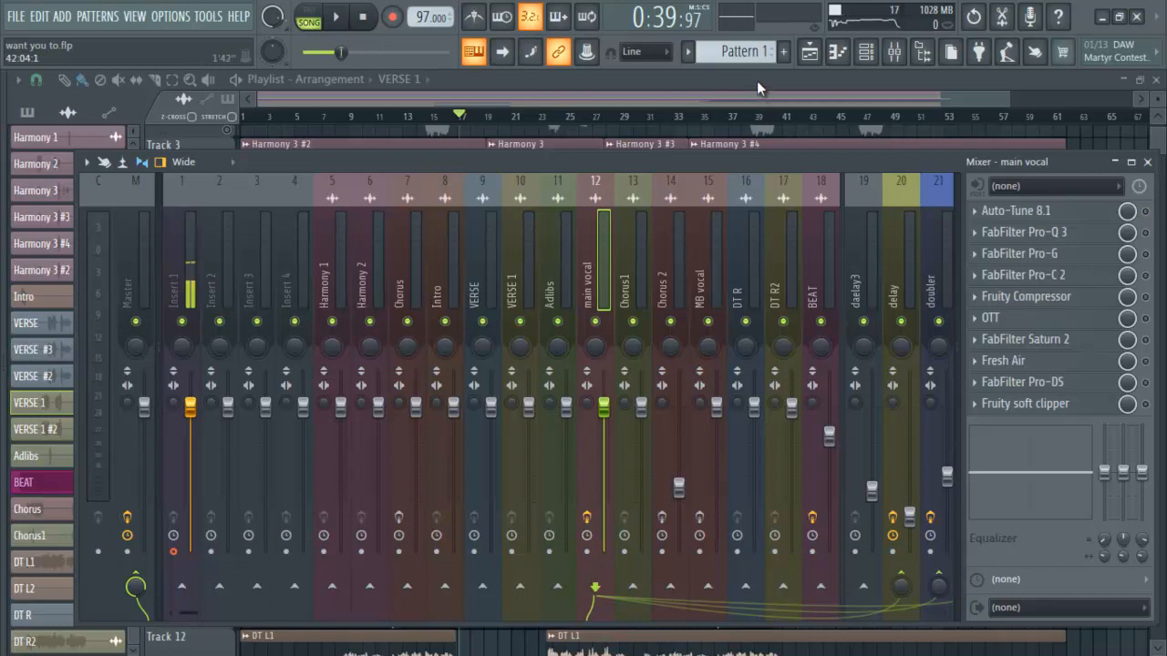
pyautogui.press('F9')
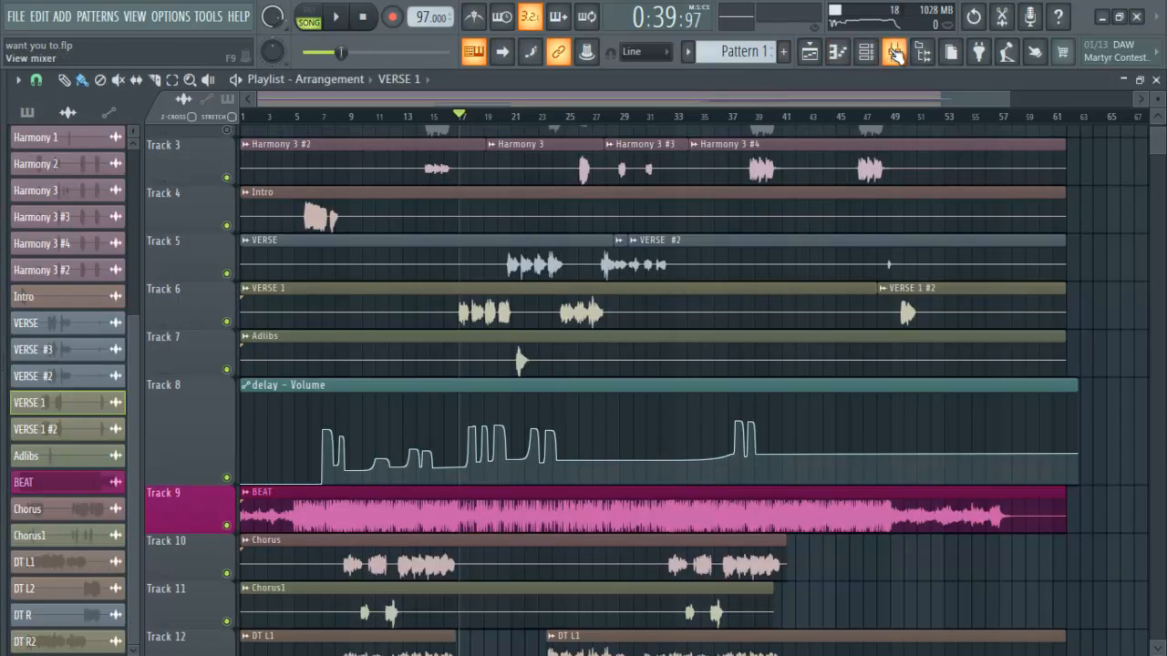
# - Bypass the effects on the delay, doubler and verb send tracks in the mixer
pyautogui.click(894, 53)
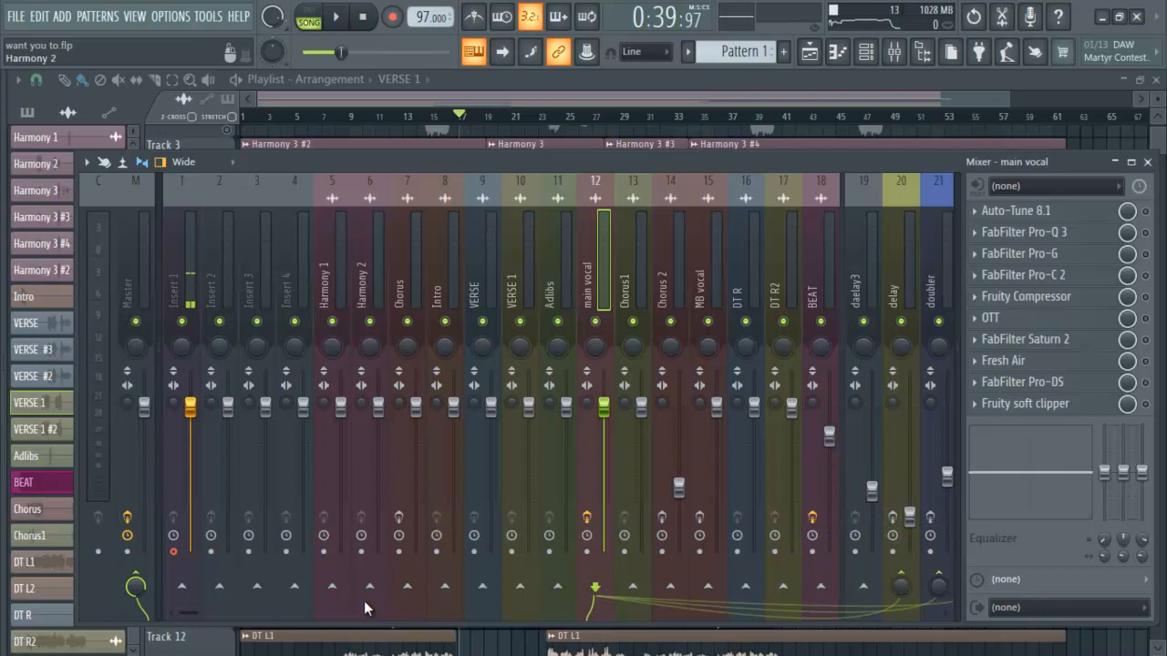
pyautogui.moveTo(190, 614); pyautogui.dragTo(215, 611)
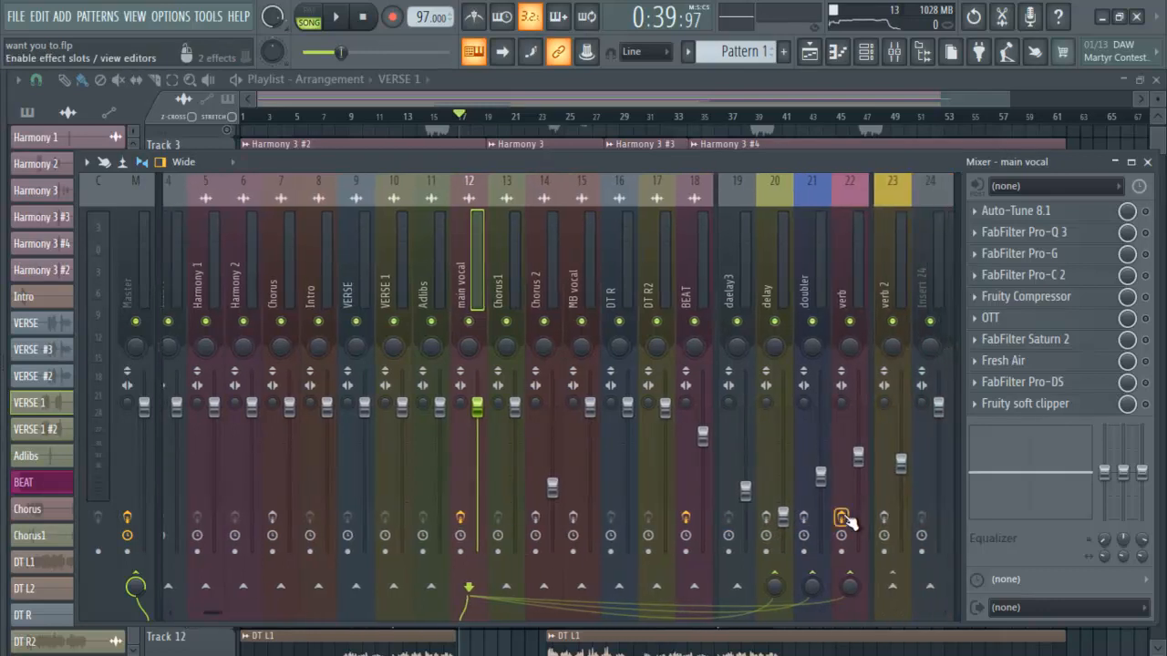
# - Play the song from the first verse to hear the vocals without effects
pyautogui.click(711, 80)
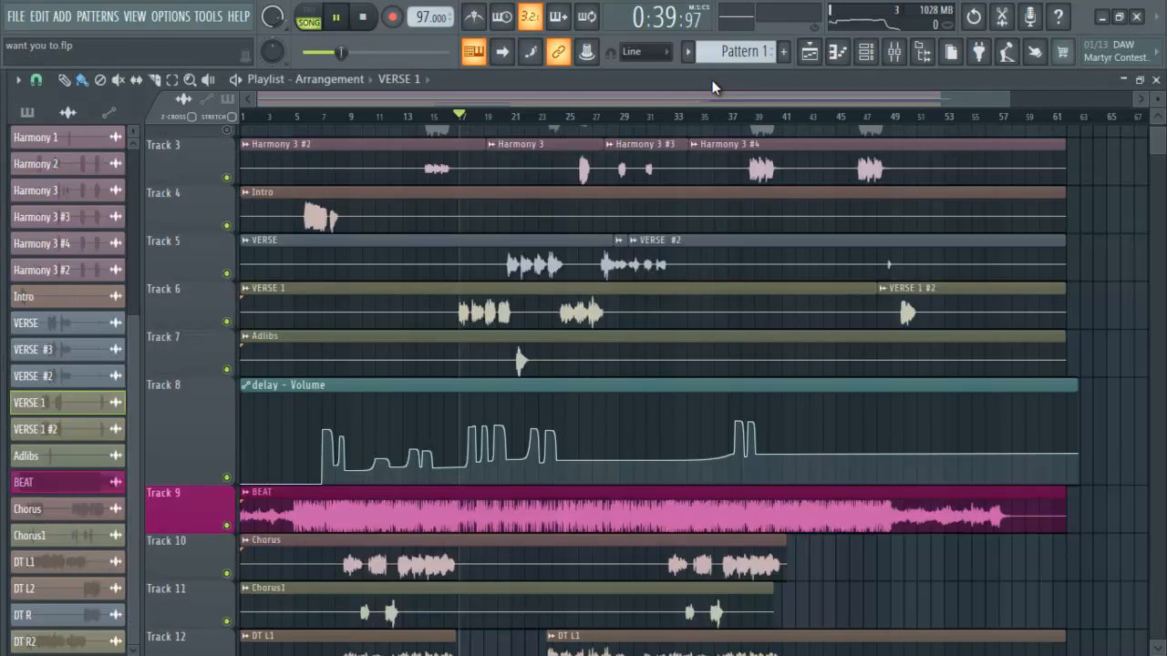
pyautogui.press('space')
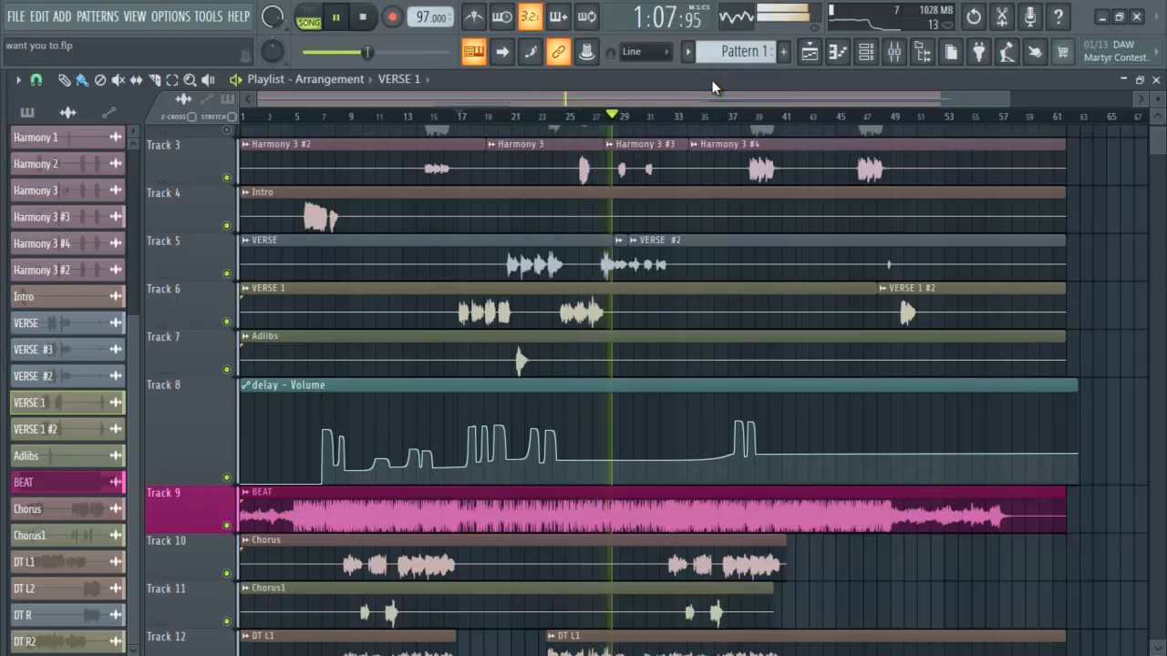
pyautogui.press('space')
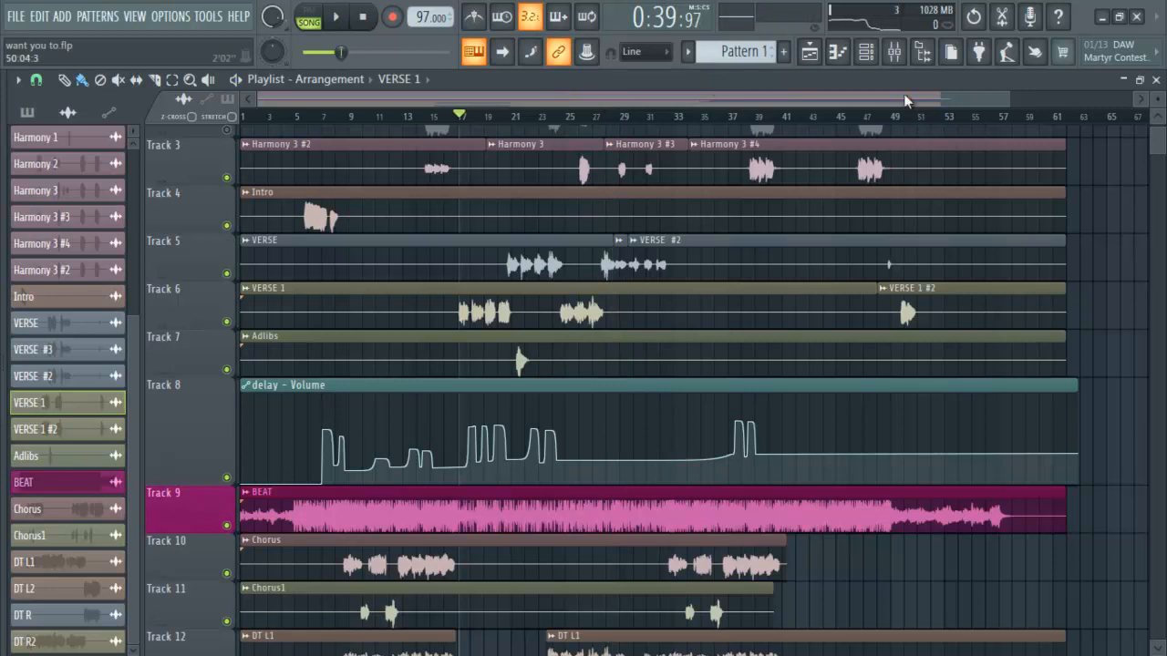
# - Enable Auto-Tune 8.1 on the main vocal track and bring its whole editor into view
pyautogui.click(903, 62)
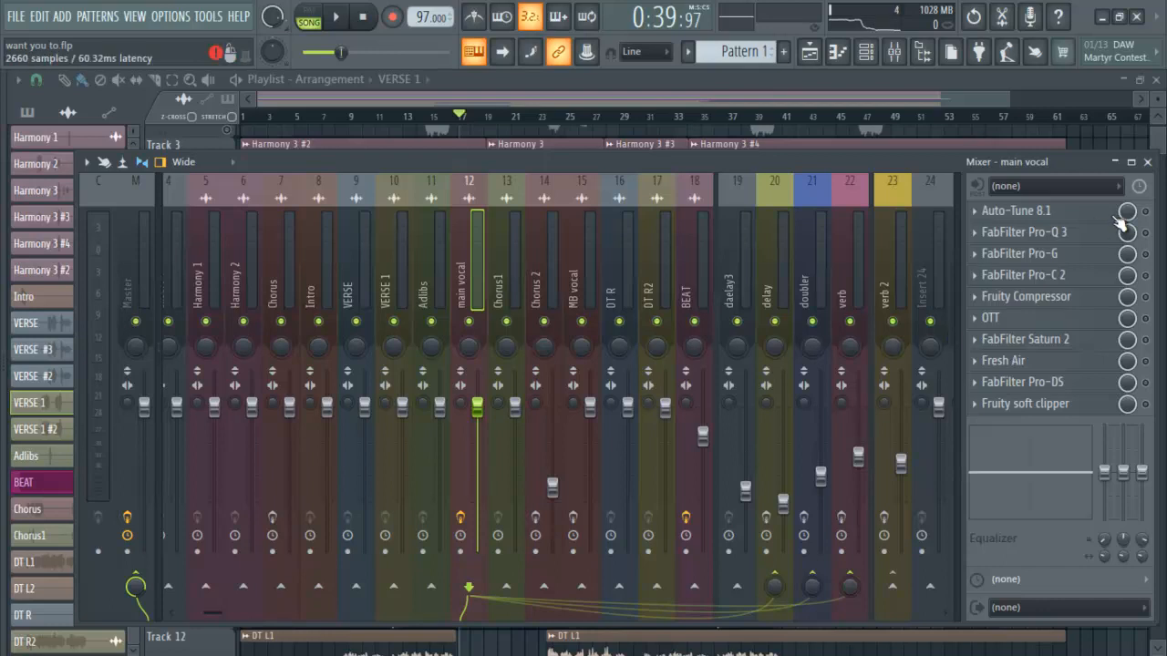
pyautogui.click(1060, 219)
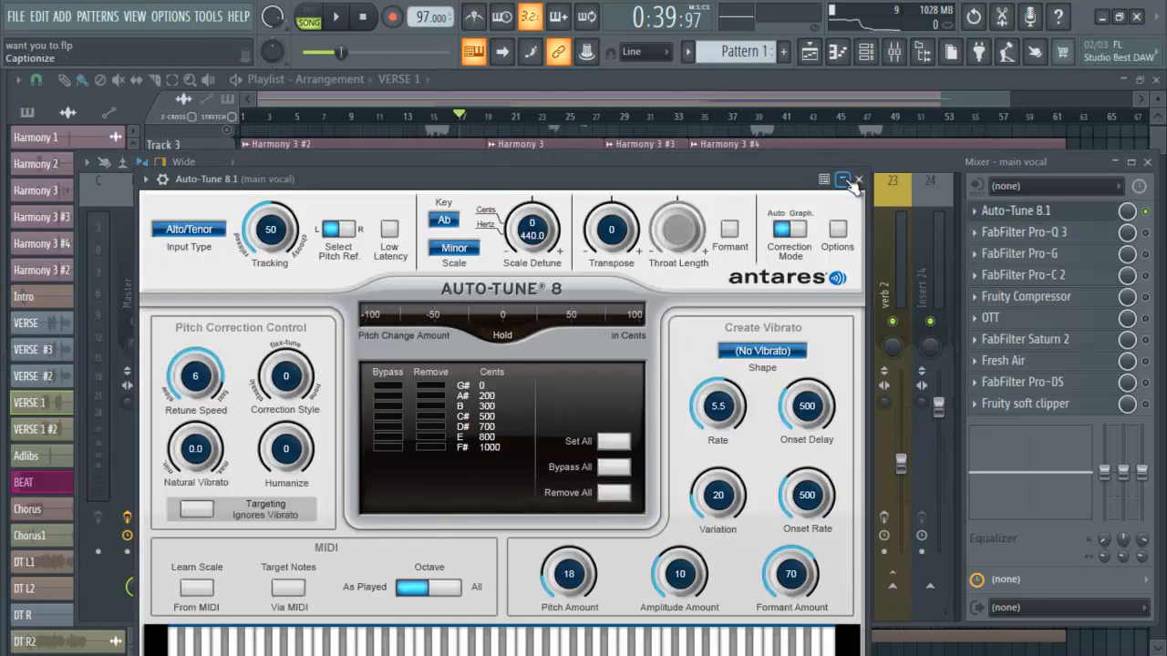
pyautogui.moveTo(652, 173); pyautogui.dragTo(759, 93)
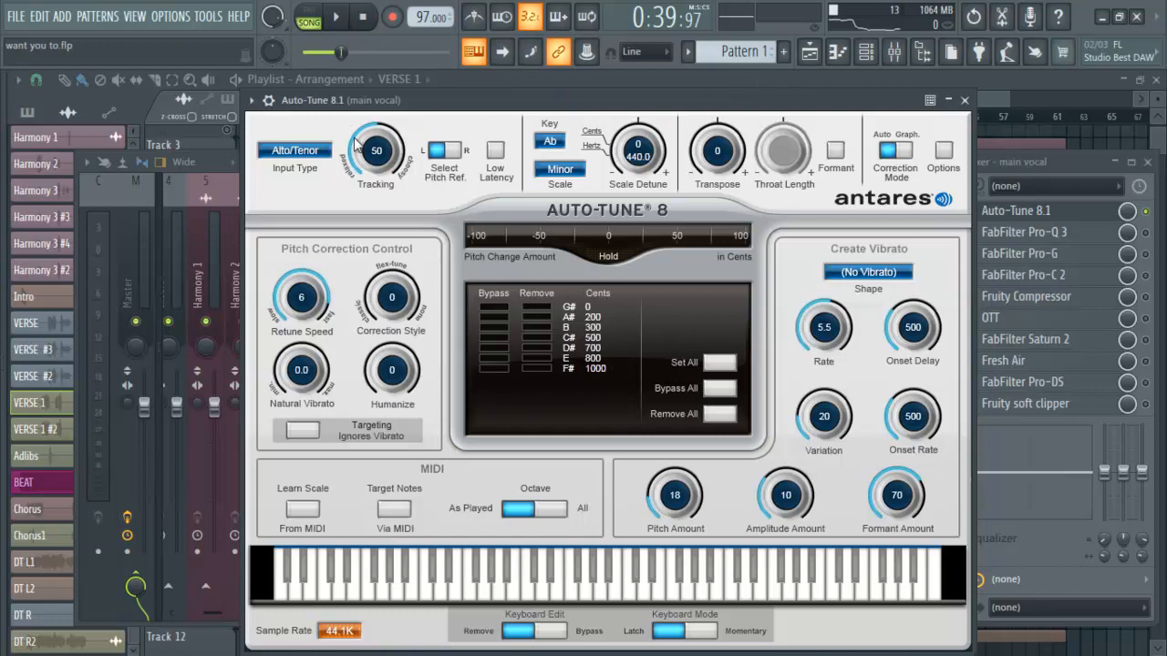
# - Set the Auto-Tune key to Ab and the input type to Alto/Tenor
pyautogui.click(549, 143)
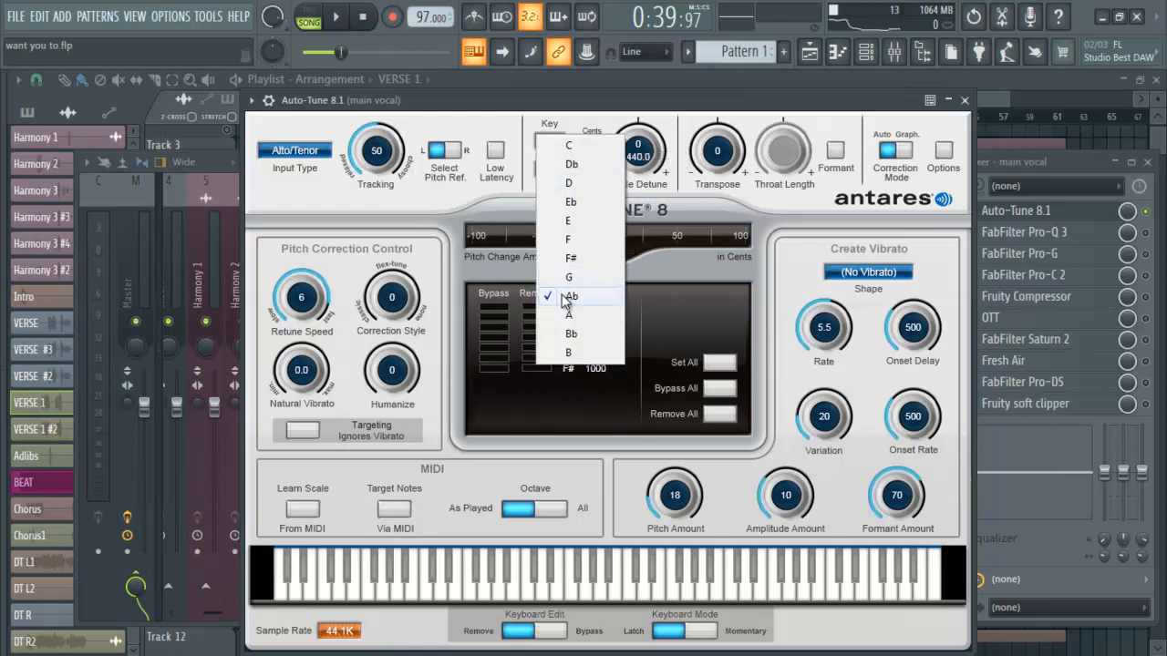
pyautogui.click(566, 293)
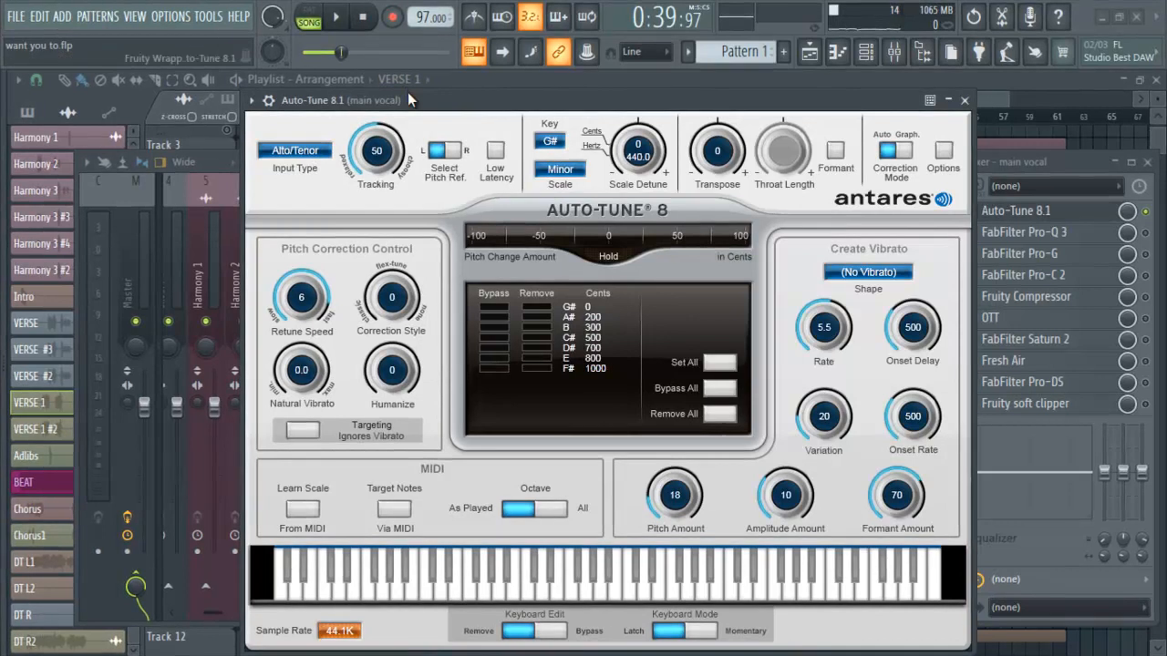
pyautogui.click(308, 153)
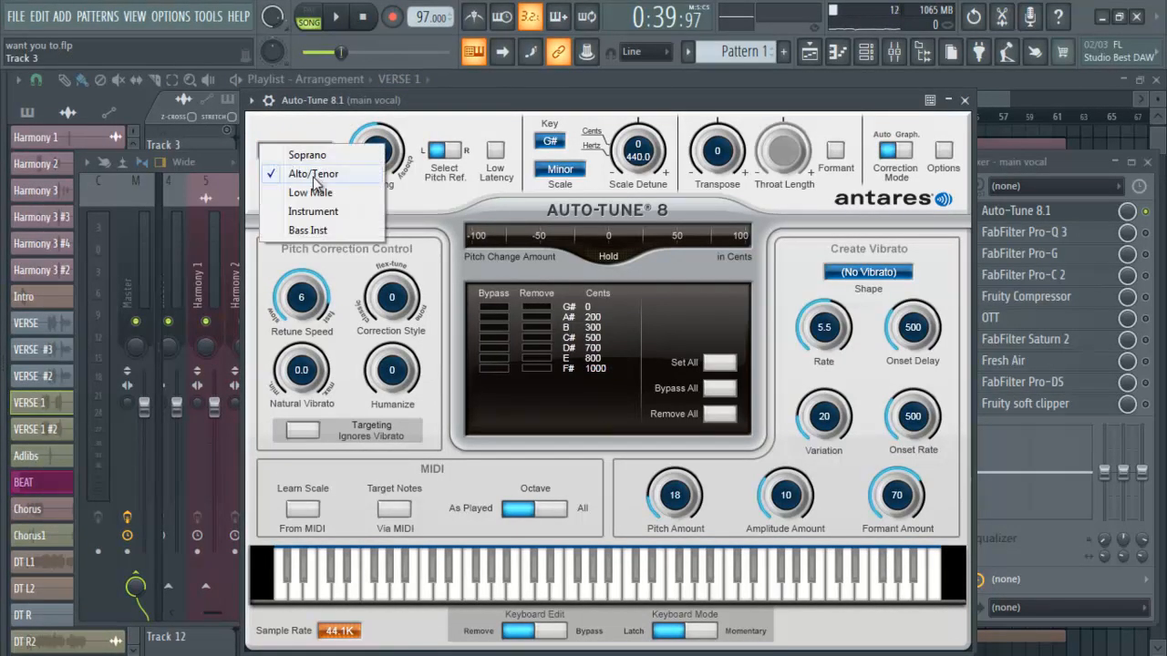
pyautogui.click(313, 178)
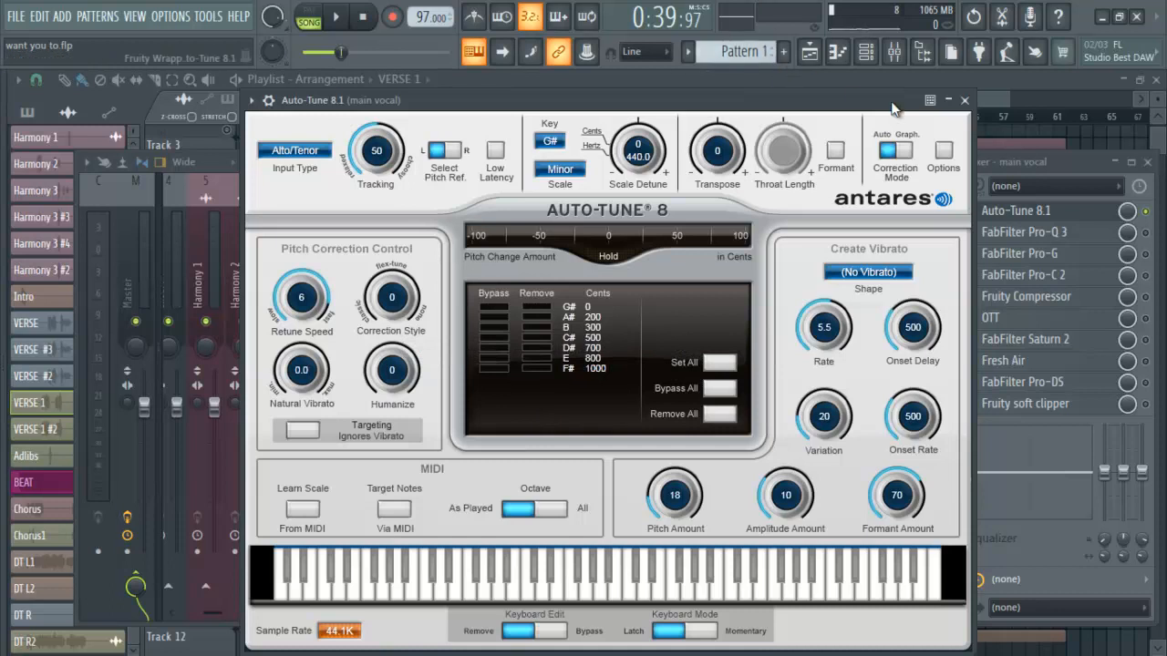
# - Play the first verse to hear the vocal with Auto-Tune and close the plugin
pyautogui.press('space')
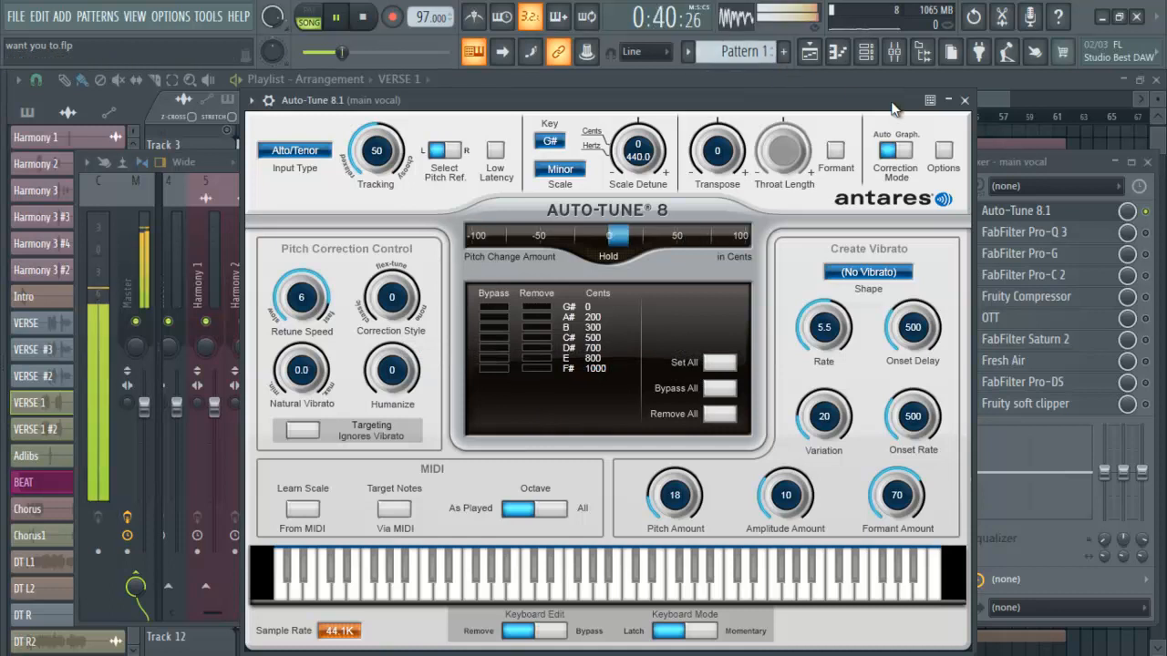
pyautogui.click(964, 100)
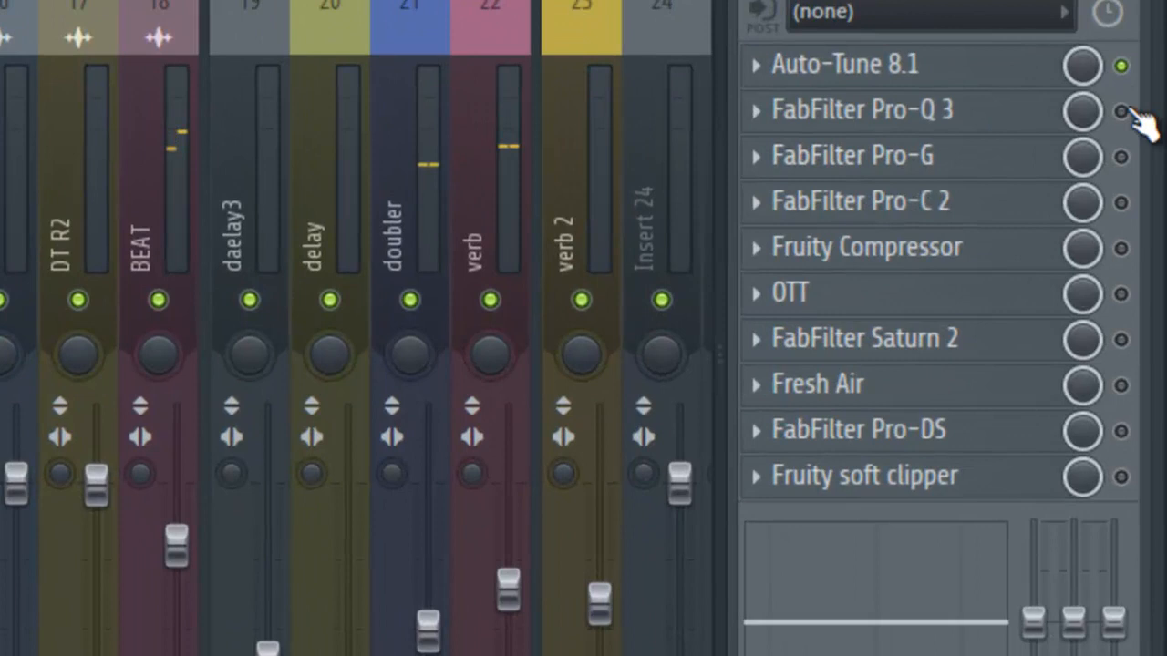
# - Enable FabFilter Pro-Q 3 on the main vocal track and open it to inspect its low-cut bands
pyautogui.click(1145, 230)
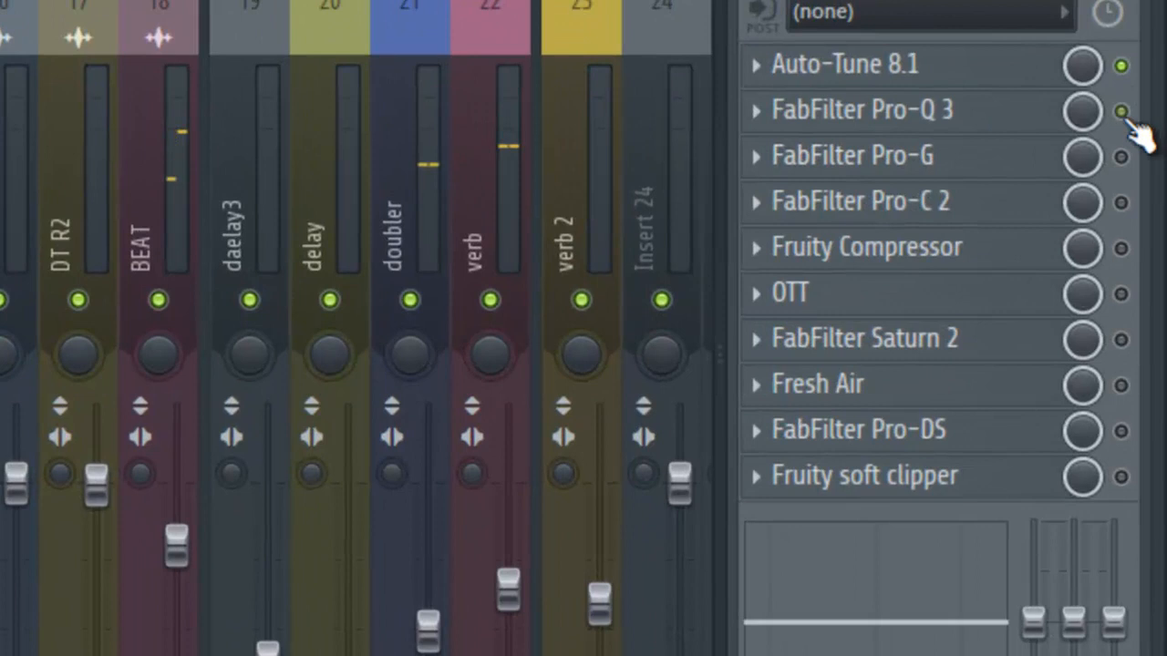
pyautogui.click(964, 123)
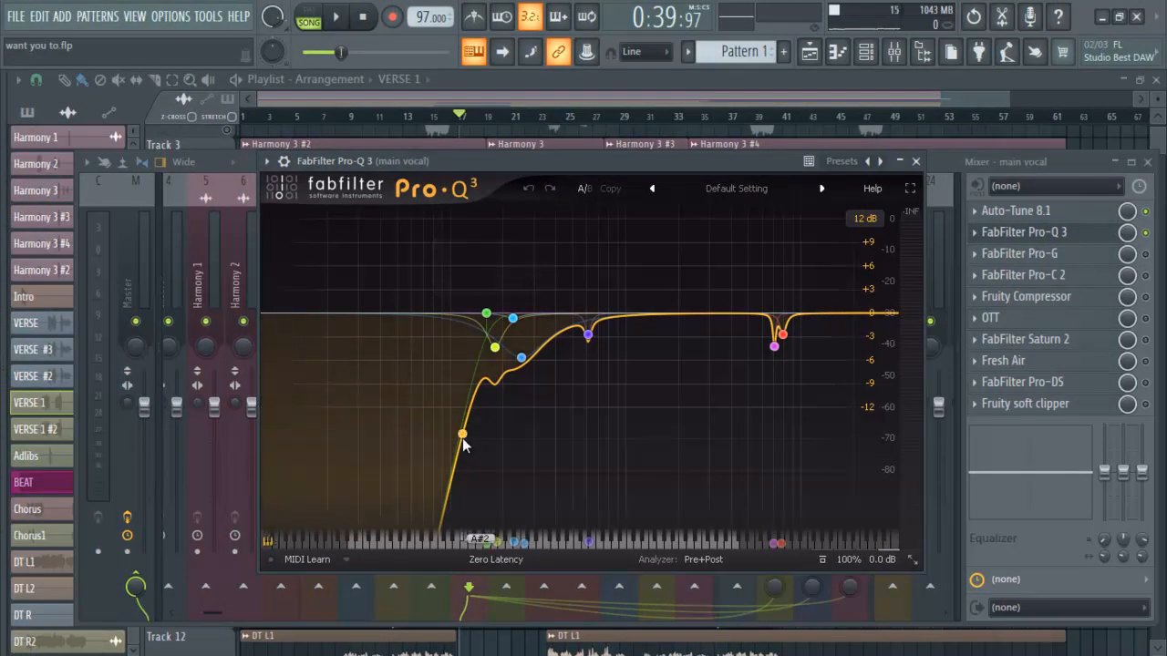
pyautogui.moveTo(465, 394)
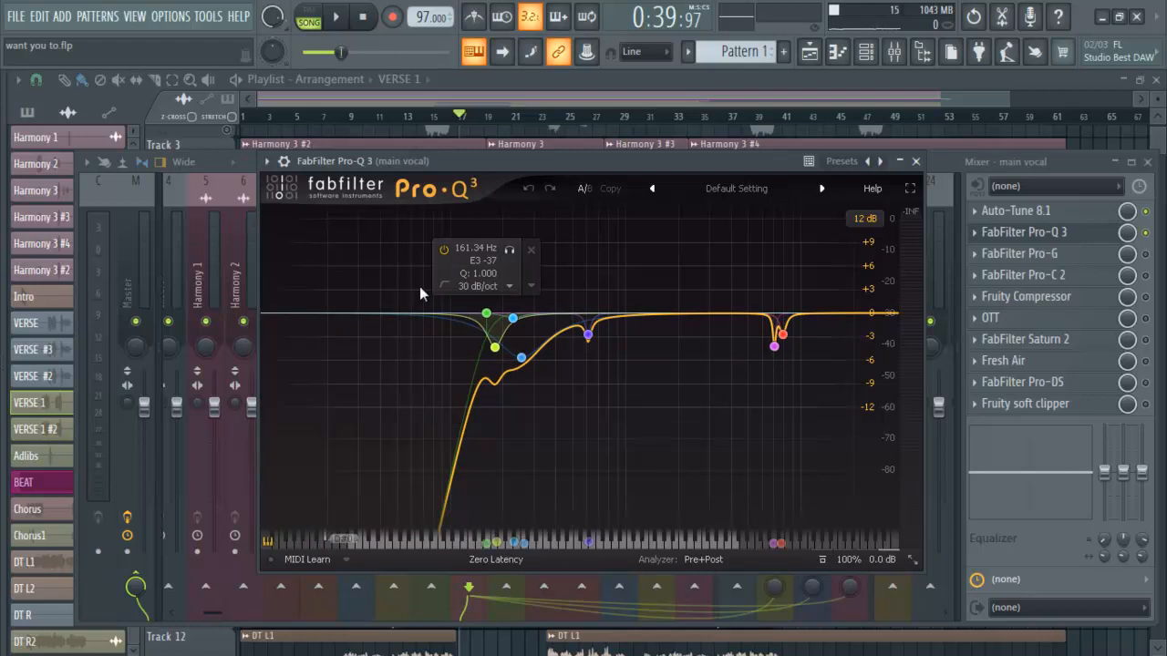
pyautogui.click(486, 314)
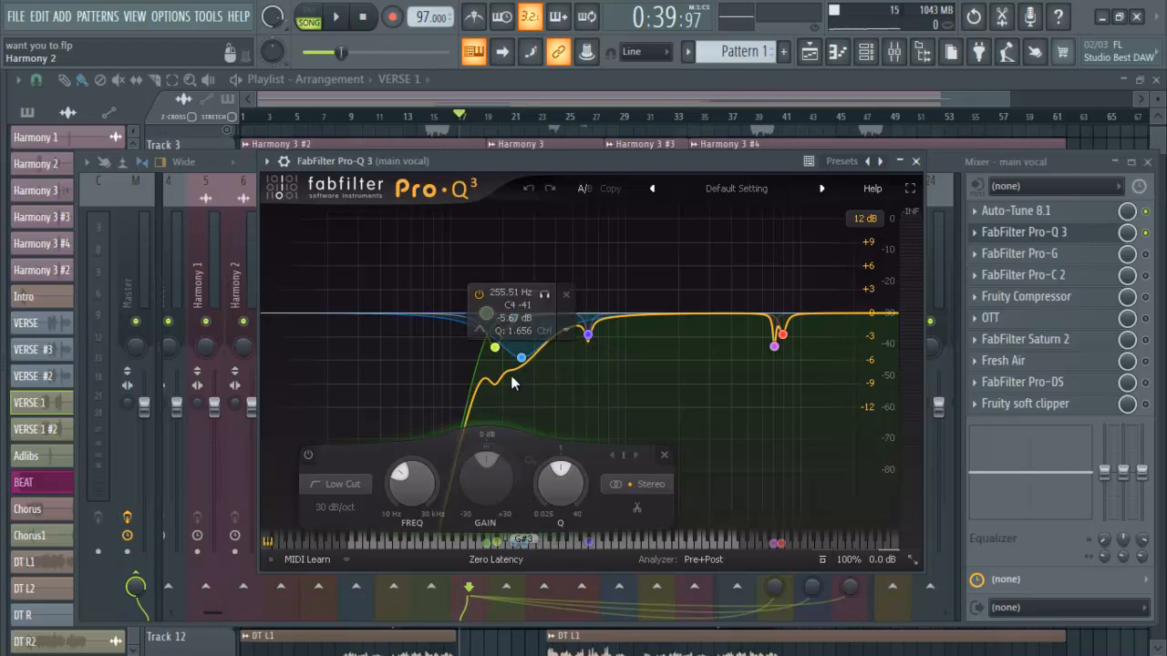
# - Audition the 612.72 Hz bell band in Pro-Q 3 by playing the verse with the band's solo on and off
pyautogui.click(588, 333)
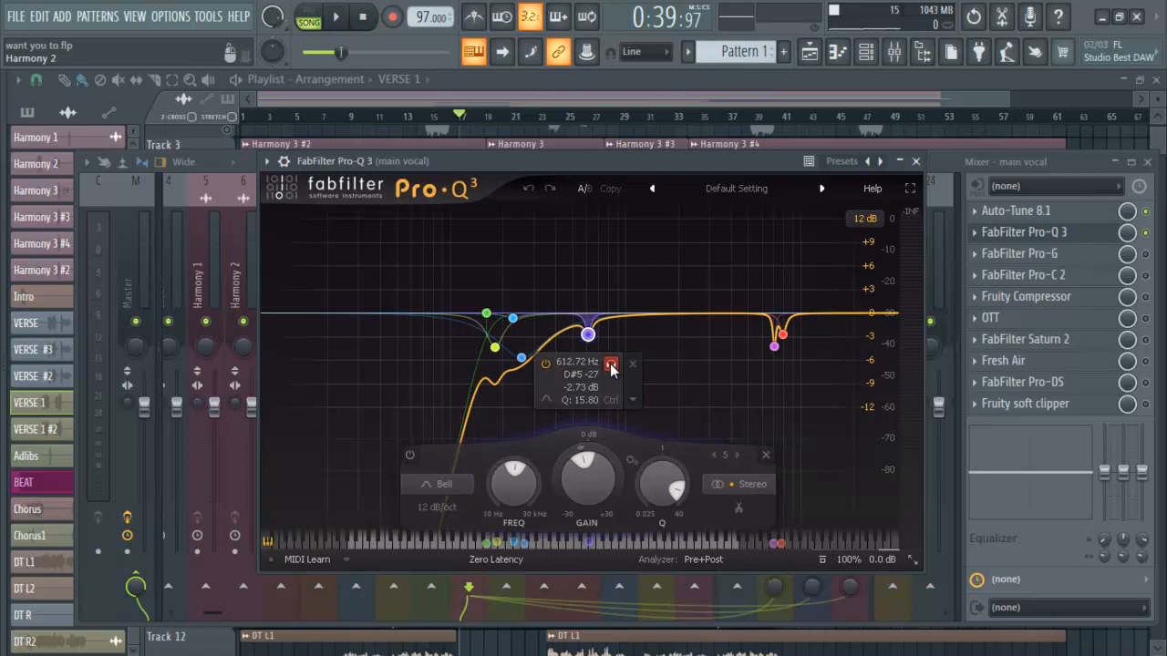
pyautogui.press('space')
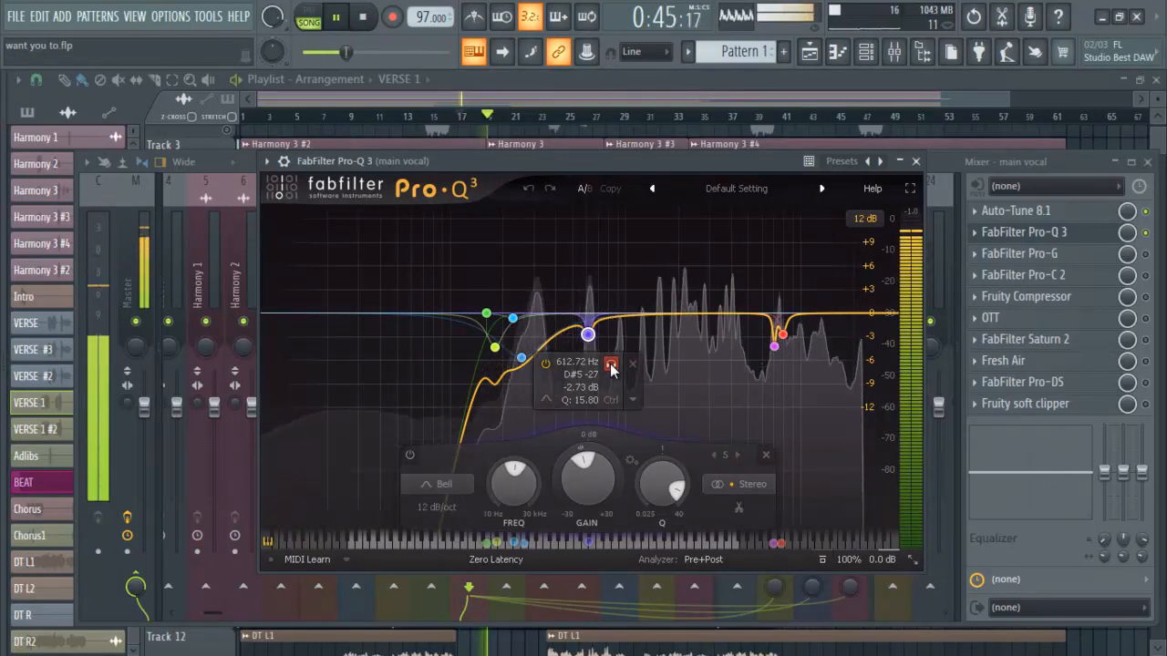
pyautogui.press('space')
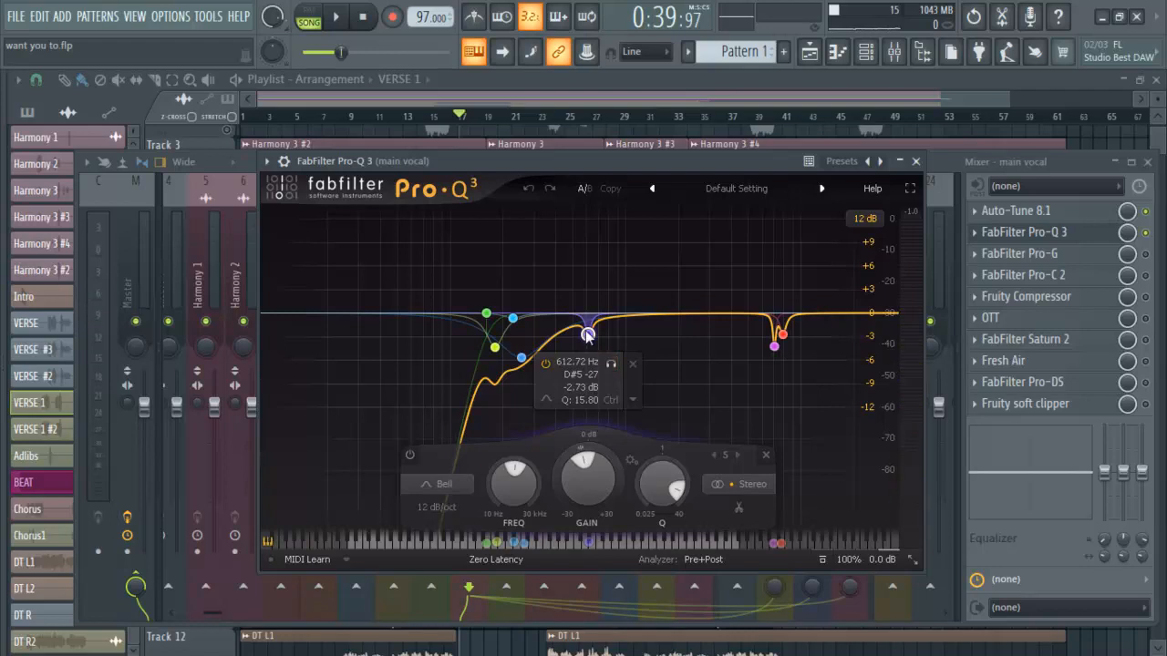
pyautogui.click(612, 364)
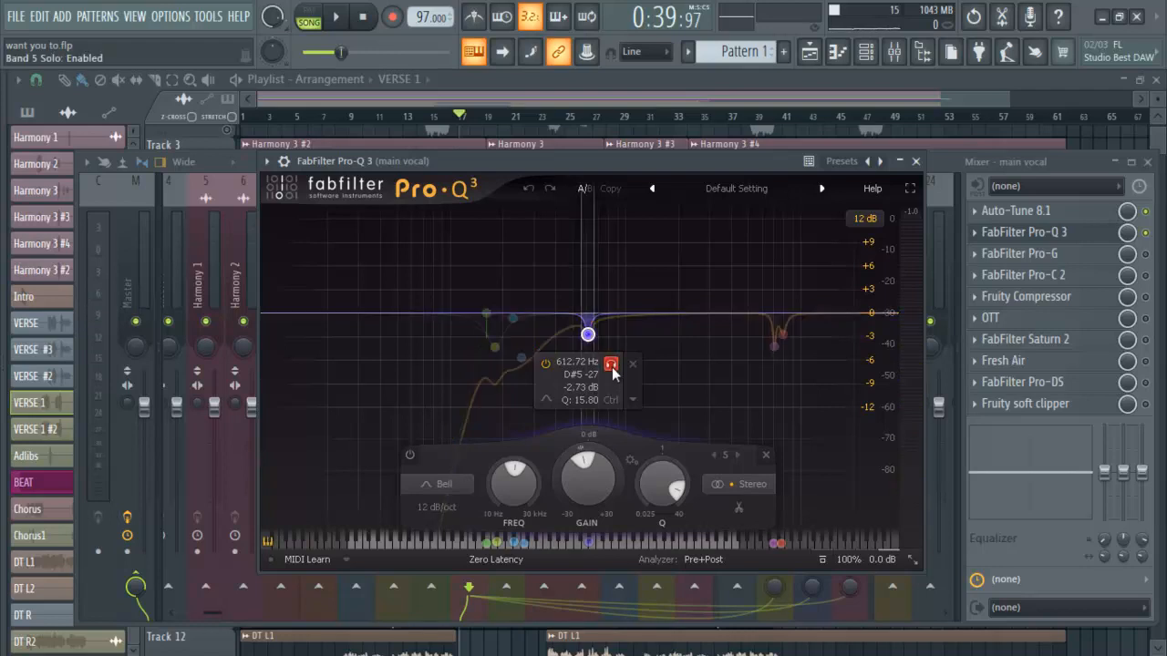
pyautogui.press('space')
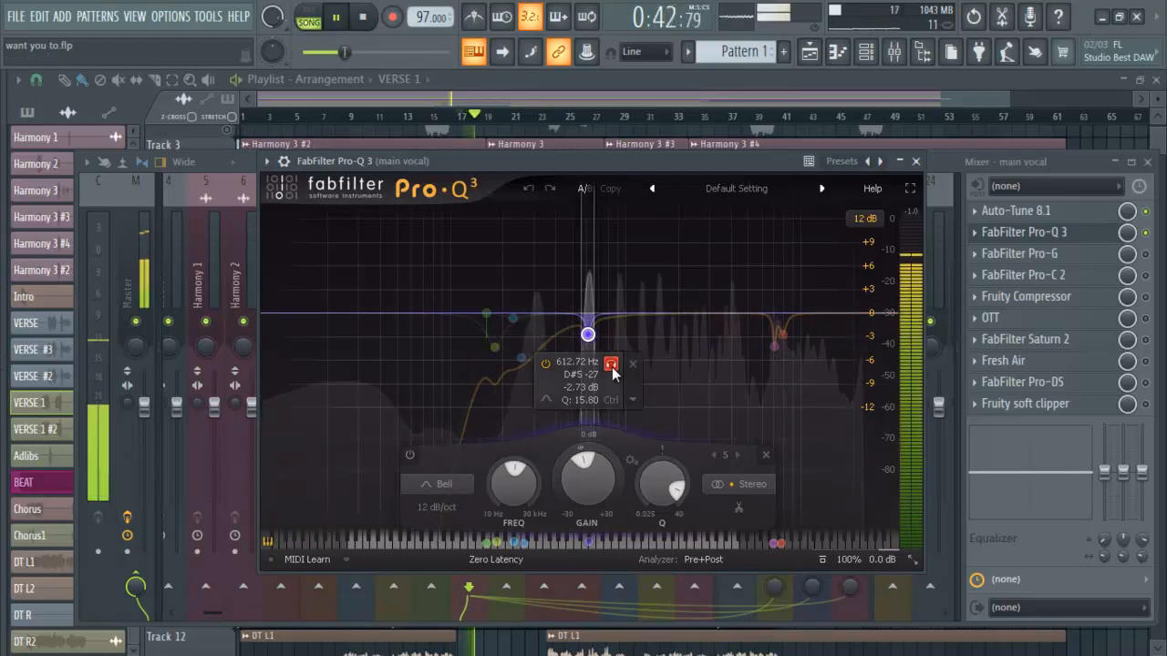
pyautogui.click(611, 366)
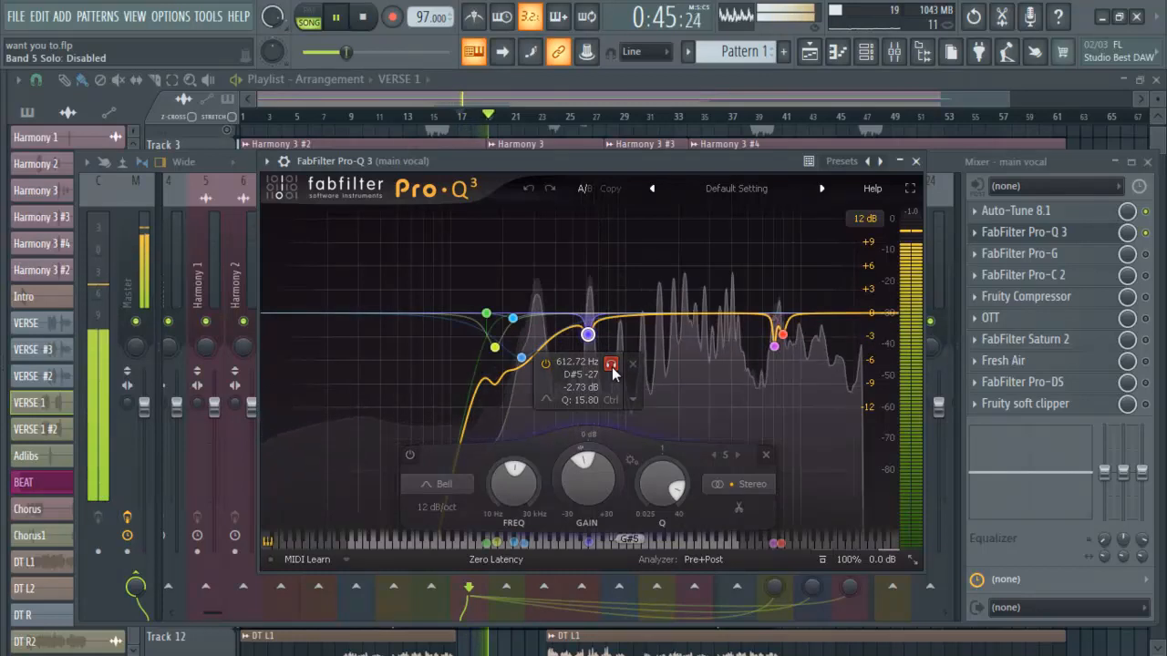
# - Audition the 255.51 Hz bell band in Pro-Q 3 by playing the verse with the band's solo on and off
pyautogui.press('space')
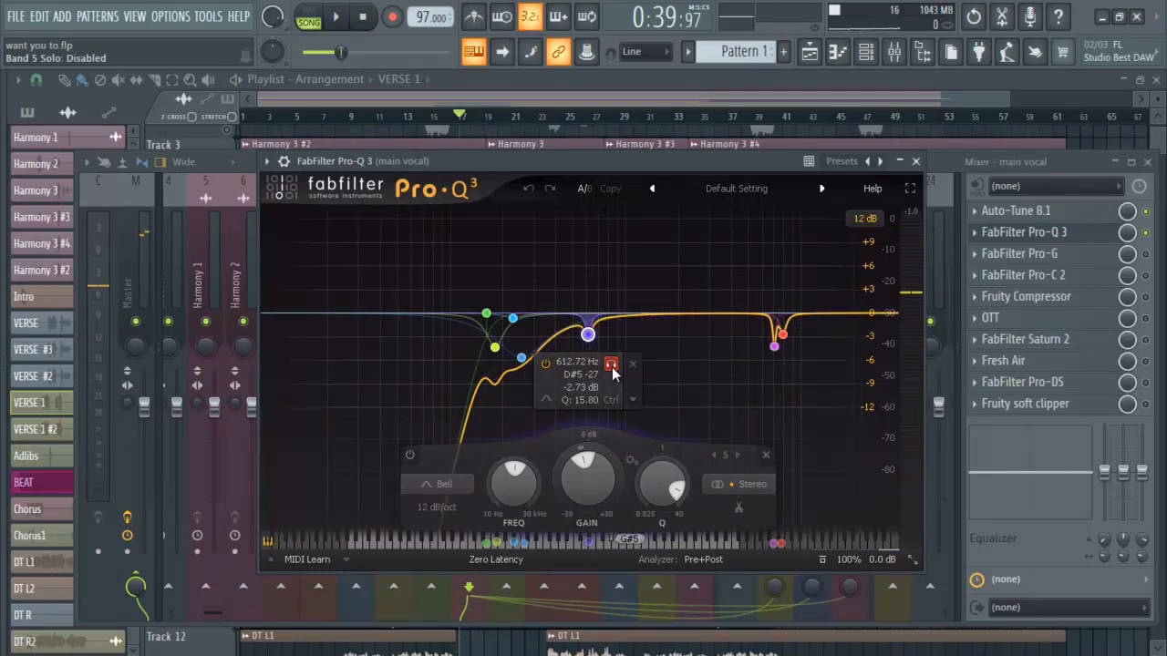
pyautogui.click(523, 358)
pyautogui.click(545, 295)
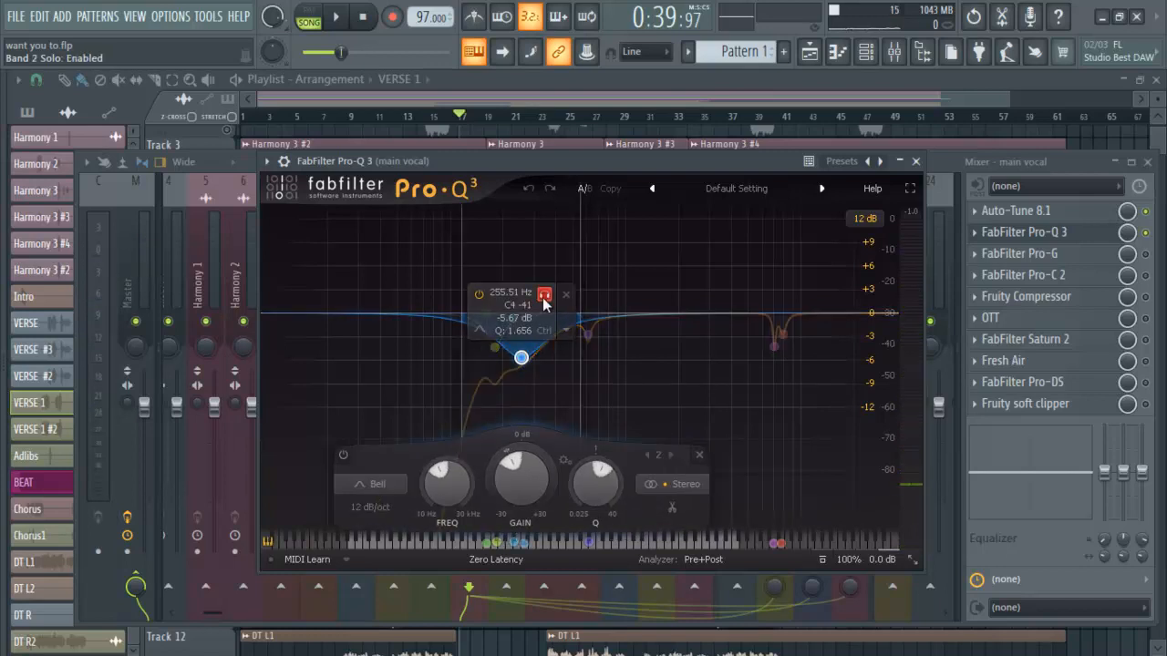
pyautogui.press('space')
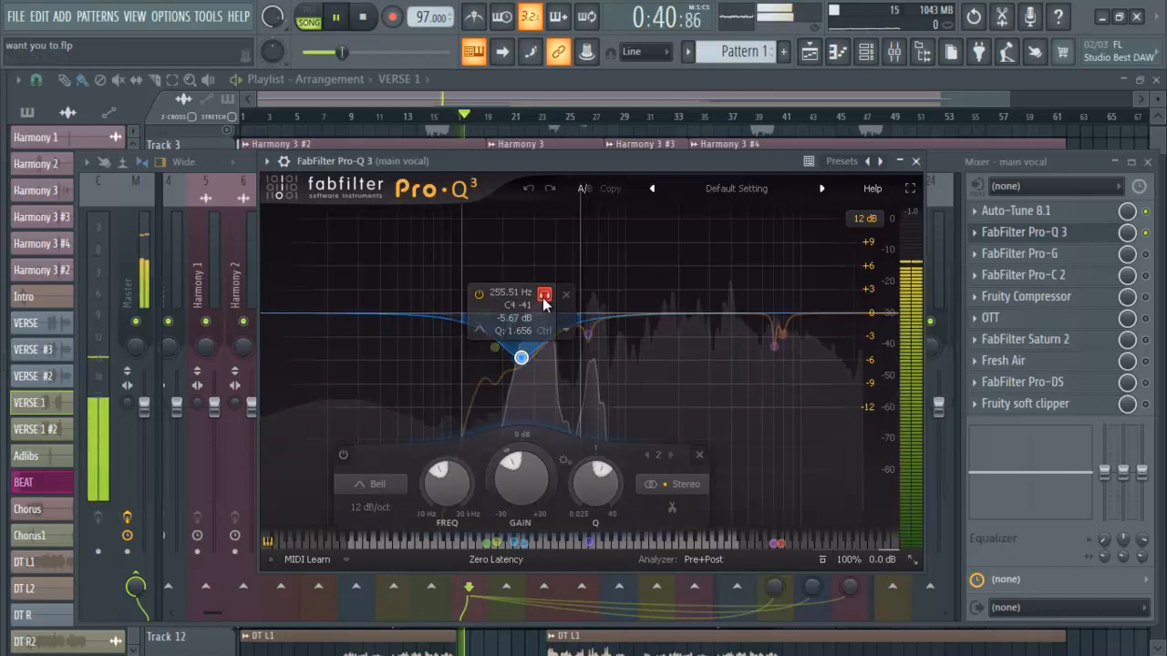
pyautogui.press('space')
pyautogui.click(544, 296)
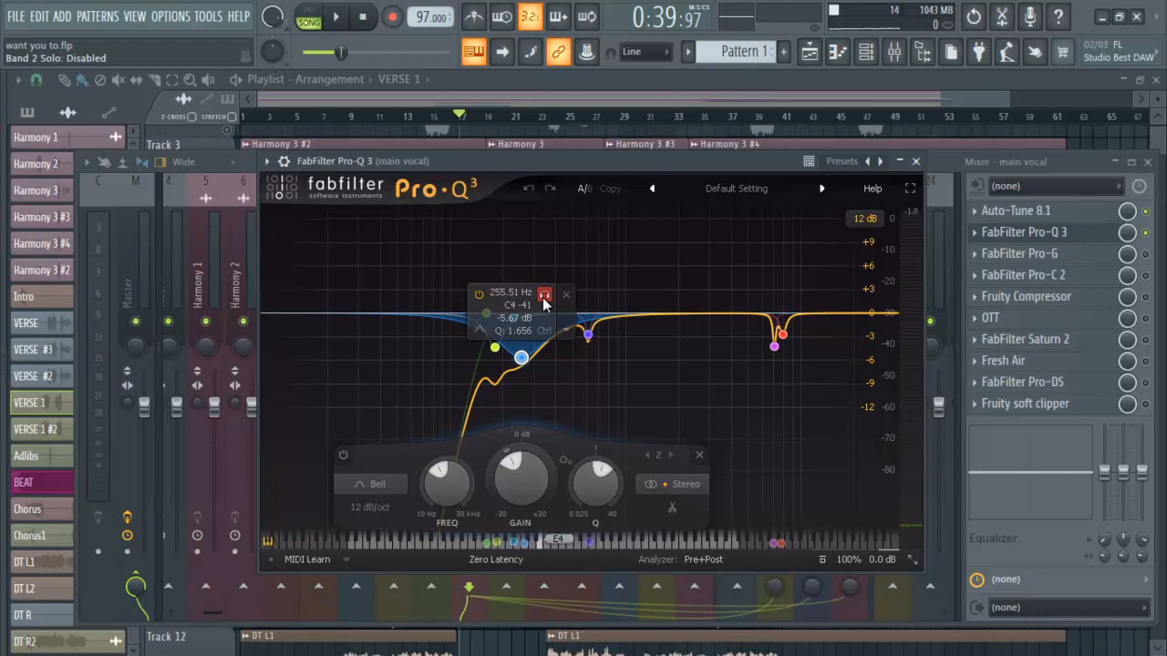
pyautogui.click(542, 298)
pyautogui.press('space')
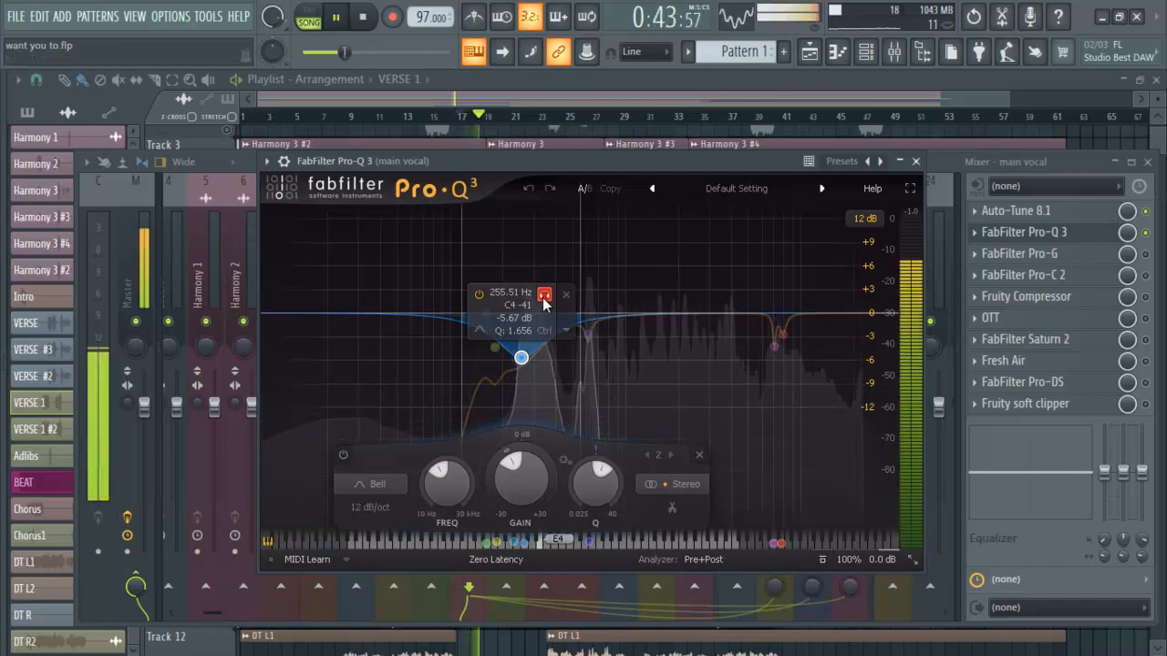
pyautogui.click(542, 297)
pyautogui.press('space')
pyautogui.press('space')
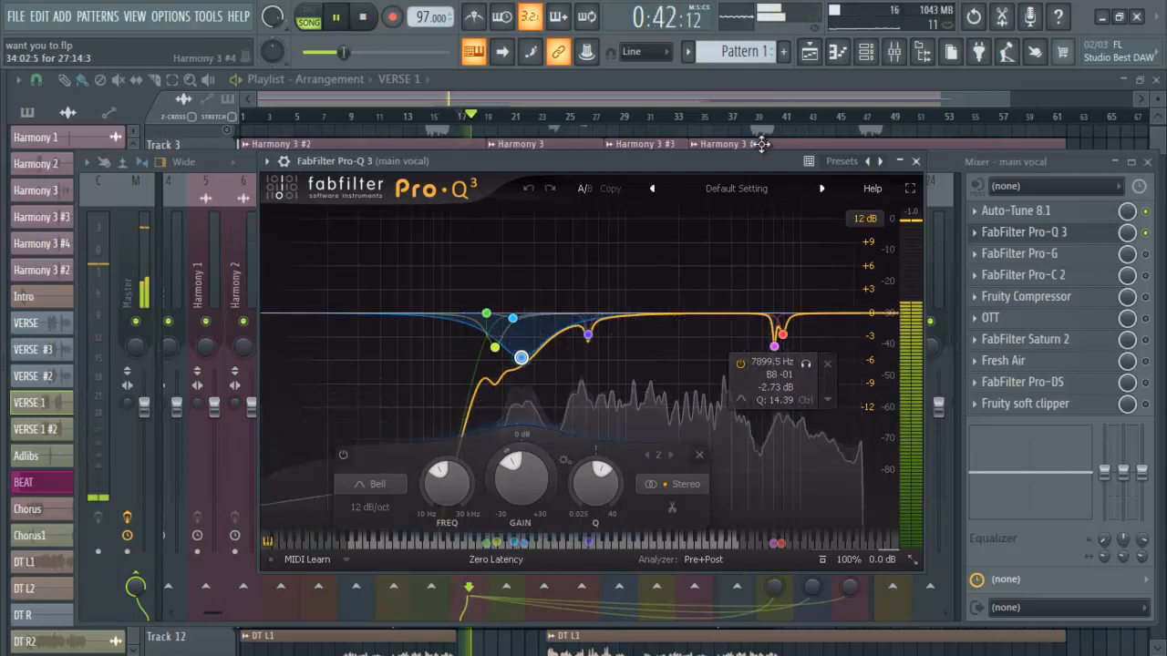
pyautogui.press('space')
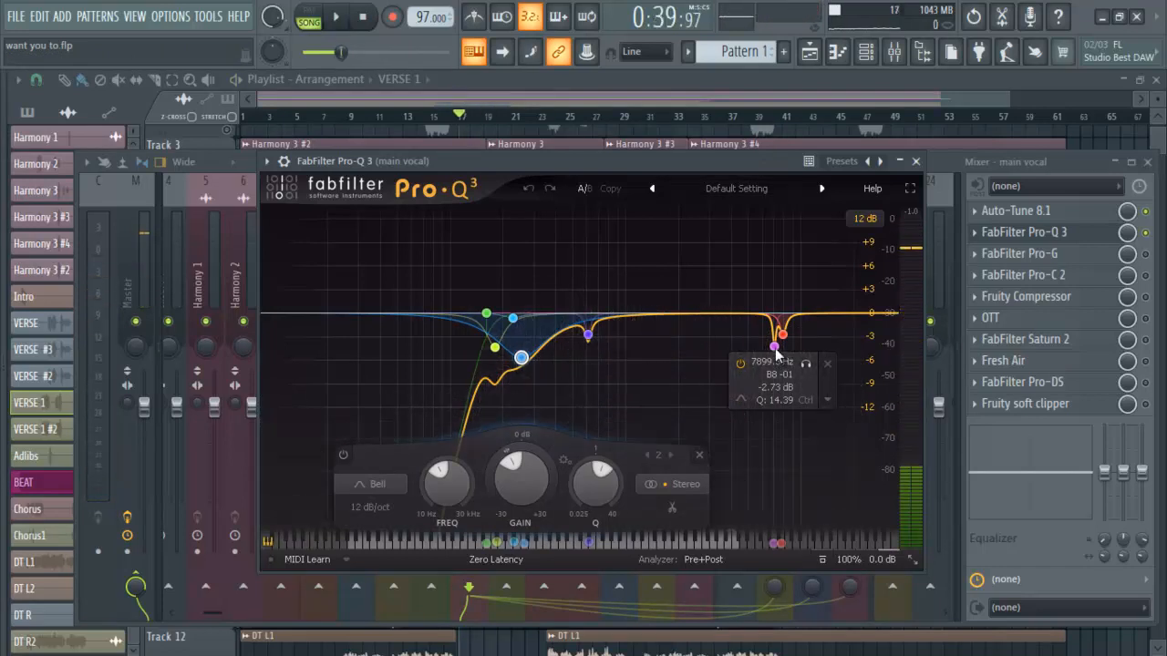
# - Solo the 7899.5 Hz band in Pro-Q 3, play the verse through it, and release the solo
pyautogui.click(804, 366)
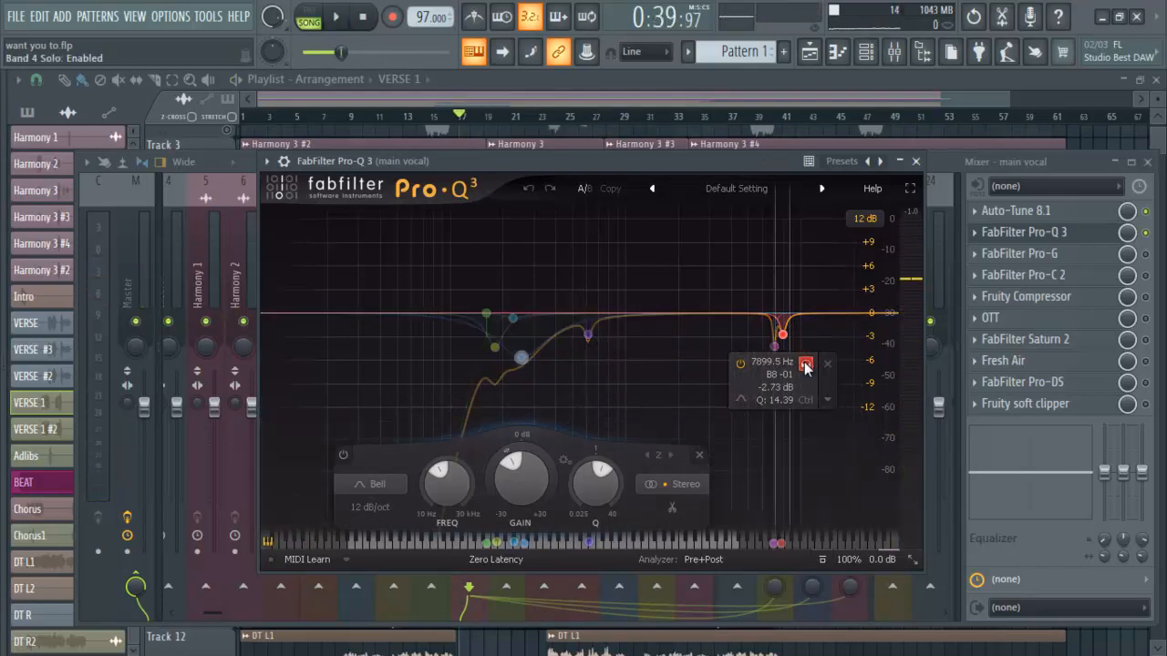
pyautogui.press('space')
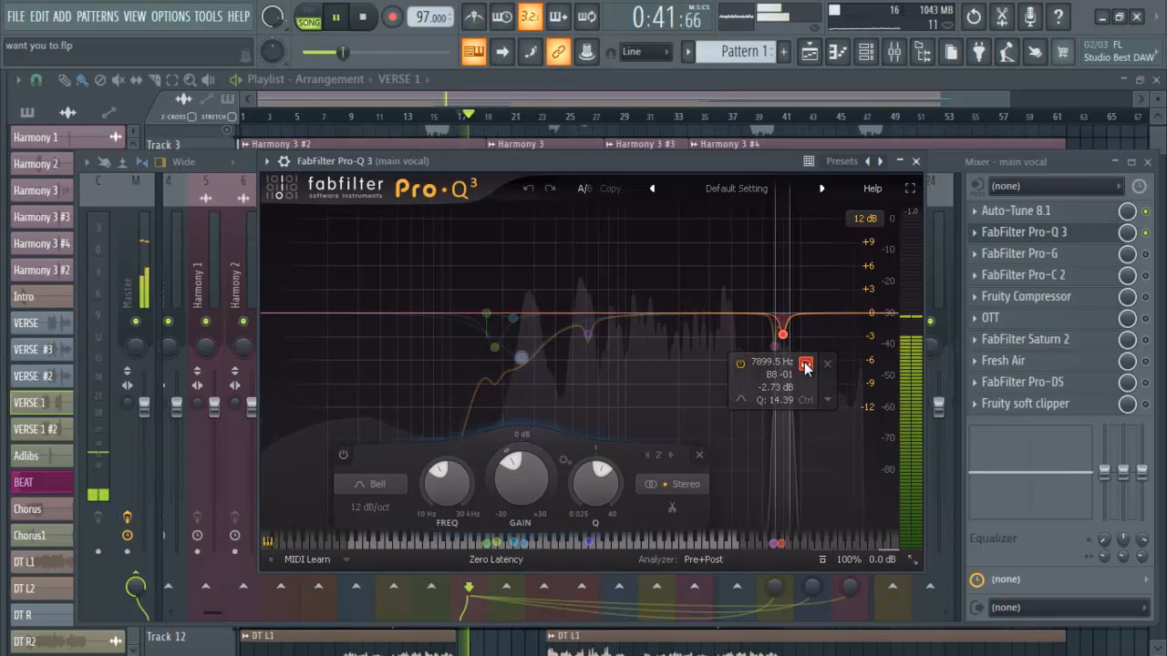
pyautogui.press('space')
pyautogui.click(805, 364)
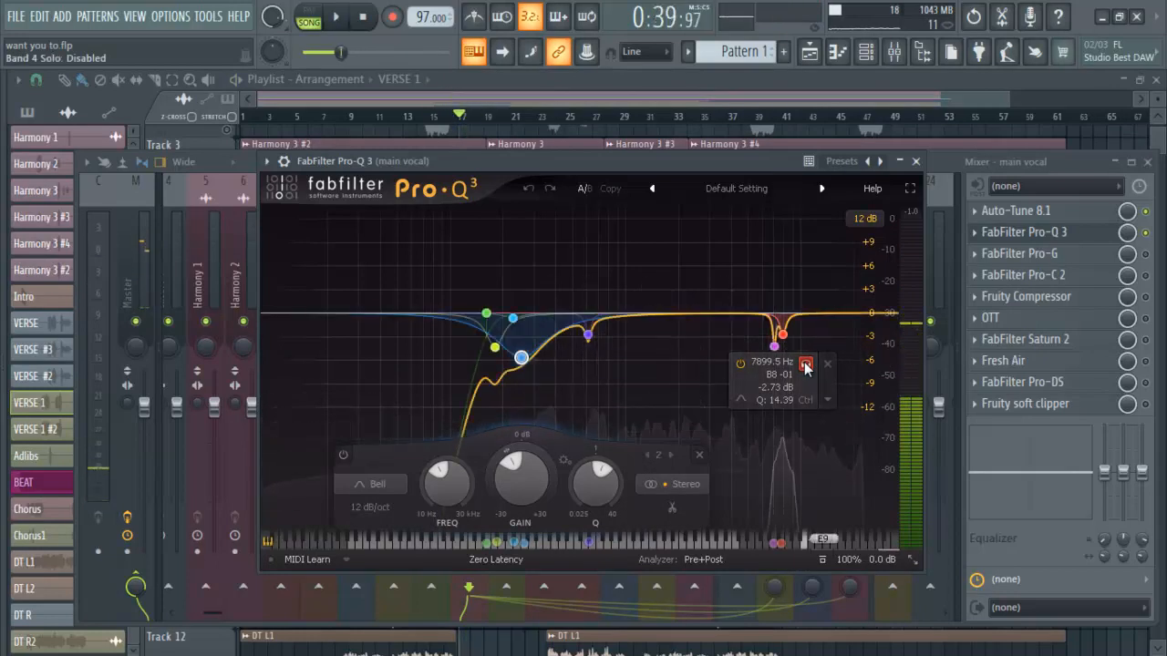
# - Solo the 7061.6 Hz band in Pro-Q 3 during playback, release the solo, and stop playback
pyautogui.click(774, 346)
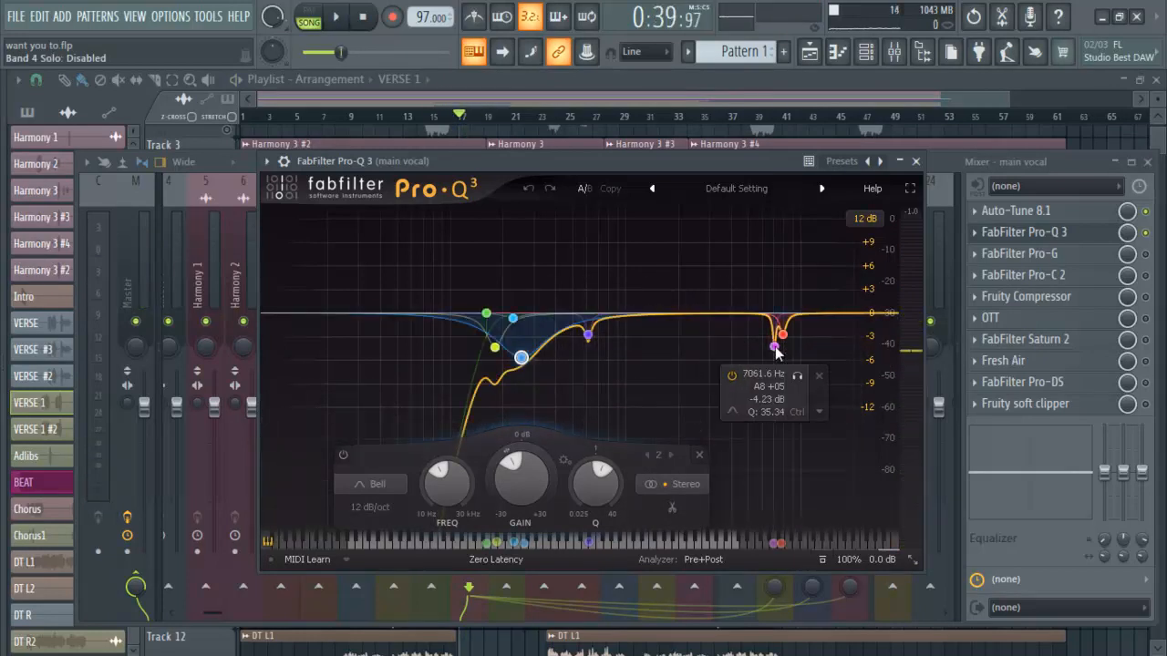
pyautogui.click(800, 377)
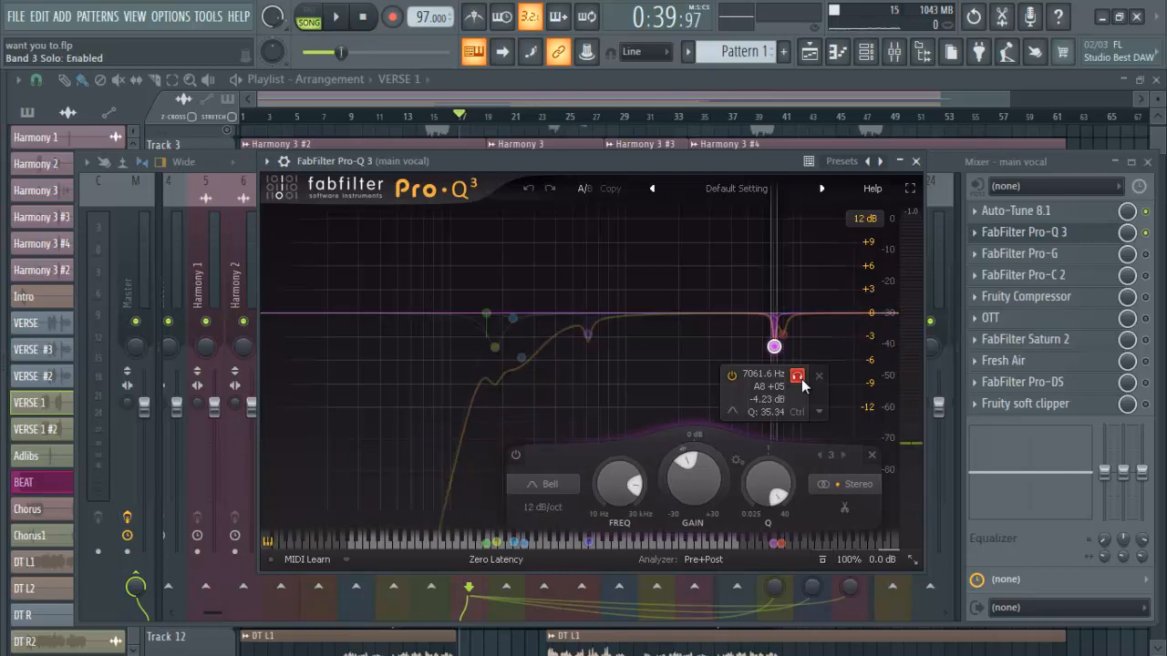
pyautogui.press('space')
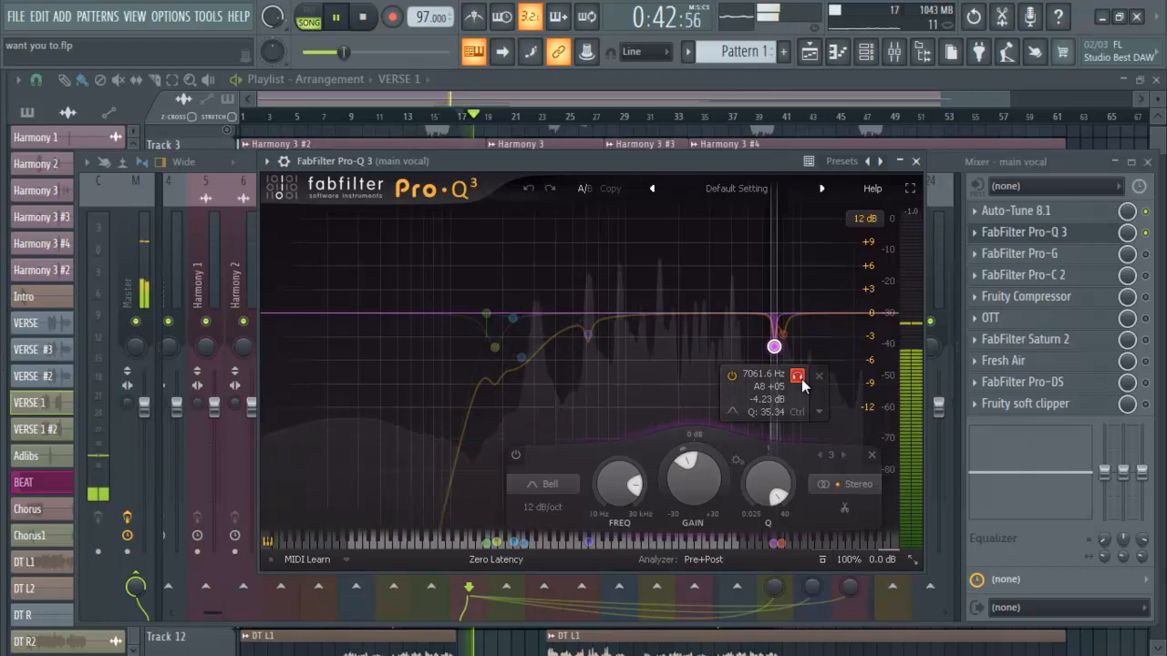
pyautogui.click(802, 385)
pyautogui.press('space')
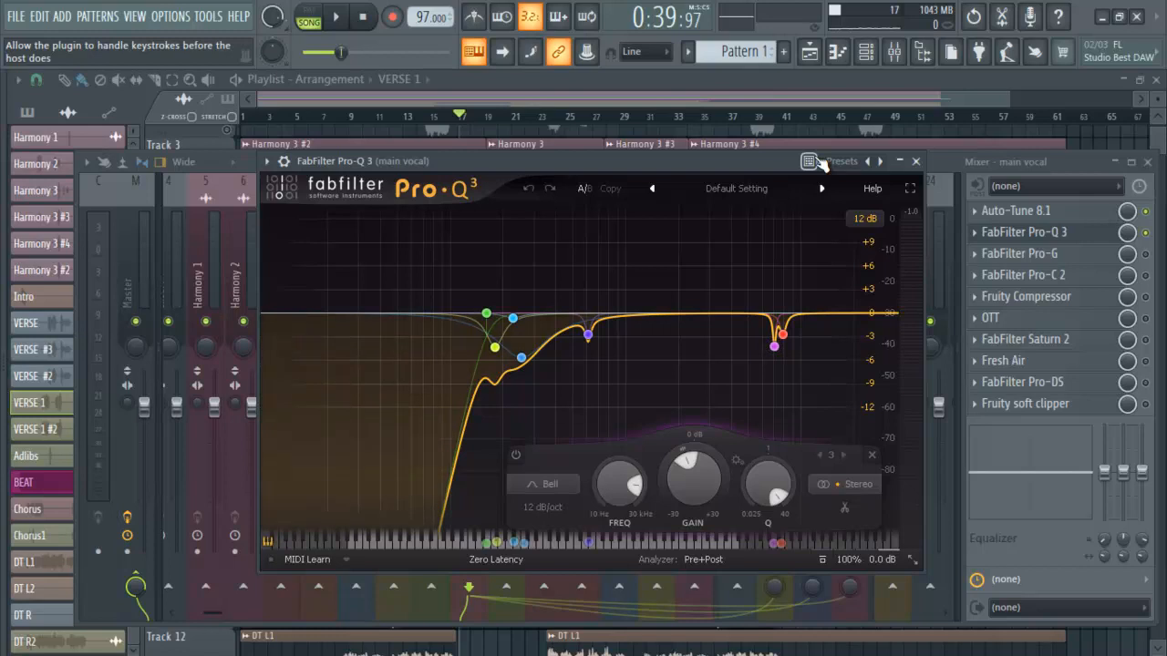
# - Play the verse through the complete EQ curve and close Pro-Q 3
pyautogui.press('space')
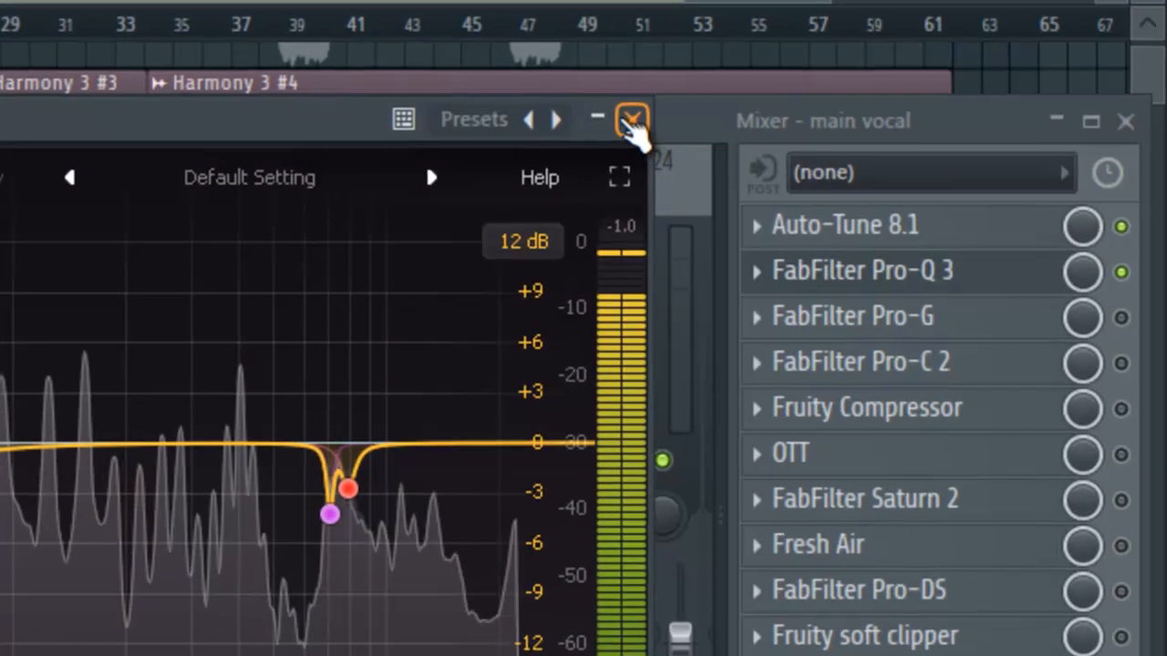
pyautogui.click(916, 161)
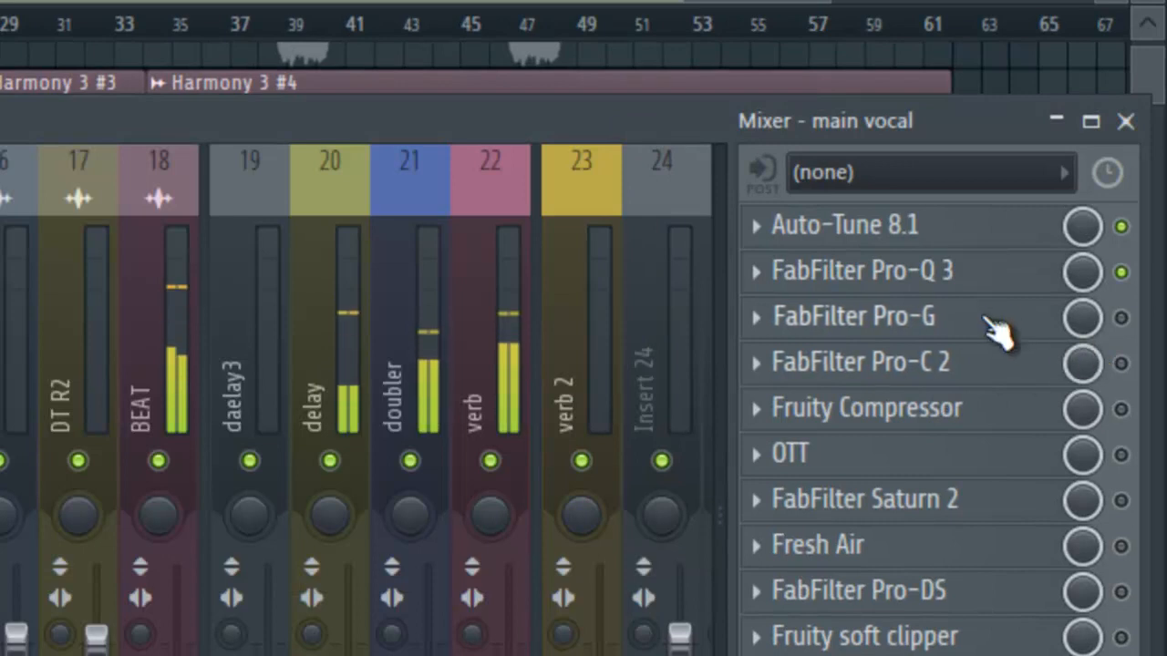
# - Enable FabFilter Pro-G on the main vocal track, open it, and reposition its window over the mixer
pyautogui.click(1121, 318)
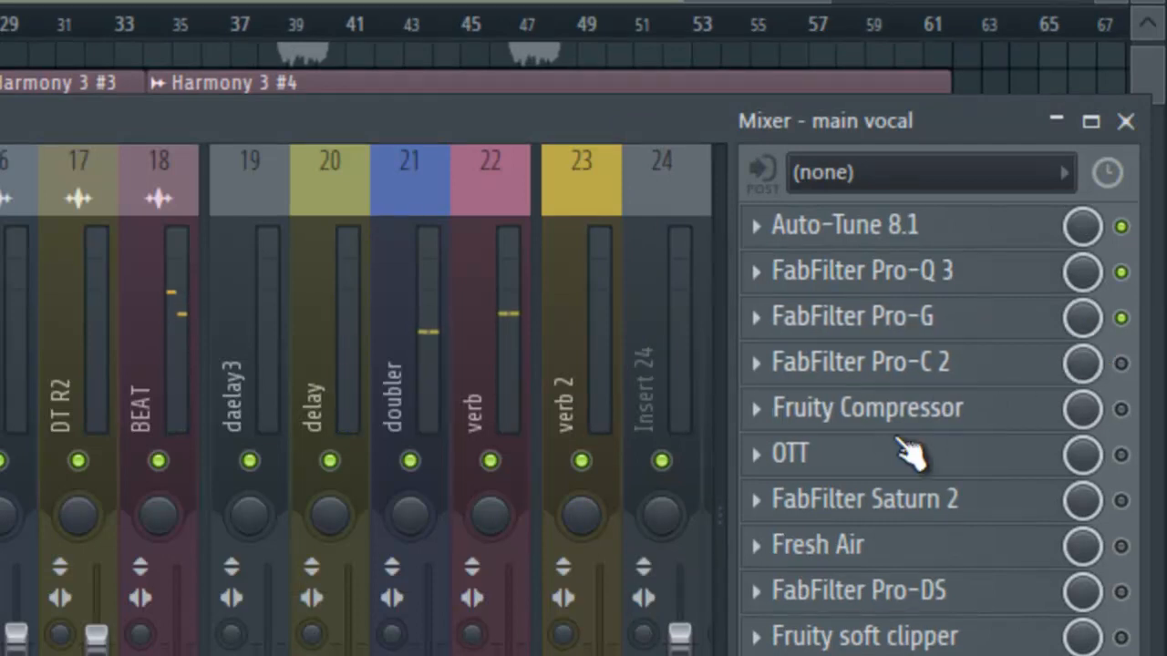
pyautogui.click(852, 319)
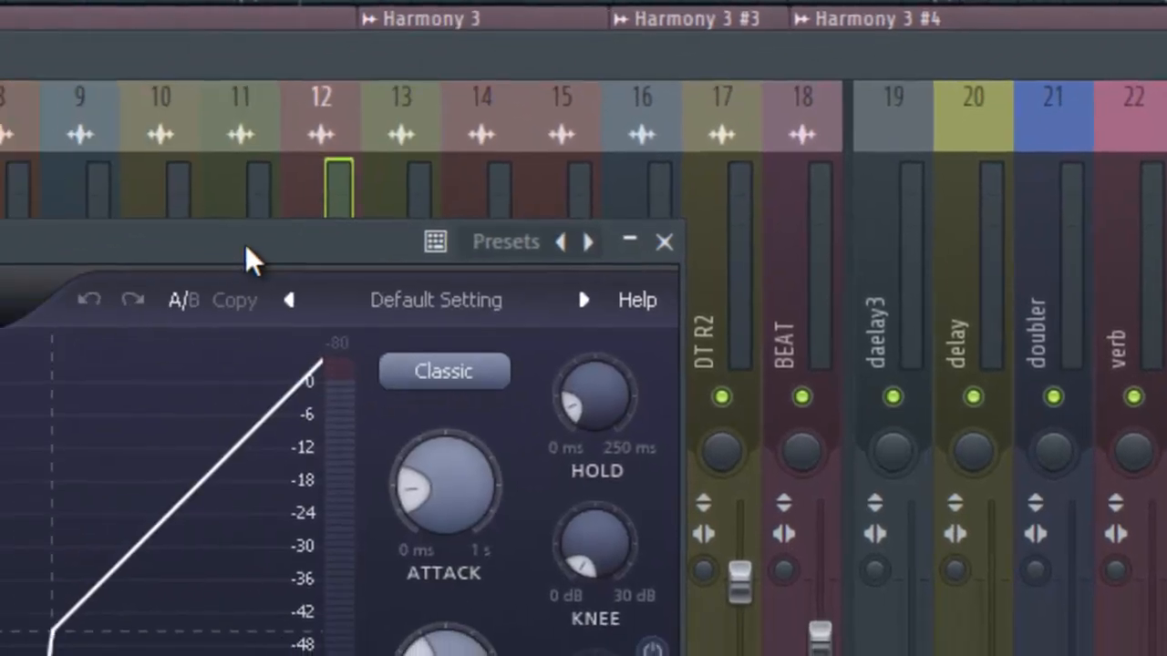
pyautogui.moveTo(175, 250); pyautogui.dragTo(774, 226)
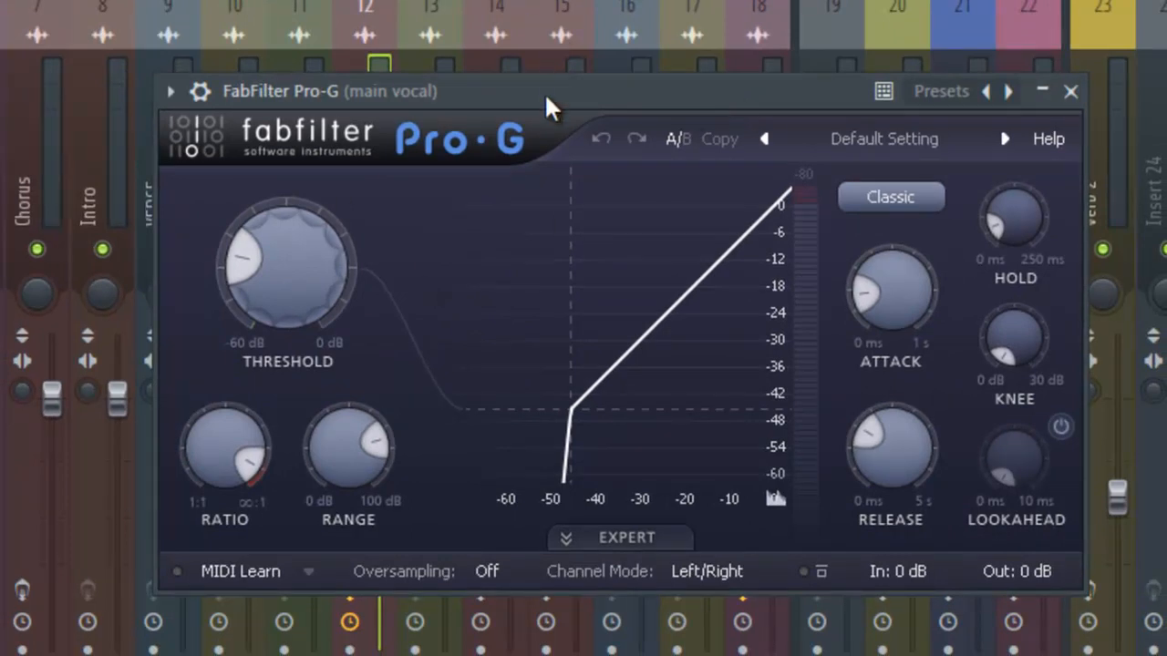
# - Set the Pro-G threshold to -45.04 dB between playbacks of the verse and close the plugin
pyautogui.press('space')
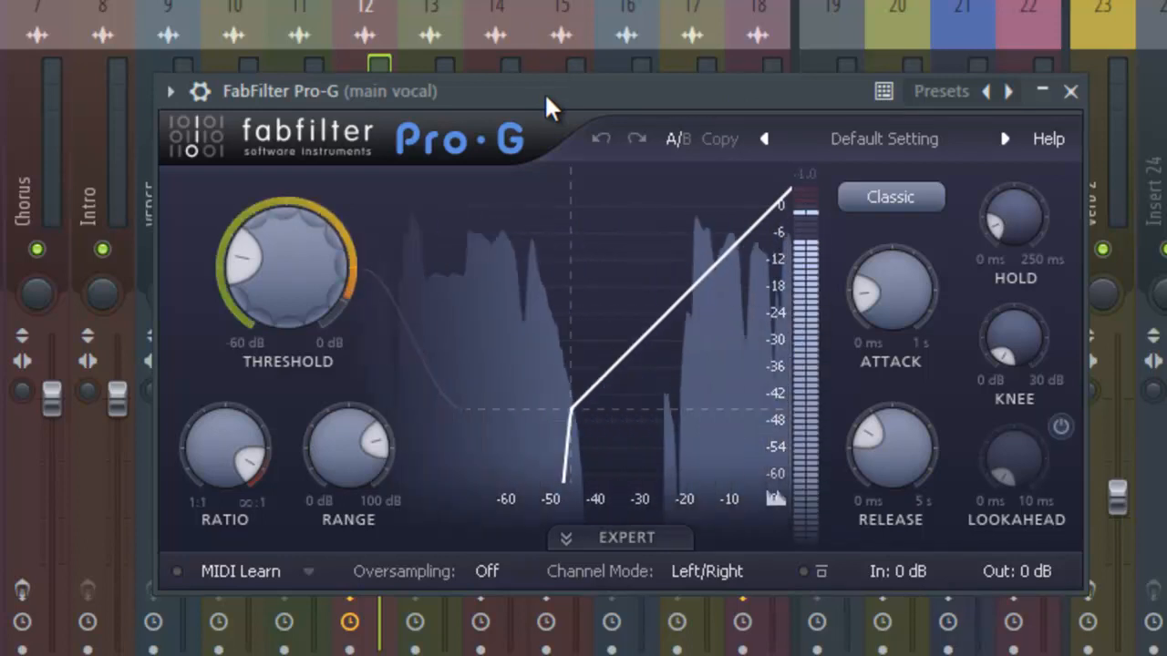
pyautogui.moveTo(276, 269)
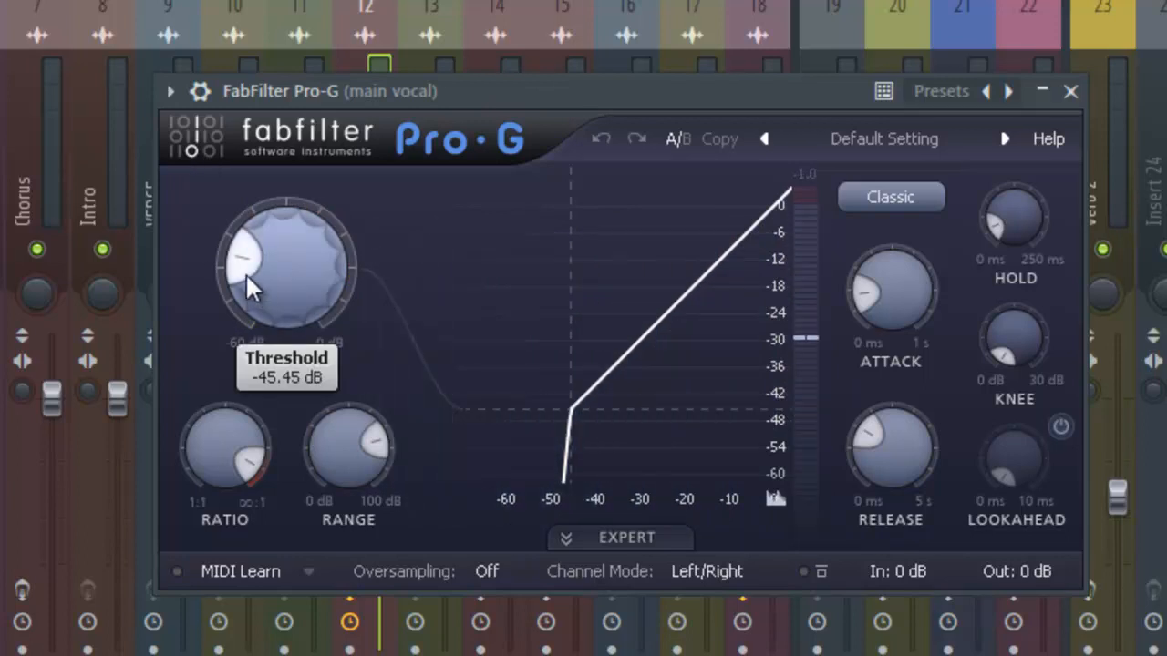
pyautogui.moveTo(245, 273); pyautogui.dragTo(245, 271)
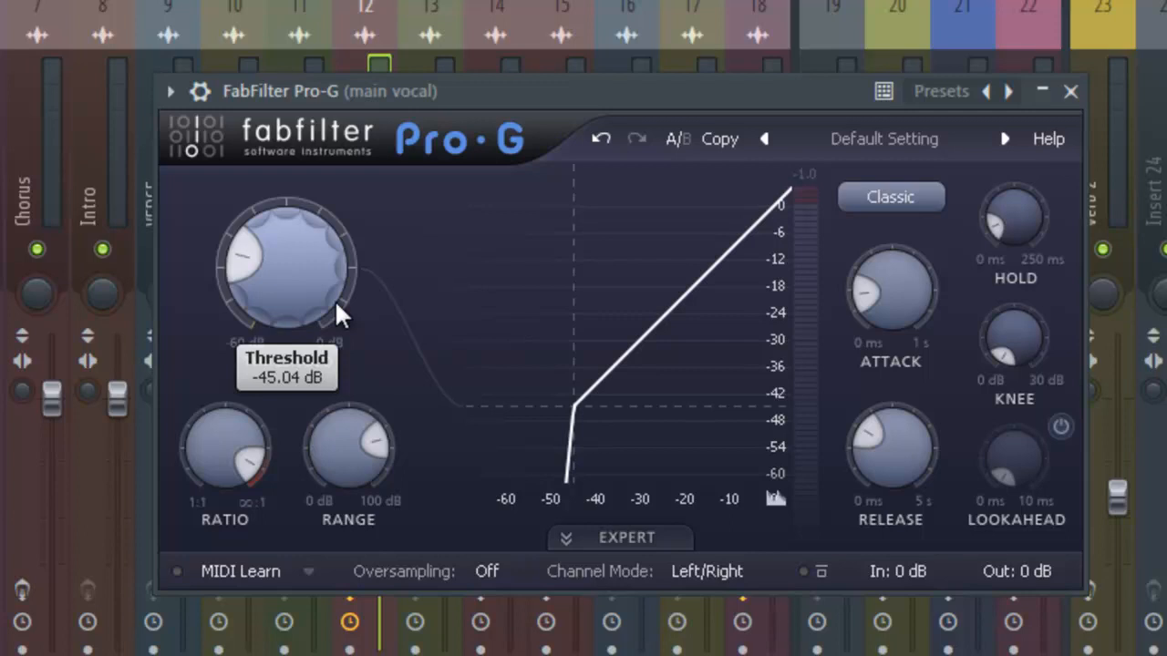
pyautogui.press('space')
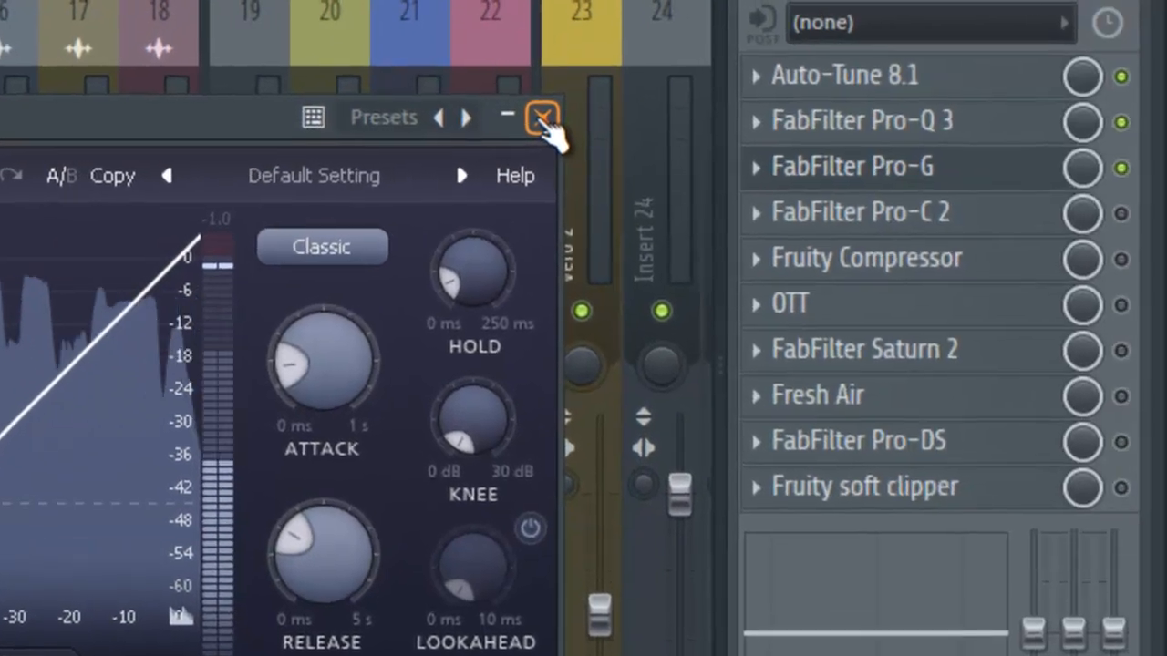
pyautogui.click(542, 118)
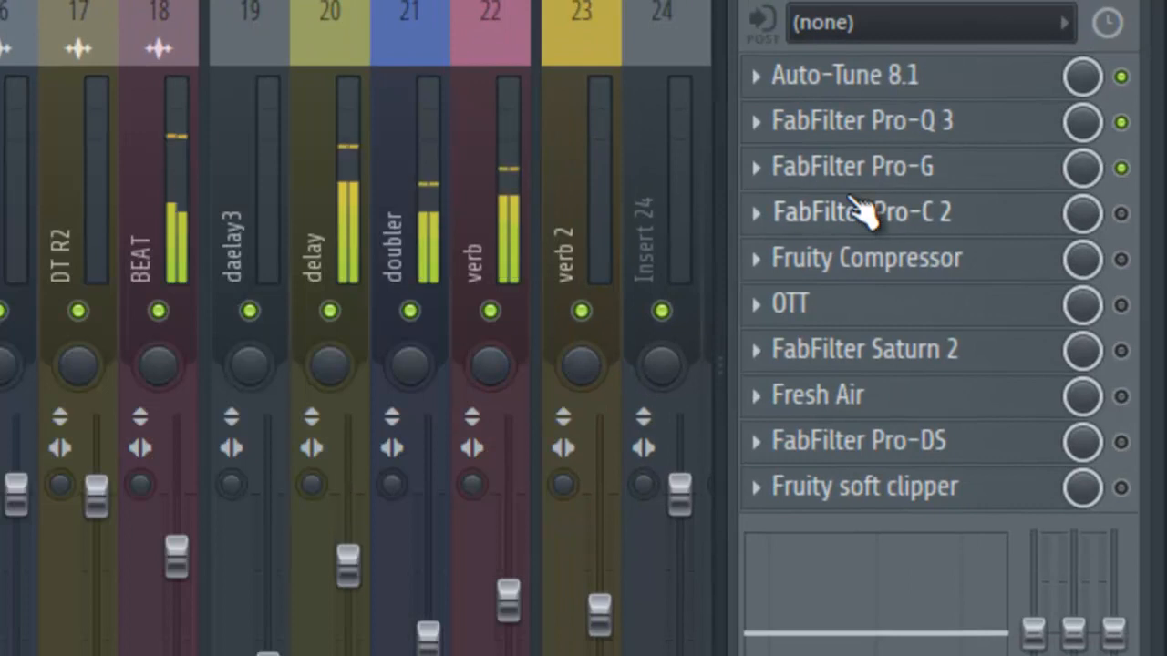
# - Enable FabFilter Pro-C 2 on the main vocal track and open it to inspect its knee, ratio and side chain settings
pyautogui.click(1122, 214)
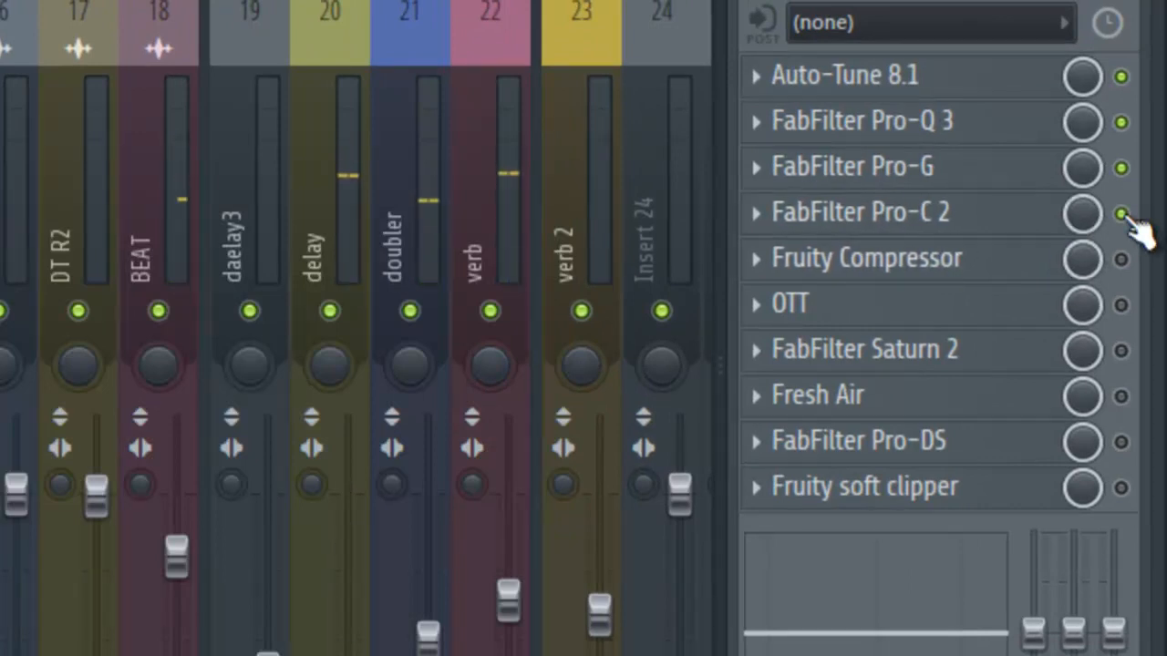
pyautogui.click(825, 232)
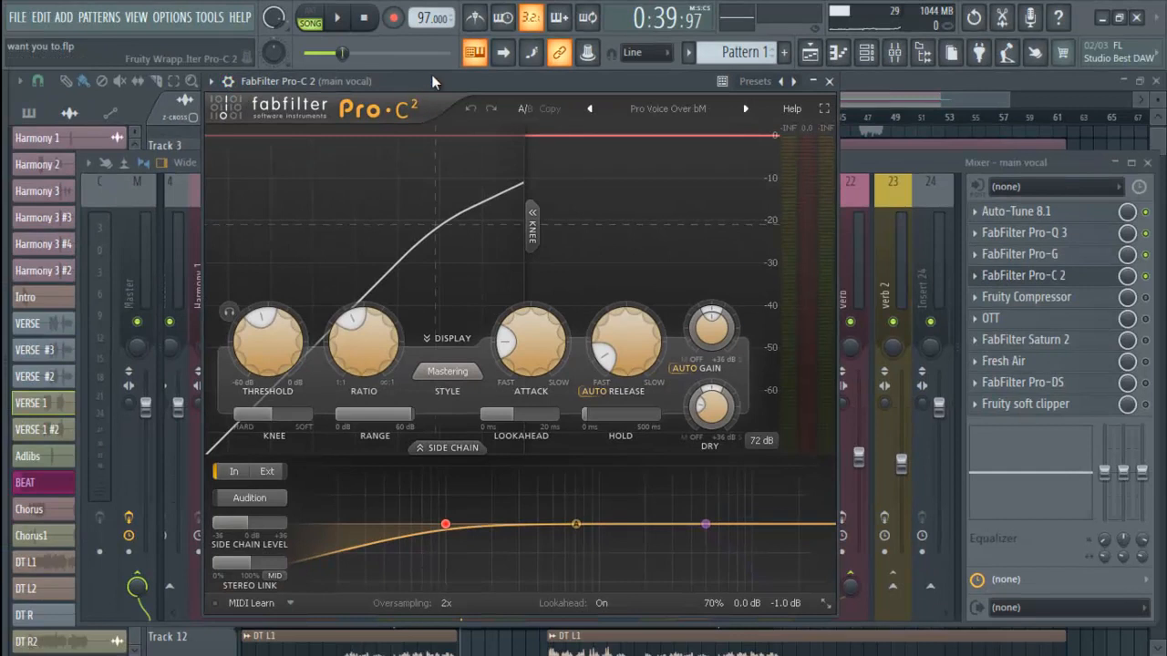
pyautogui.moveTo(432, 76); pyautogui.dragTo(472, 69)
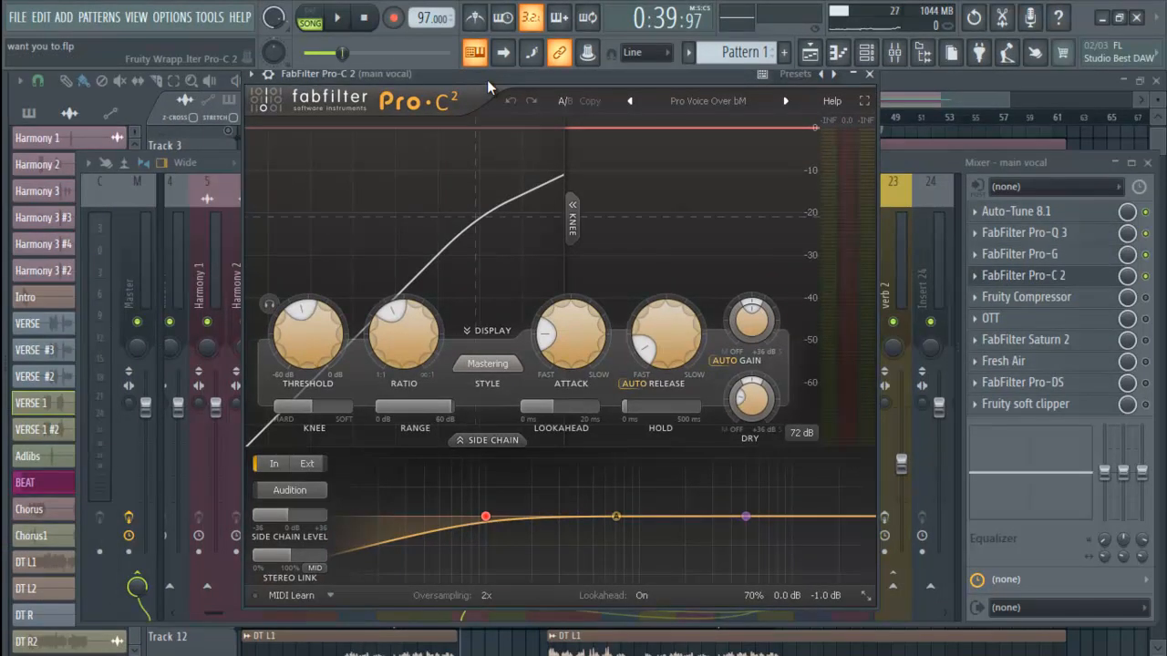
pyautogui.moveTo(487, 80); pyautogui.dragTo(489, 87)
pyautogui.moveTo(308, 414)
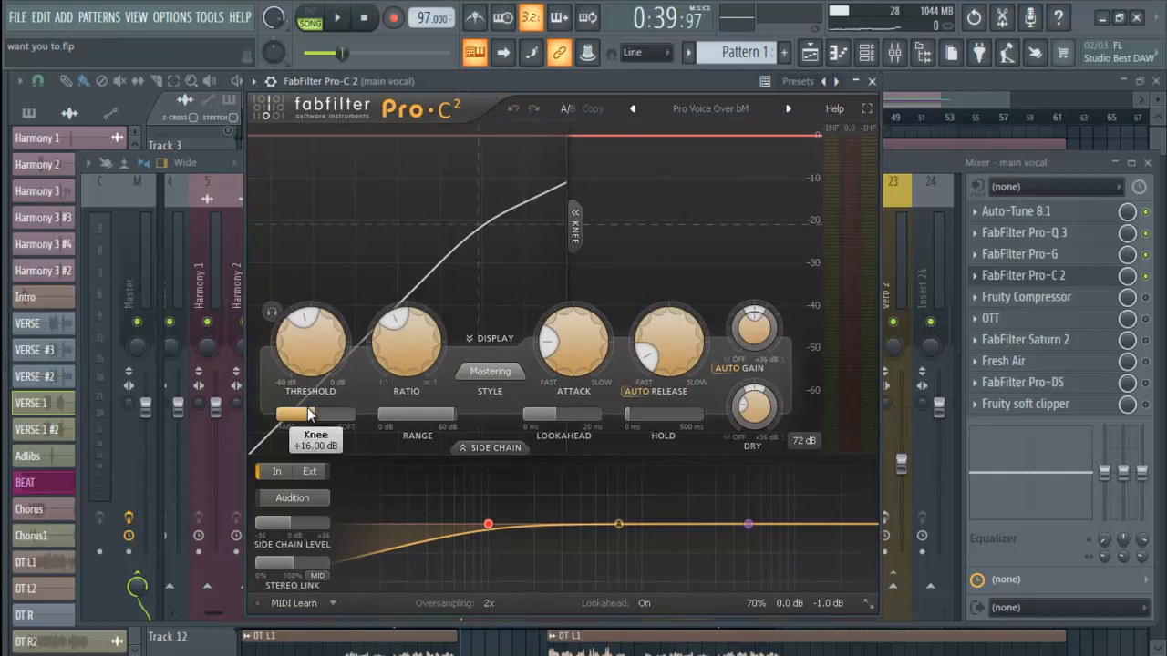
pyautogui.moveTo(308, 369)
pyautogui.moveTo(429, 369)
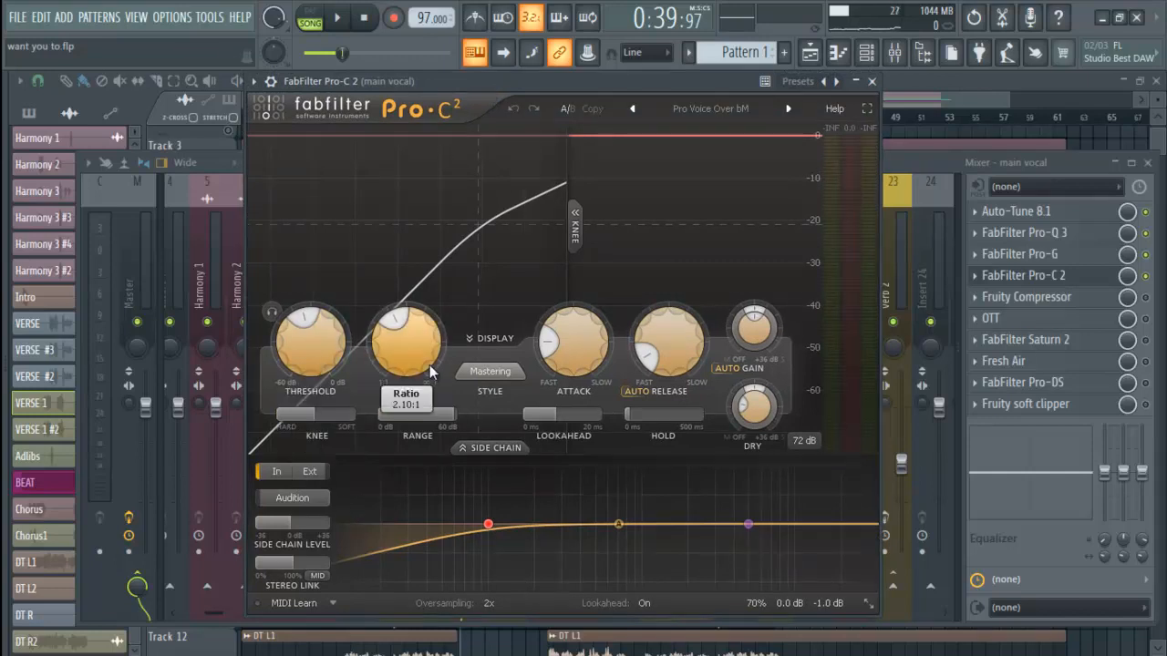
pyautogui.moveTo(450, 544)
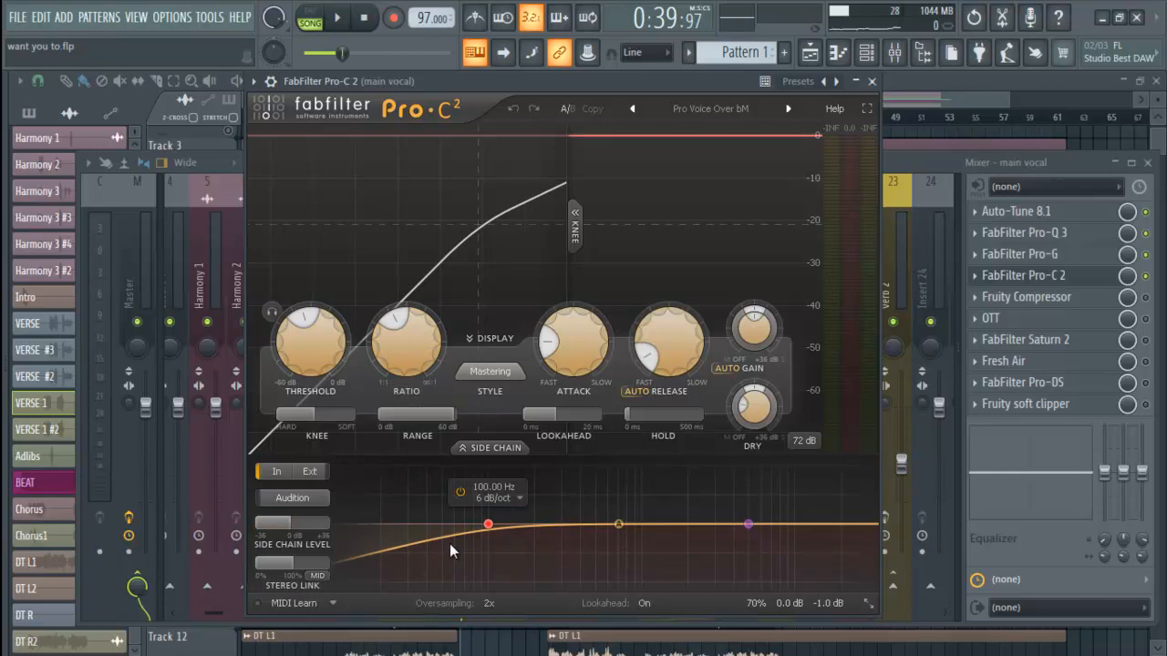
# - Collapse the side chain section of Pro-C 2 and move the plugin window slightly down
pyautogui.click(474, 448)
pyautogui.click(474, 449)
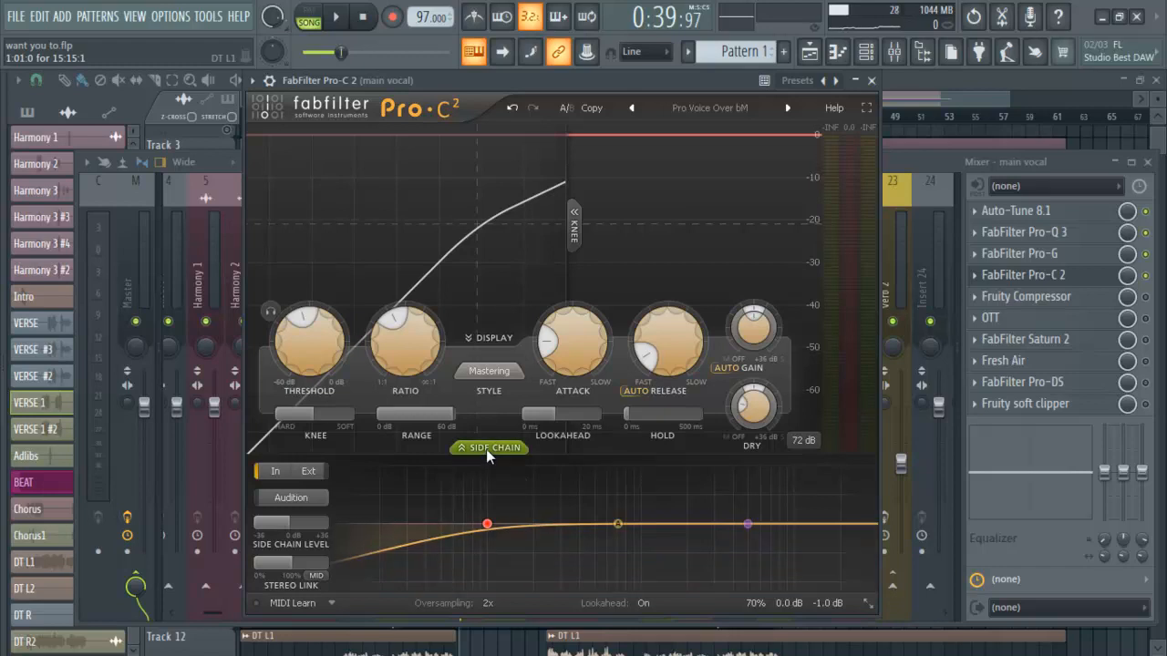
pyautogui.click(486, 451)
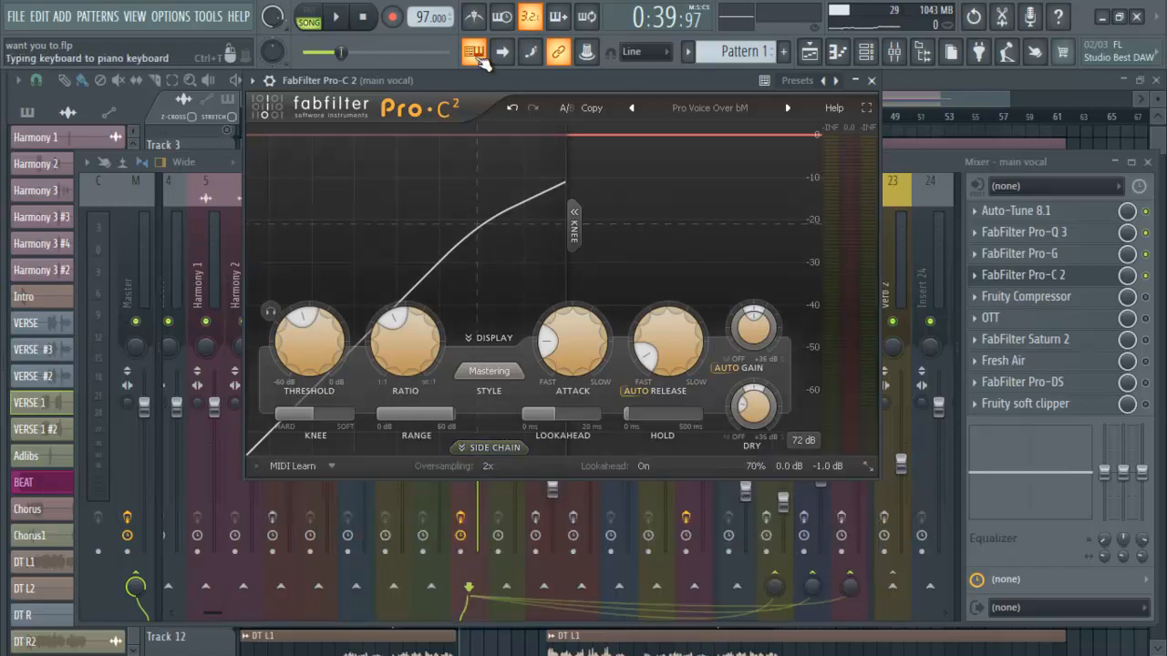
pyautogui.moveTo(512, 86); pyautogui.dragTo(511, 127)
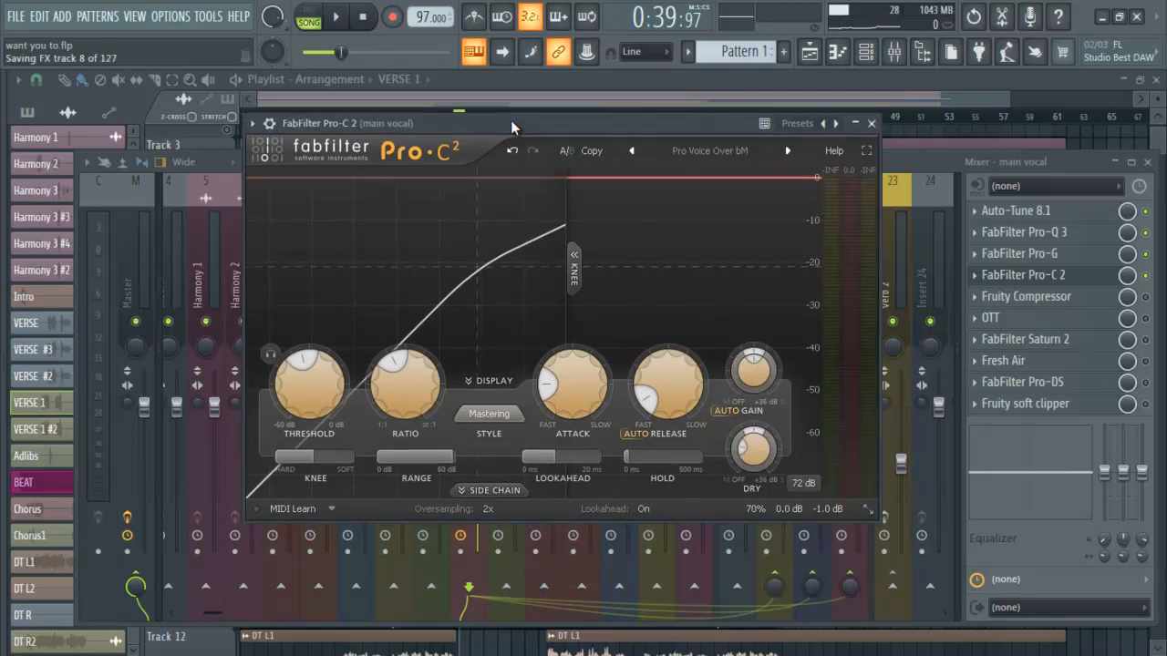
# - Play the verse to hear the vocal compressed by Pro-C 2 and stop playback
pyautogui.press('space')
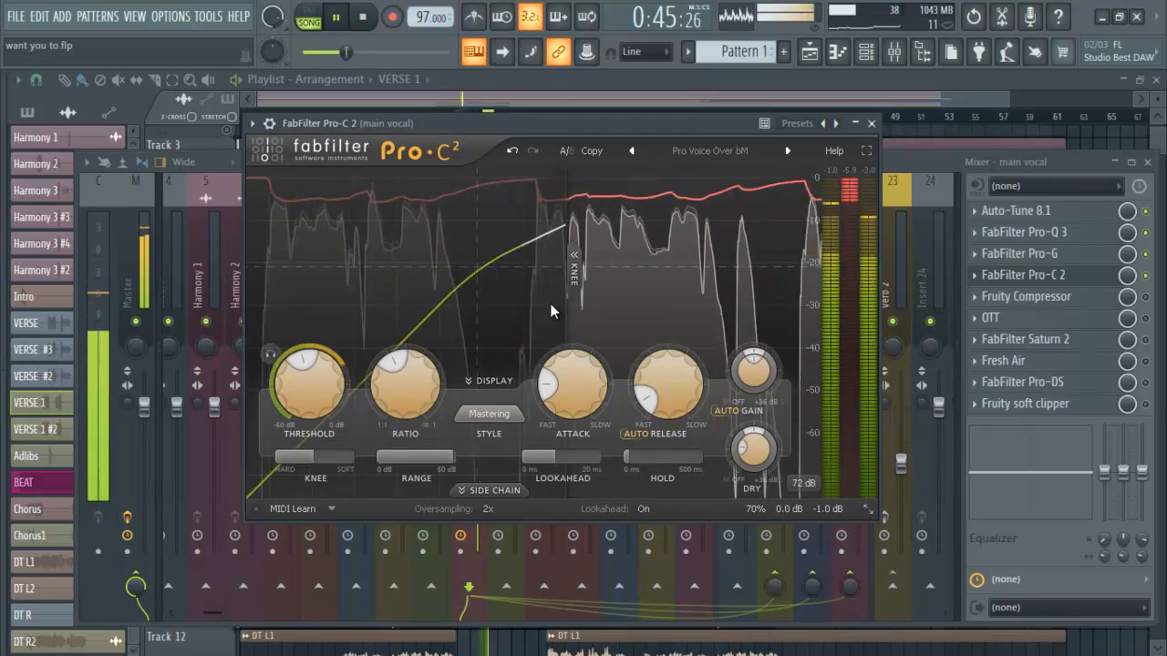
pyautogui.press('space')
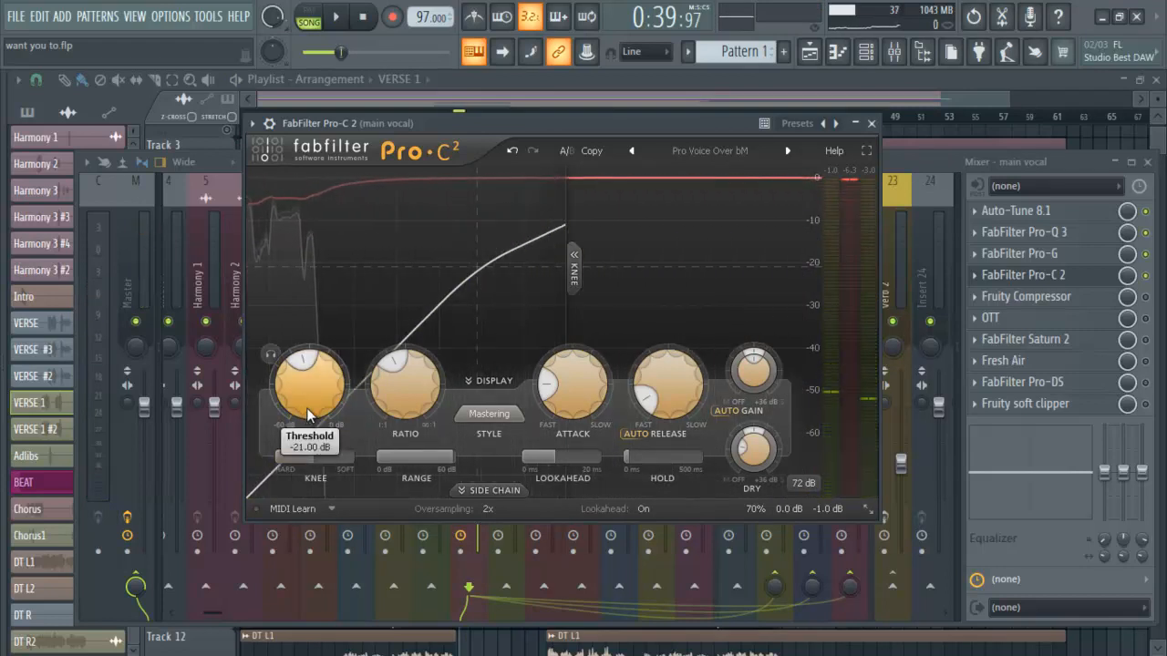
# - Try a Pro-C 2 threshold of -25.60 dB and audition the verse with it
pyautogui.moveTo(309, 369); pyautogui.dragTo(307, 387)
pyautogui.moveTo(304, 392); pyautogui.dragTo(306, 384)
pyautogui.press('space')
pyautogui.press('space')
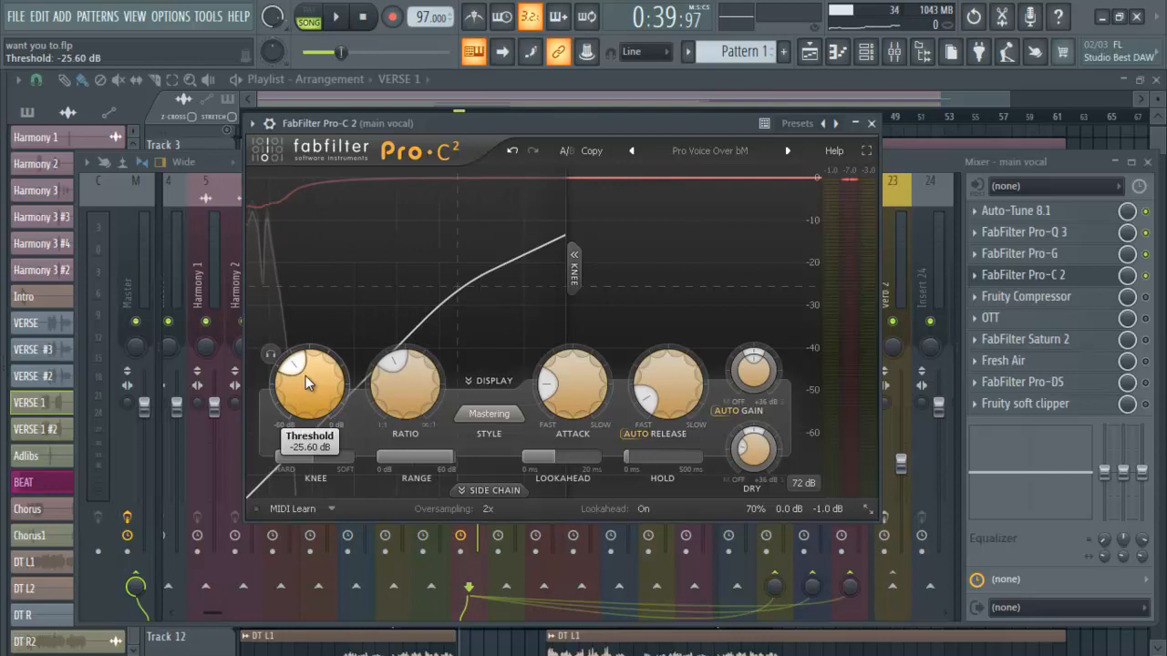
# - Set the Pro-C 2 threshold to -20.84 dB while the verse plays, and check its attack and release settings
pyautogui.press('space')
pyautogui.moveTo(306, 384)
pyautogui.mouseDown()
pyautogui.moveTo(318, 350)
pyautogui.moveTo(310, 386)
pyautogui.moveTo(310, 371)
pyautogui.mouseUp()
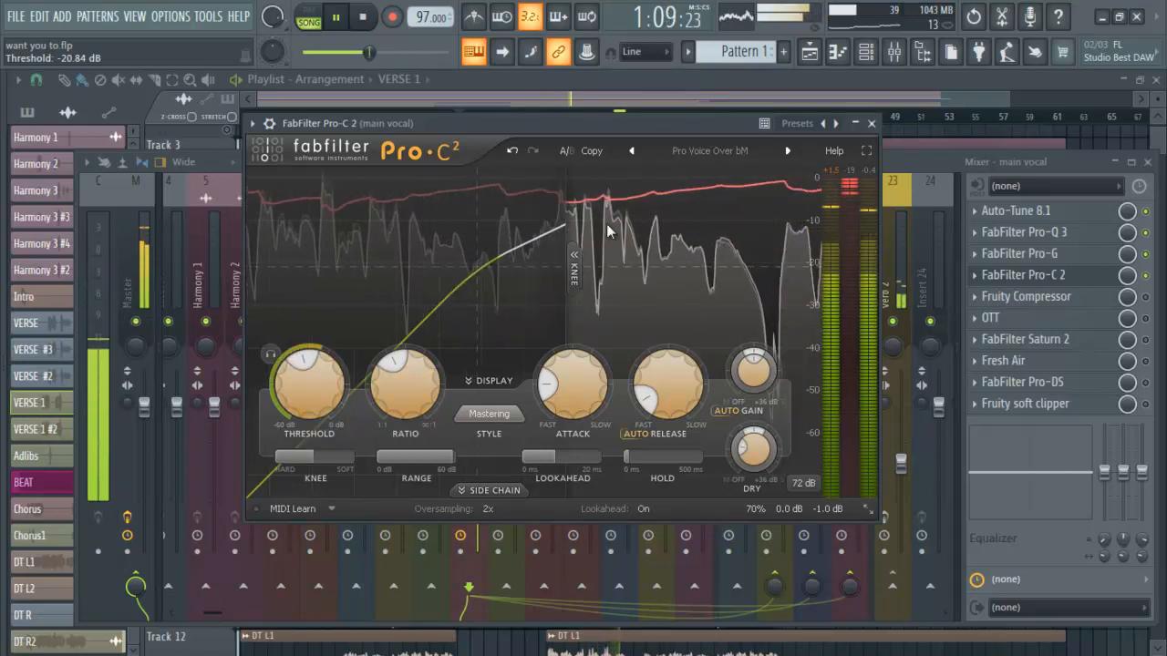
pyautogui.press('space')
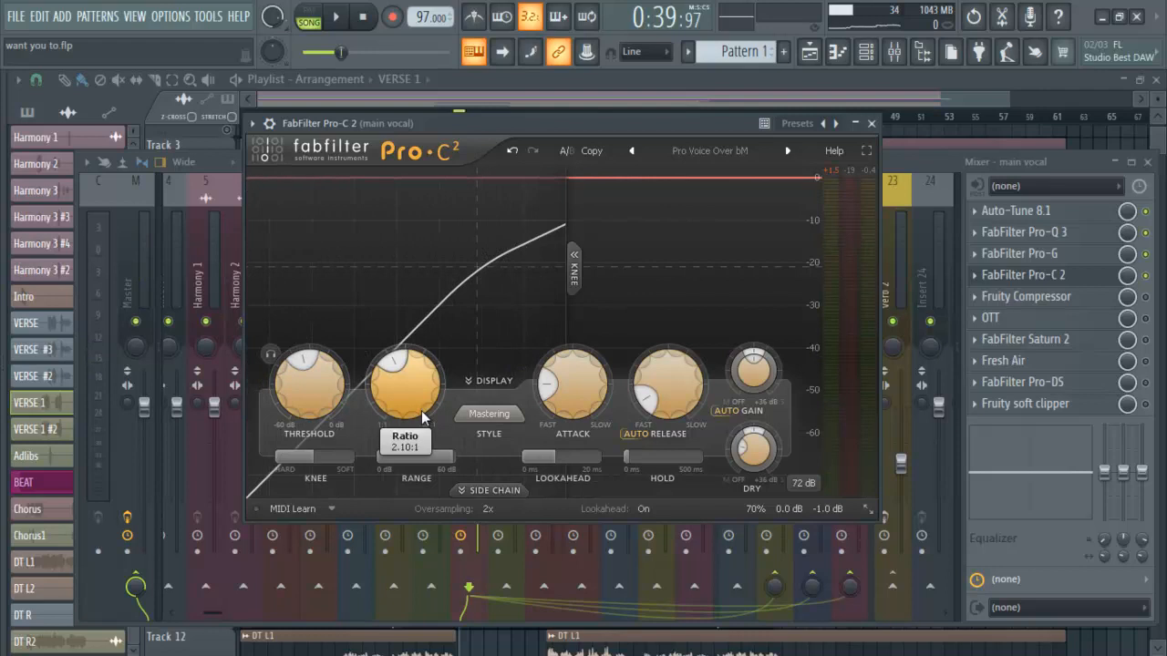
pyautogui.moveTo(574, 385)
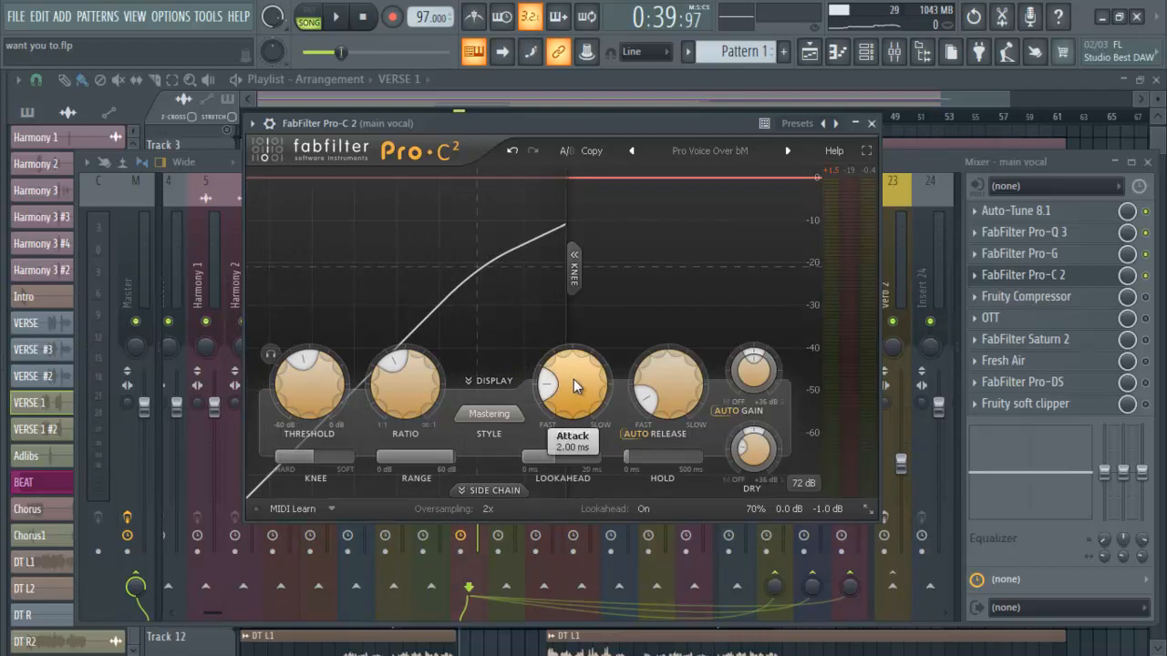
pyautogui.moveTo(672, 401)
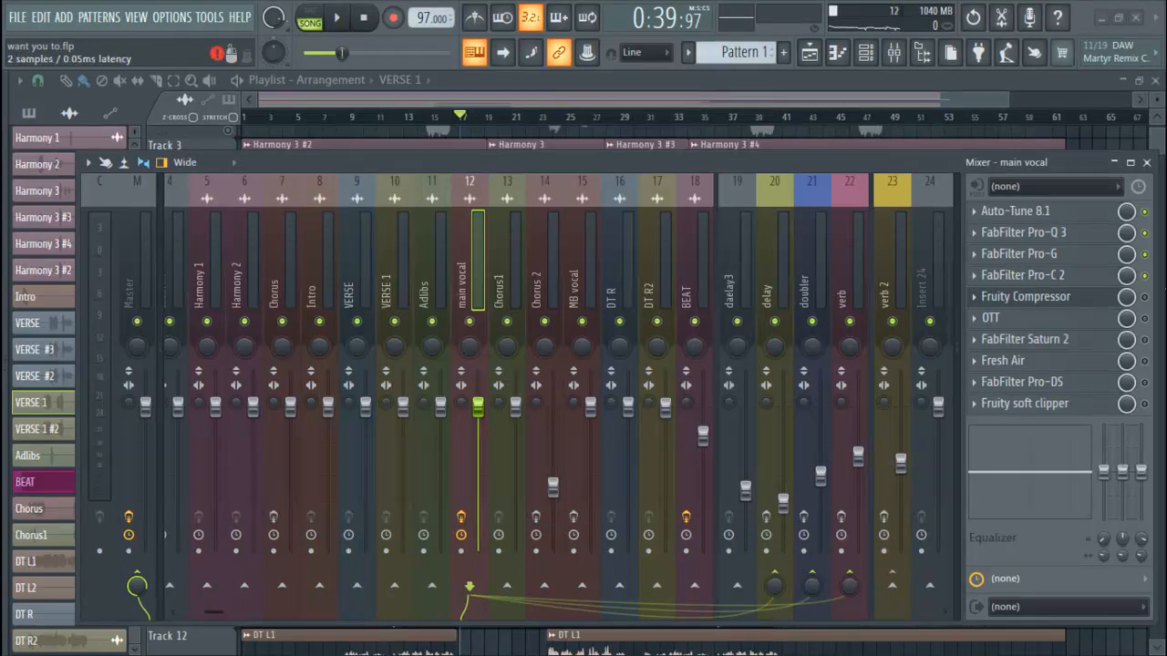
# - Enable Fruity Compressor on the main vocal track, open it and move its window slightly down
pyautogui.click(1058, 304)
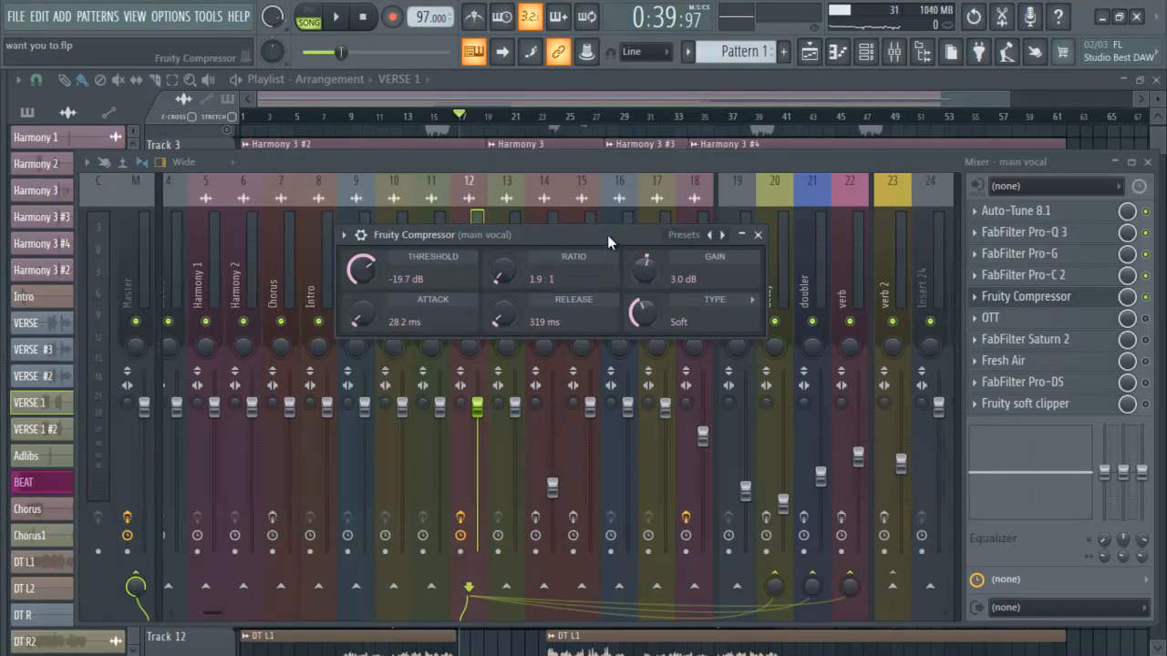
pyautogui.moveTo(607, 235); pyautogui.dragTo(605, 257)
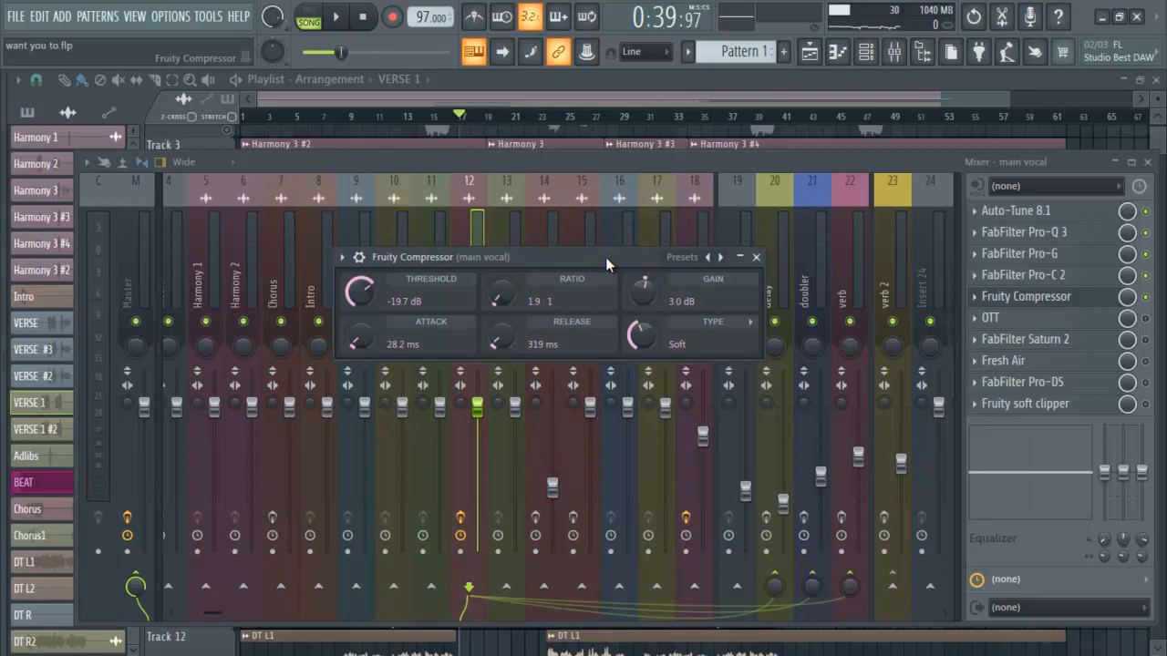
pyautogui.moveTo(605, 257); pyautogui.dragTo(605, 256)
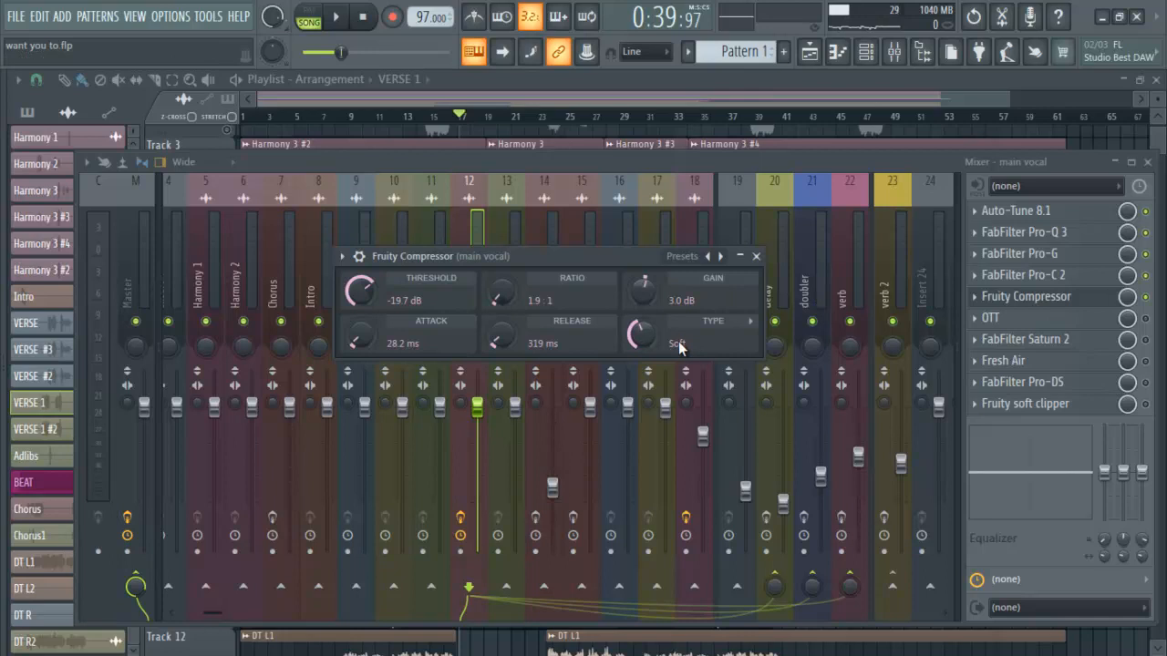
# - Inspect the options available for Fruity Compressor's Type control without changing anything
pyautogui.rightClick(643, 338)
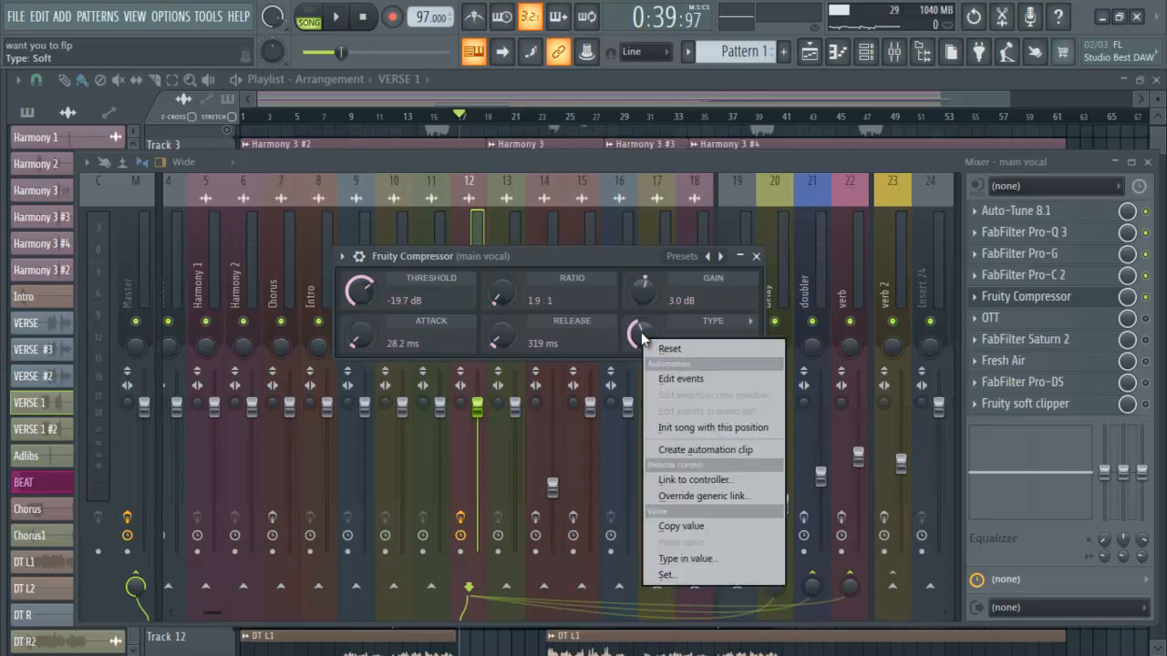
pyautogui.click(643, 331)
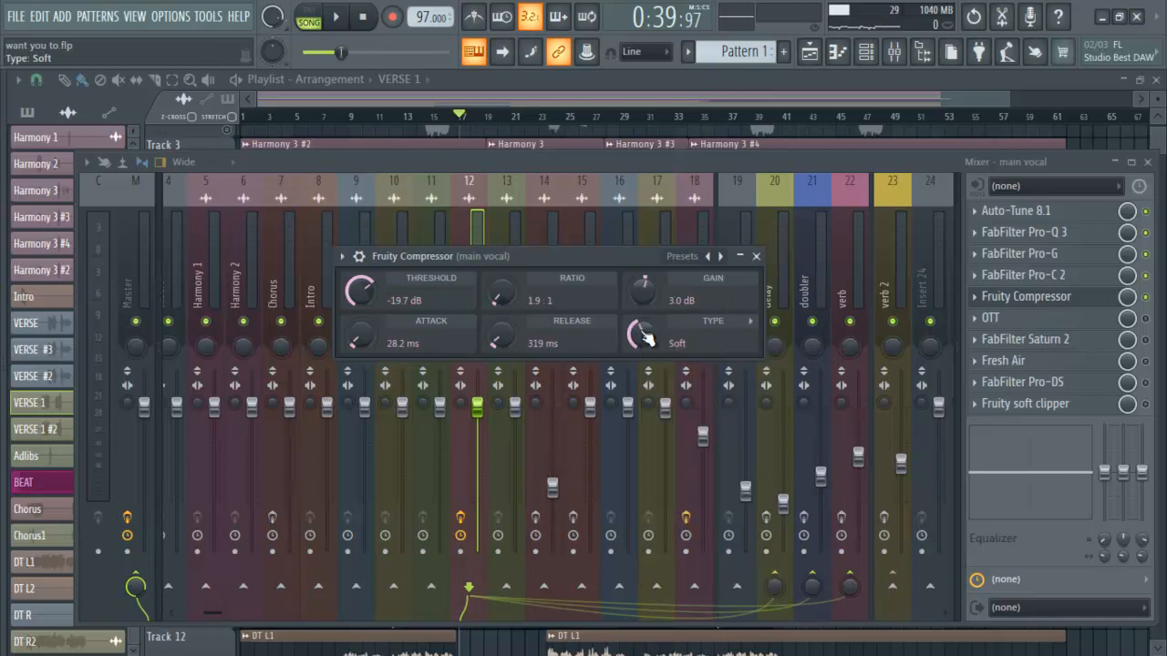
pyautogui.click(750, 319)
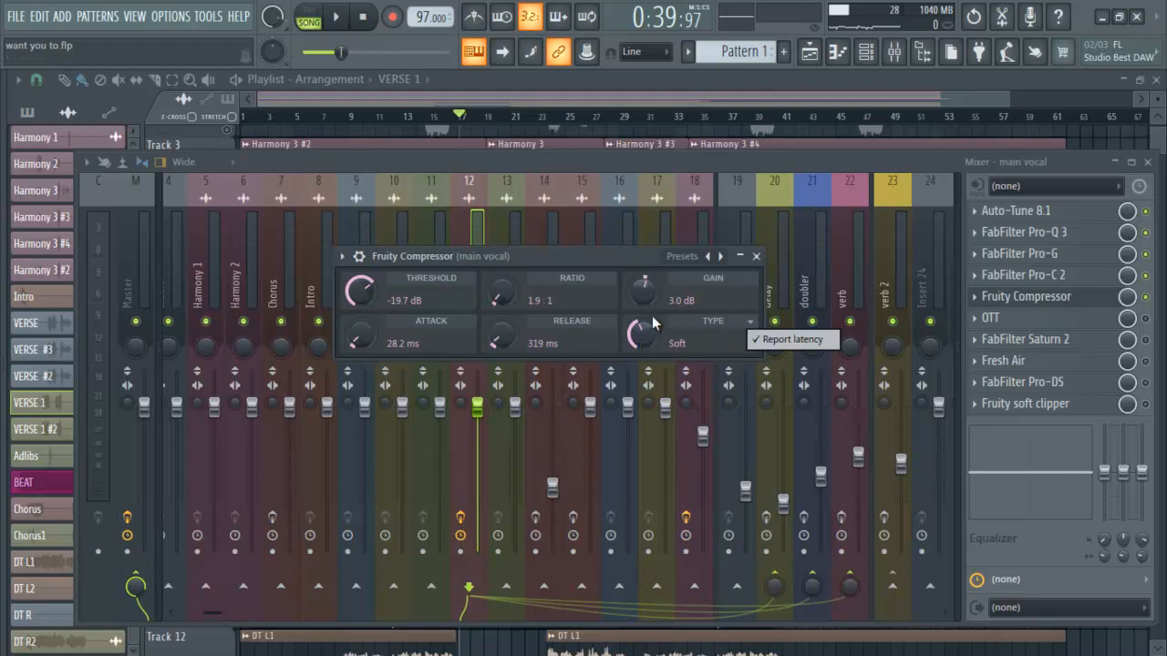
pyautogui.click(549, 258)
# - Play the verse to hear the vocal through Fruity Compressor and close the plugin
pyautogui.press('space')
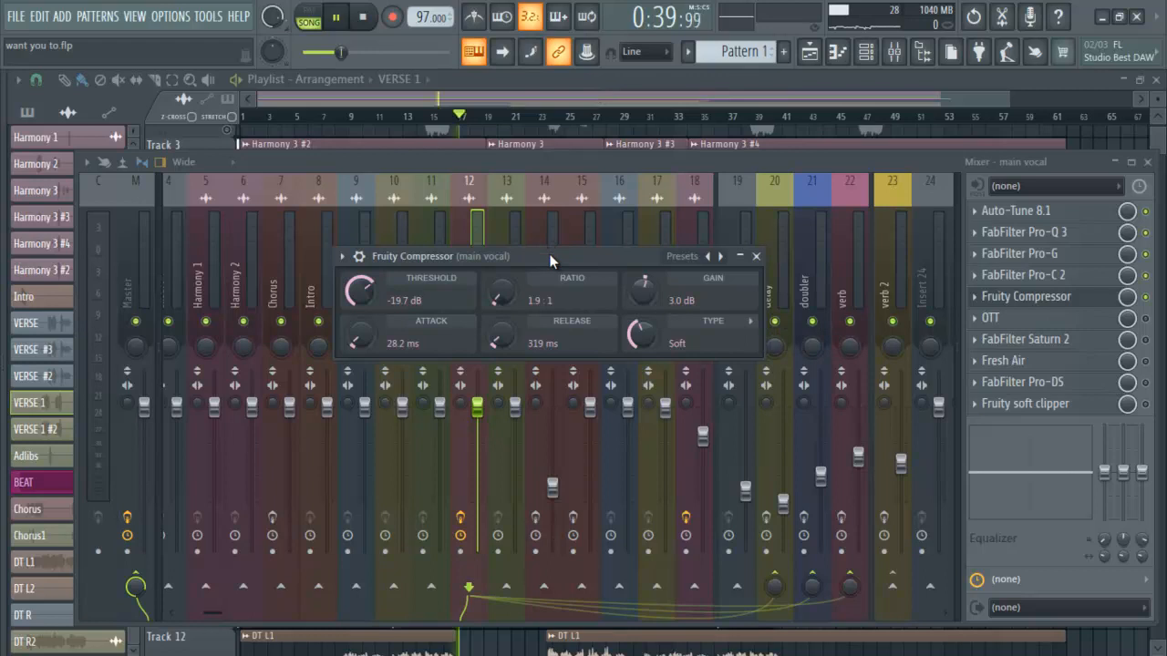
pyautogui.click(758, 257)
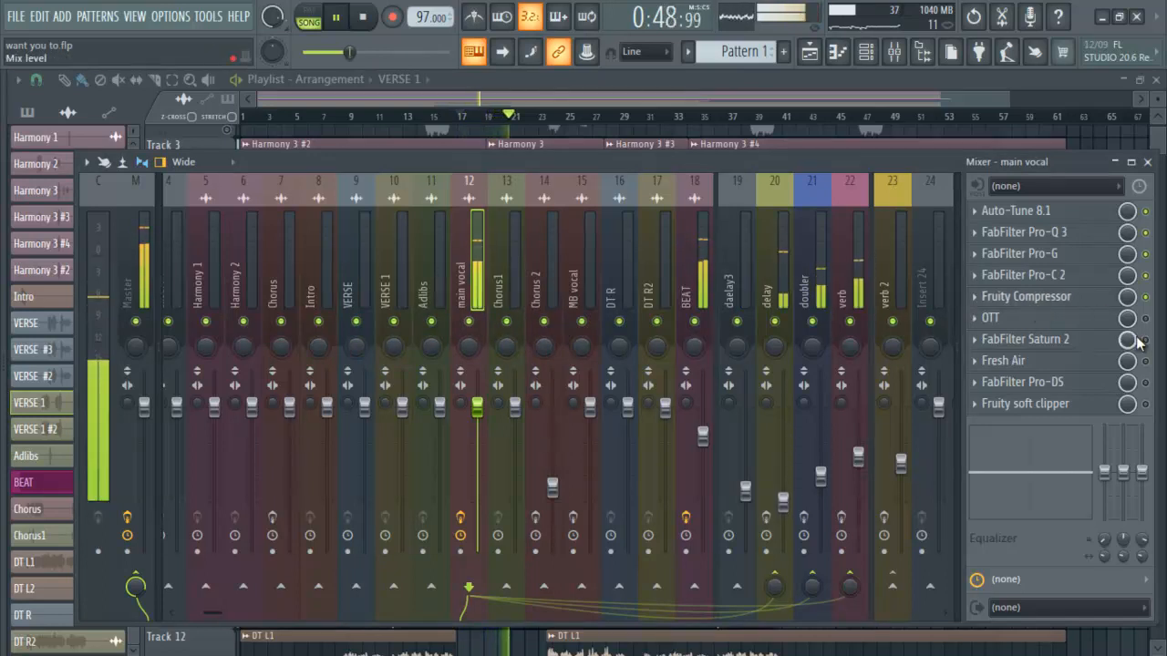
pyautogui.press('space')
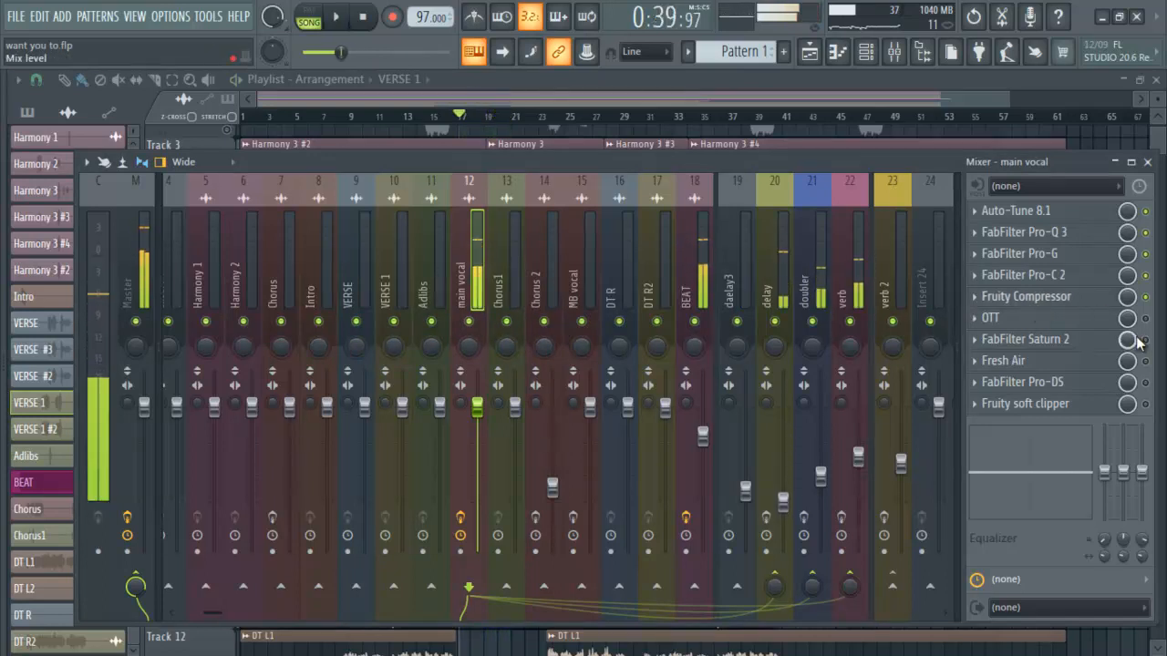
# - Enable OTT on the main vocal track, open it, hide its wrapper options and move its window slightly down
pyautogui.click(1147, 319)
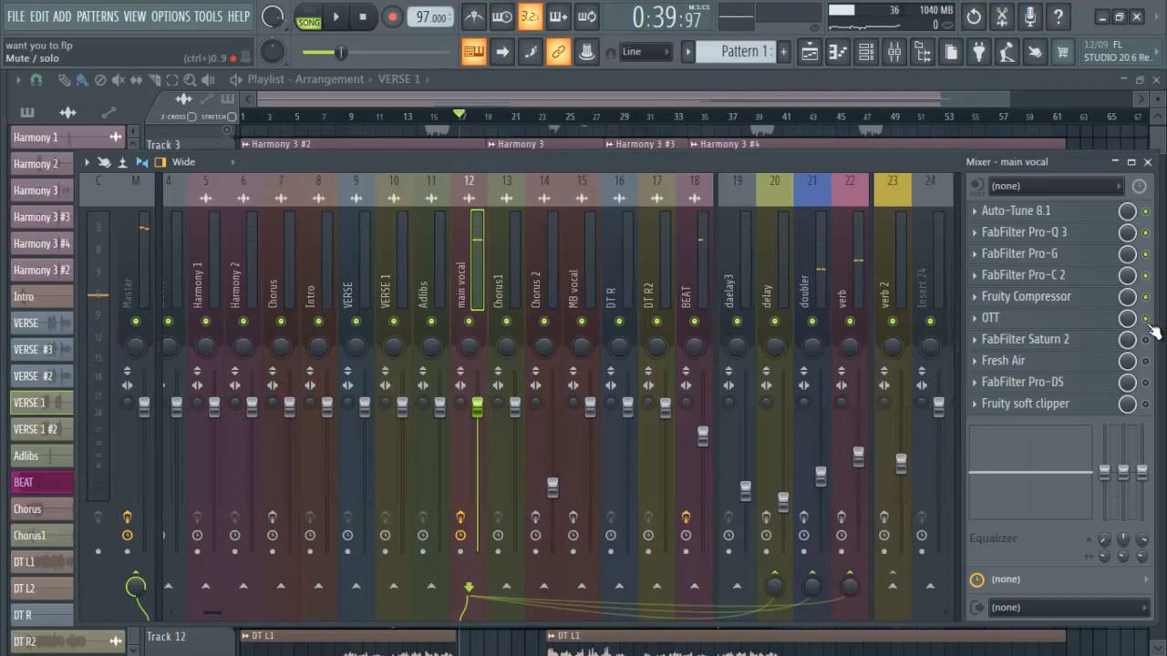
pyautogui.click(1015, 327)
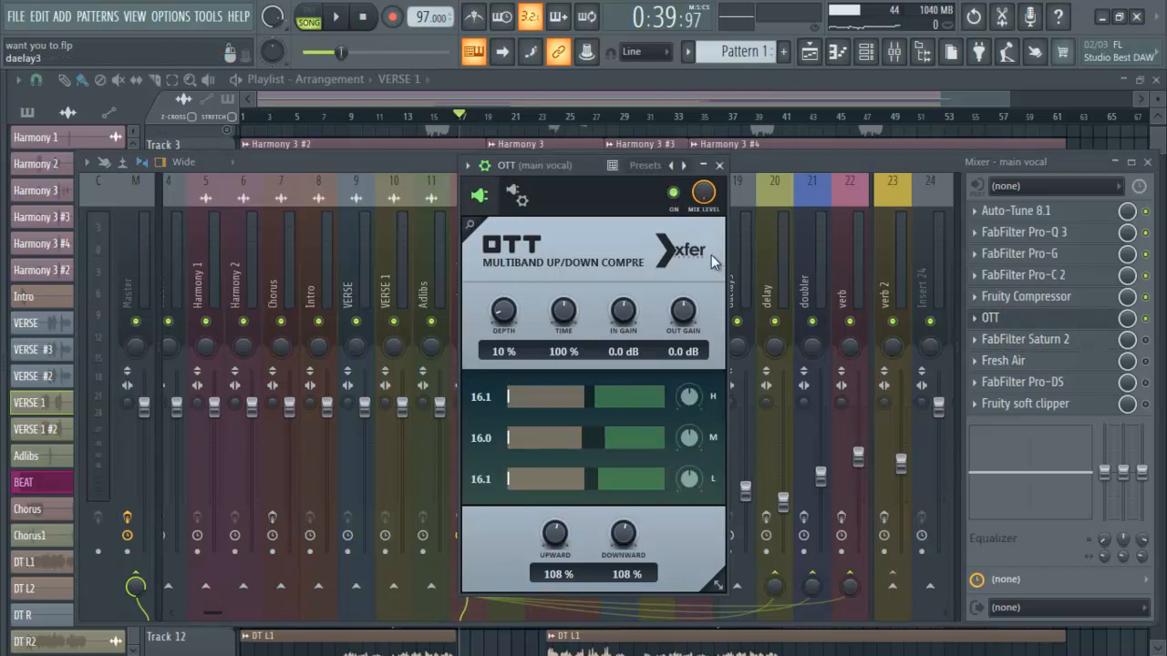
pyautogui.click(520, 202)
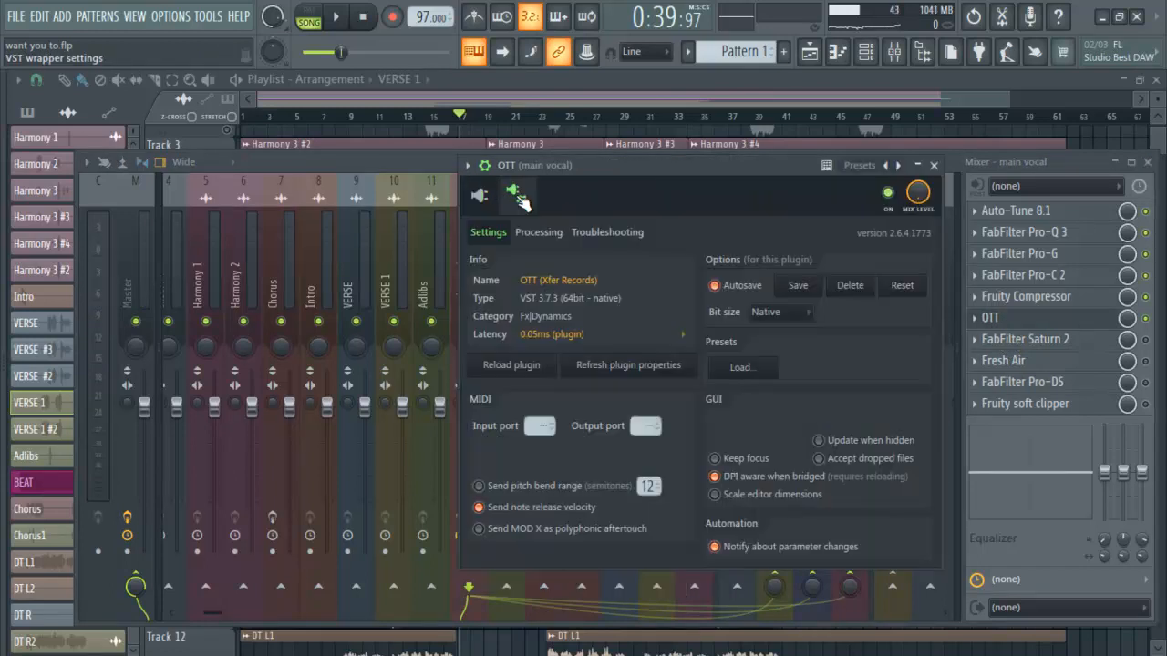
pyautogui.click(480, 196)
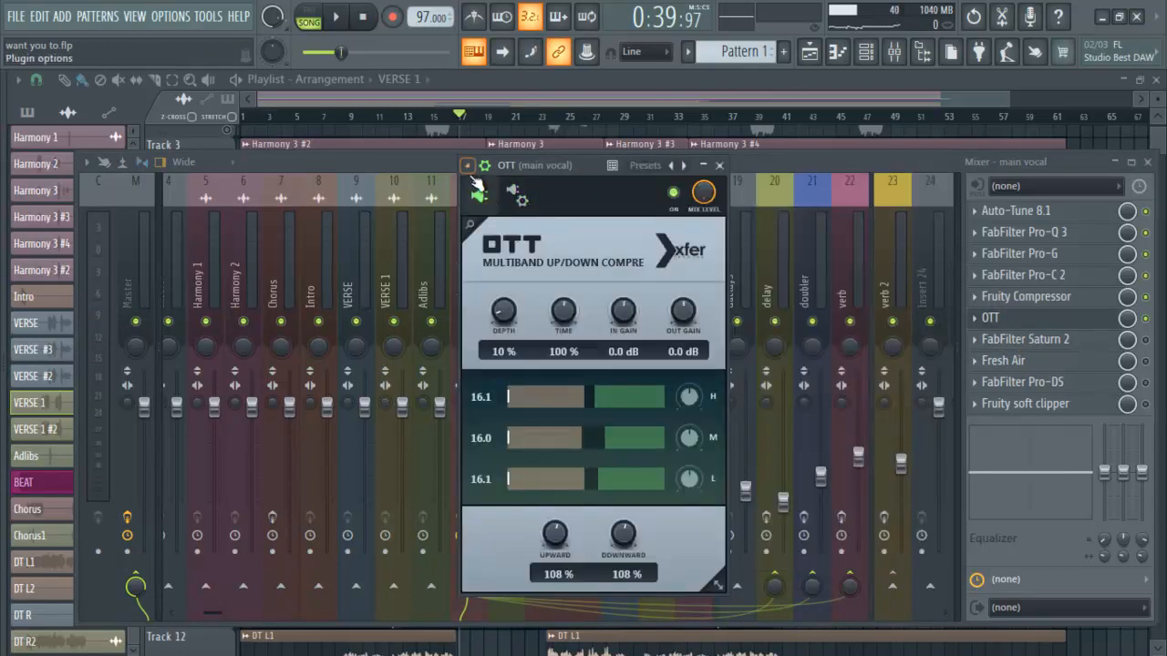
pyautogui.click(484, 165)
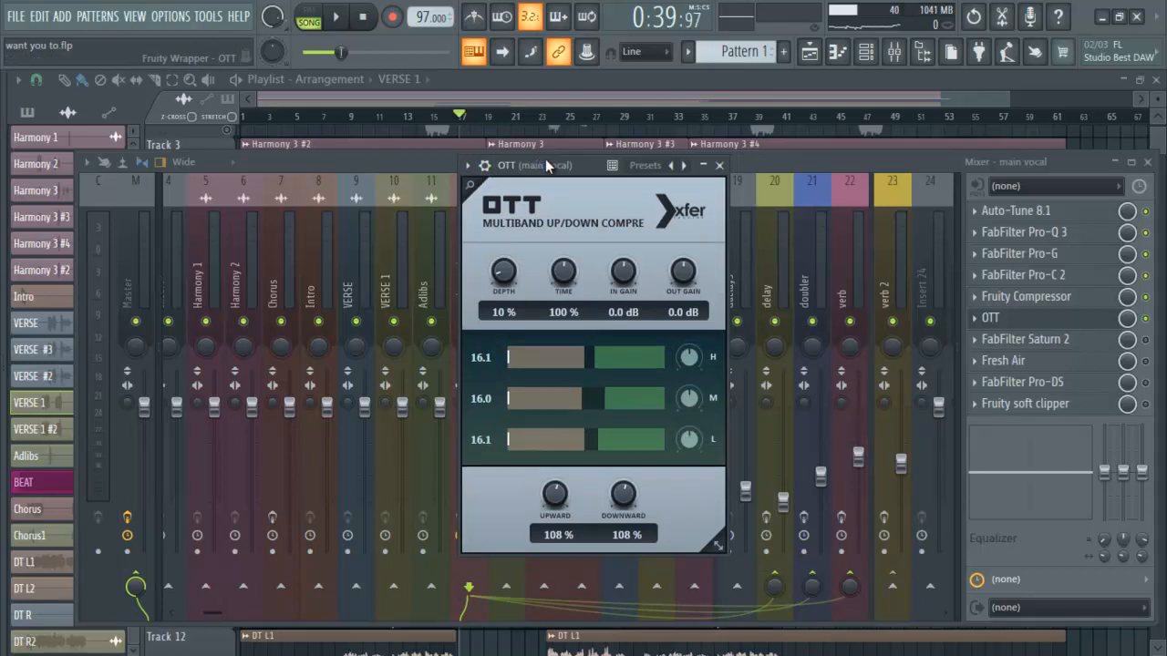
pyautogui.moveTo(546, 160); pyautogui.dragTo(541, 184)
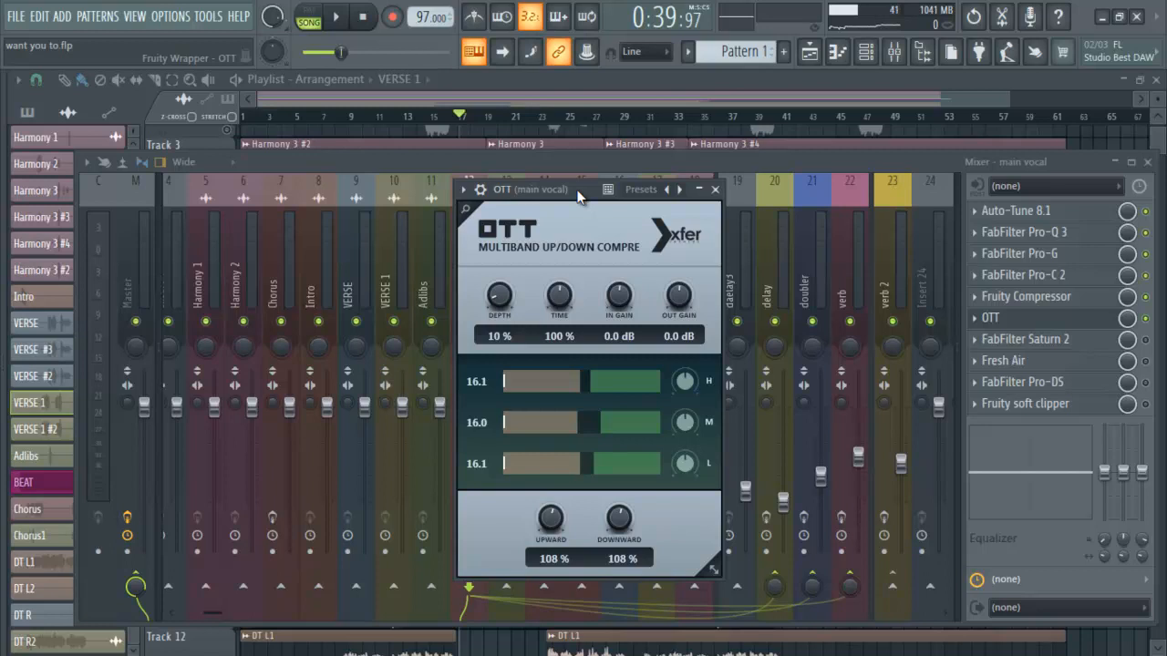
# - Audition the verse through OTT, trying depths of 58% and 100% before returning the depth to 10%
pyautogui.press('space')
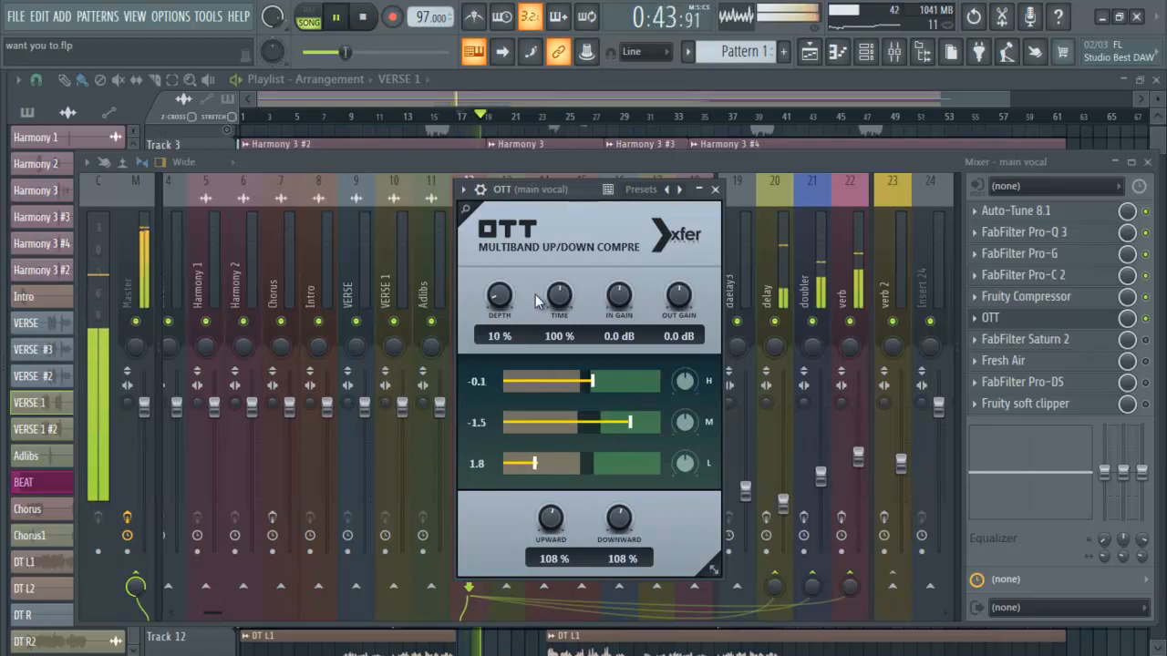
pyautogui.press('space')
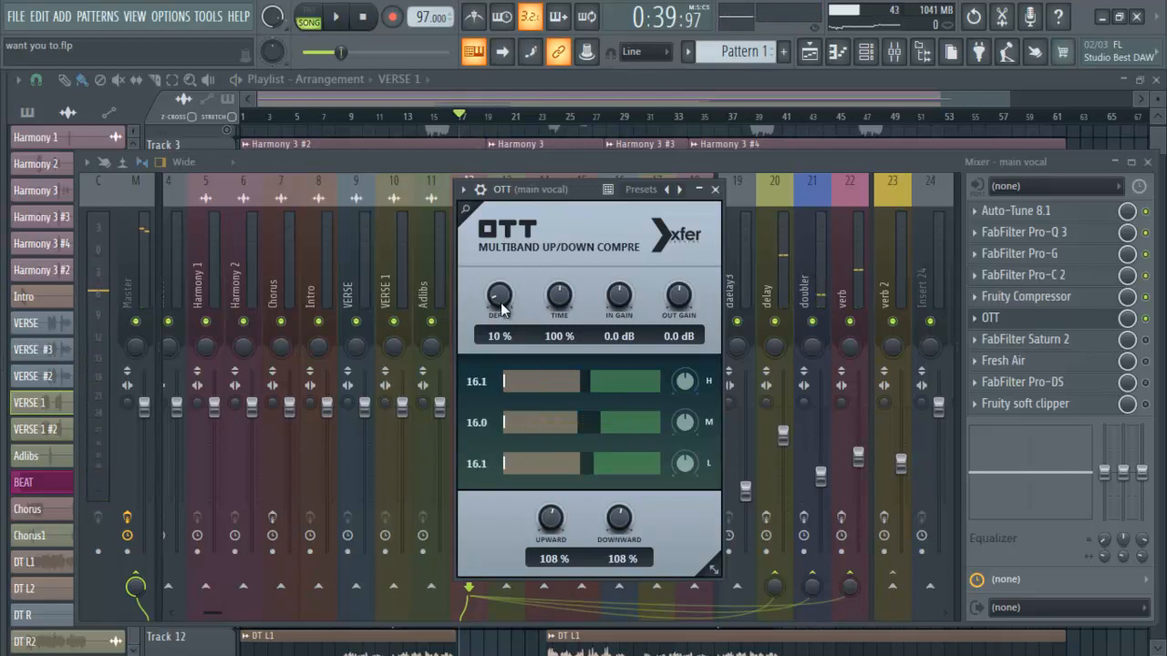
pyautogui.moveTo(501, 303); pyautogui.dragTo(505, 248)
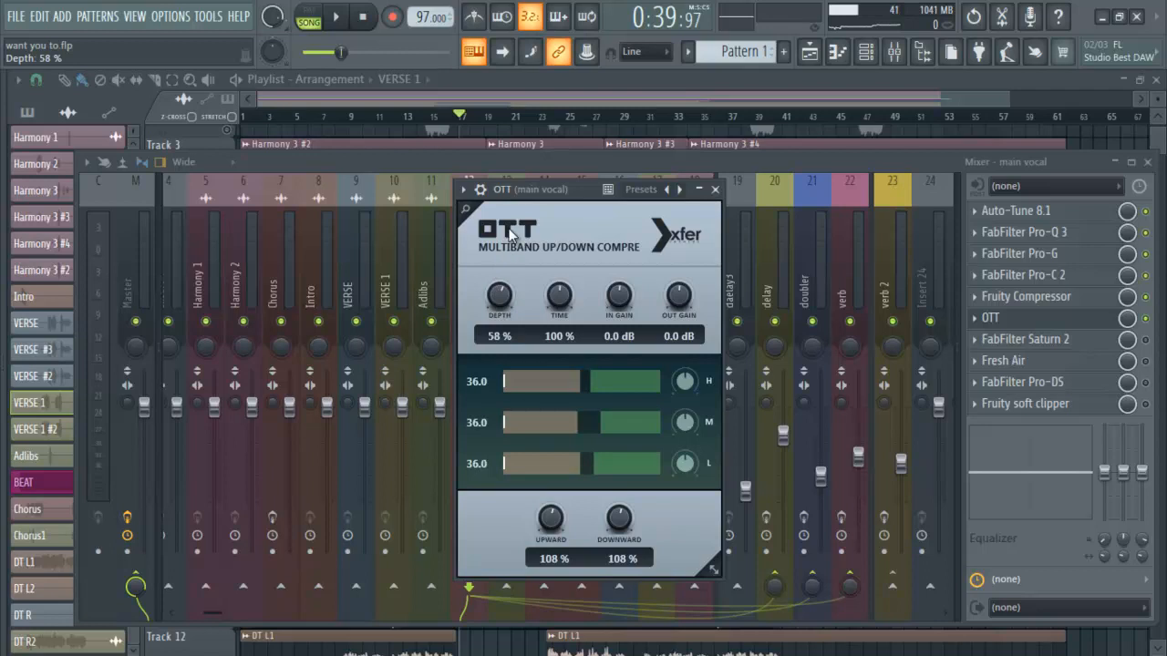
pyautogui.press('space')
pyautogui.moveTo(511, 235); pyautogui.dragTo(516, 136)
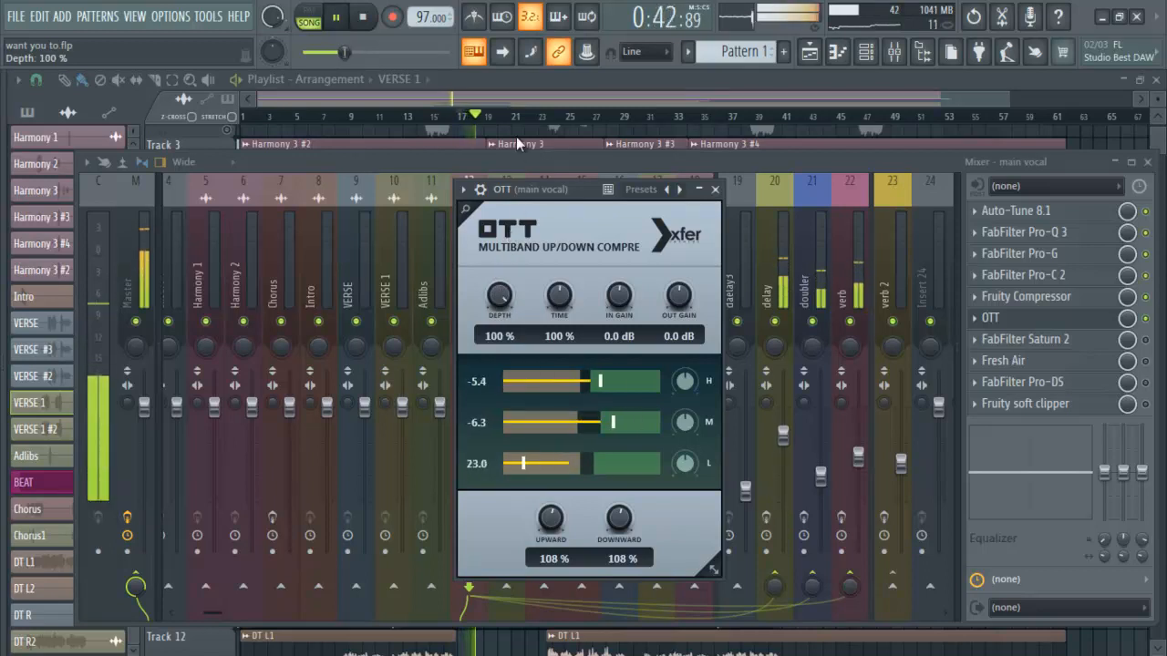
pyautogui.moveTo(516, 135); pyautogui.dragTo(503, 310)
# - Play the verse with OTT at 10% depth, stop playback and close the plugin
pyautogui.press('space')
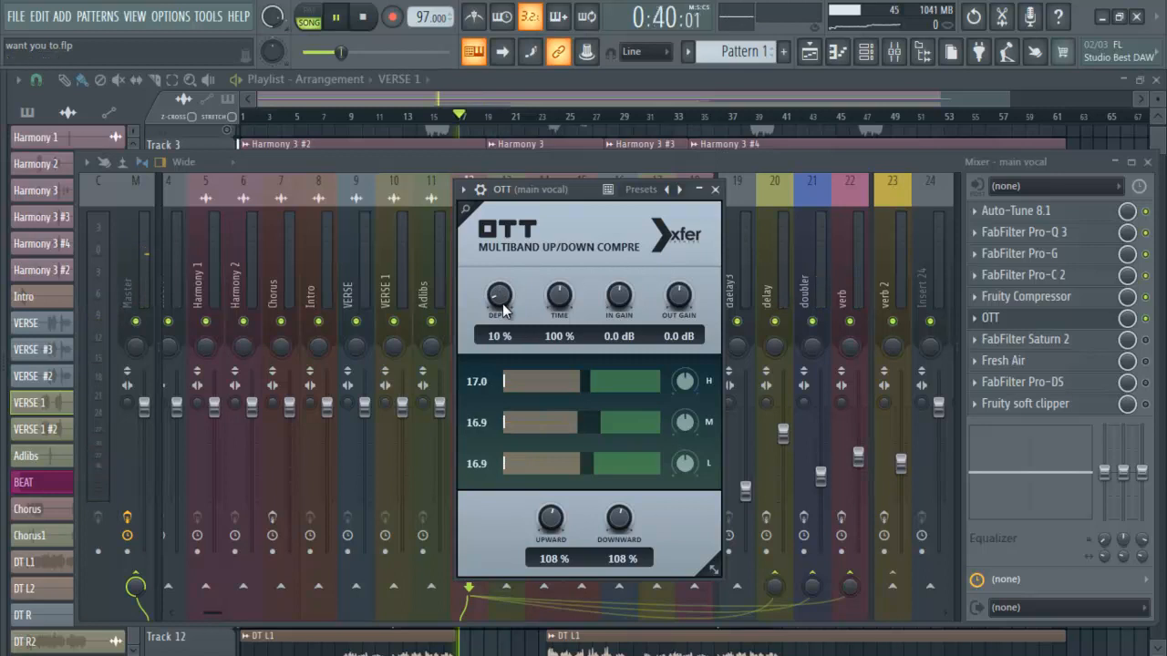
pyautogui.press('space')
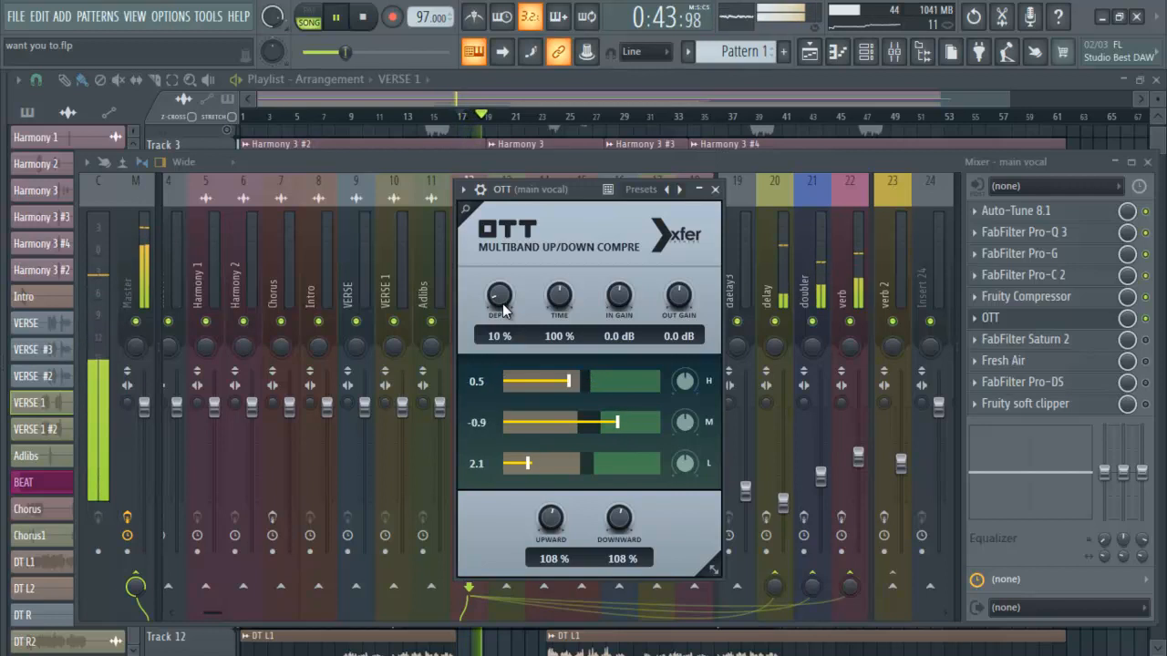
pyautogui.press('space')
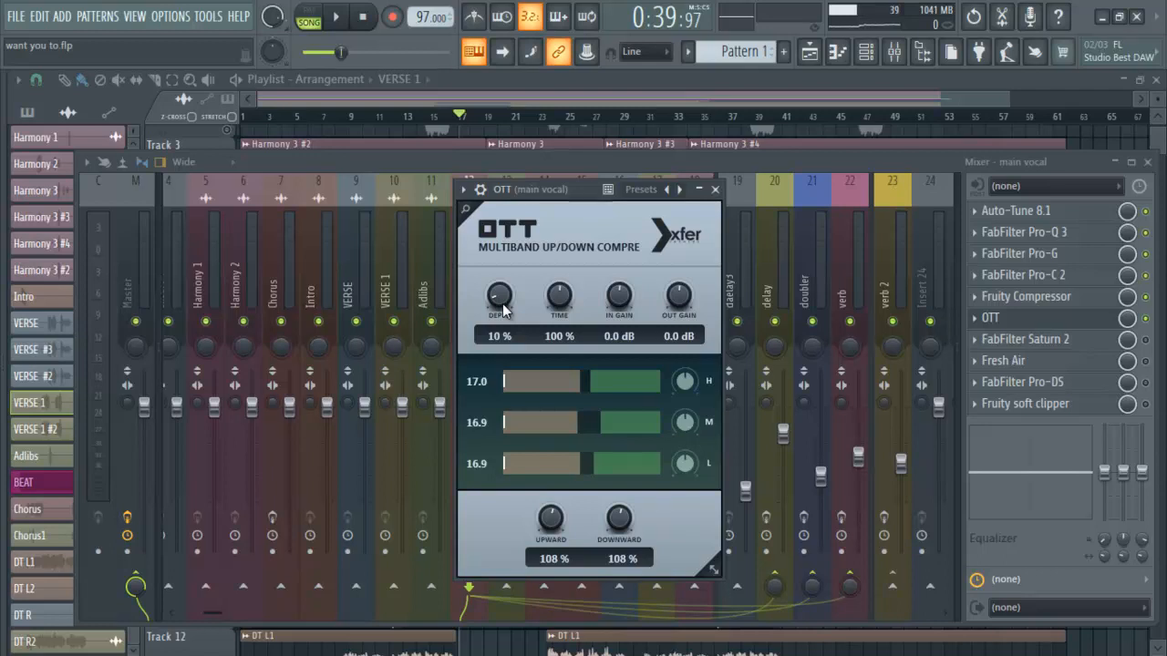
pyautogui.click(717, 190)
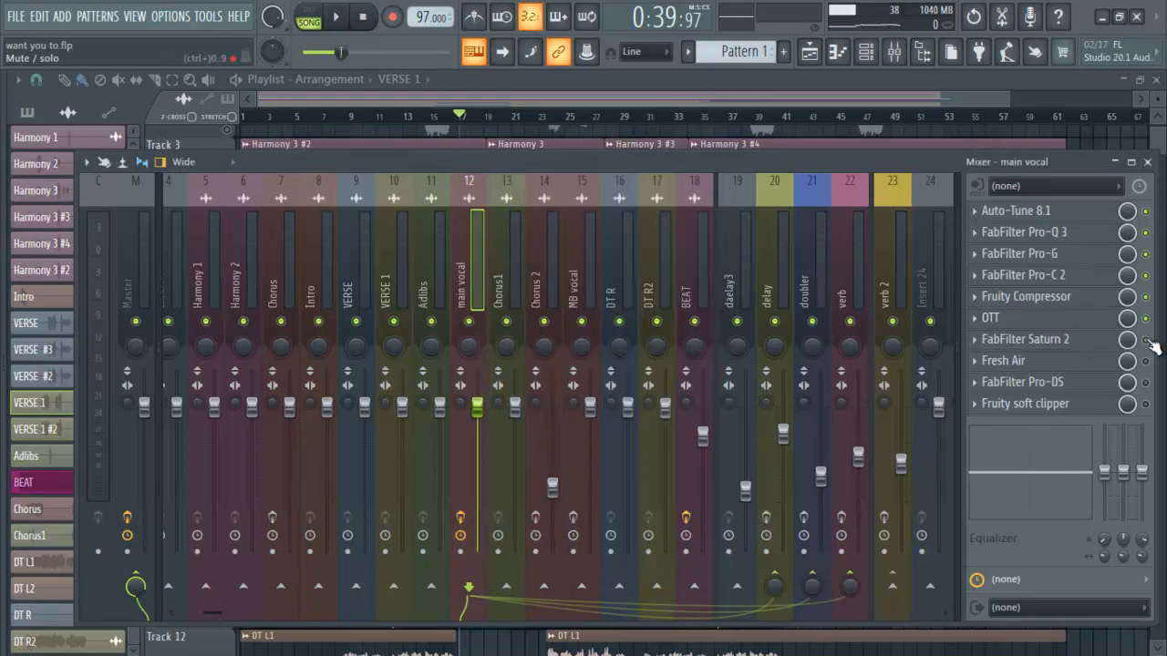
# - Enable FabFilter Saturn 2 on the main vocal track and open it to inspect its band style, drive and tone settings
pyautogui.click(1023, 342)
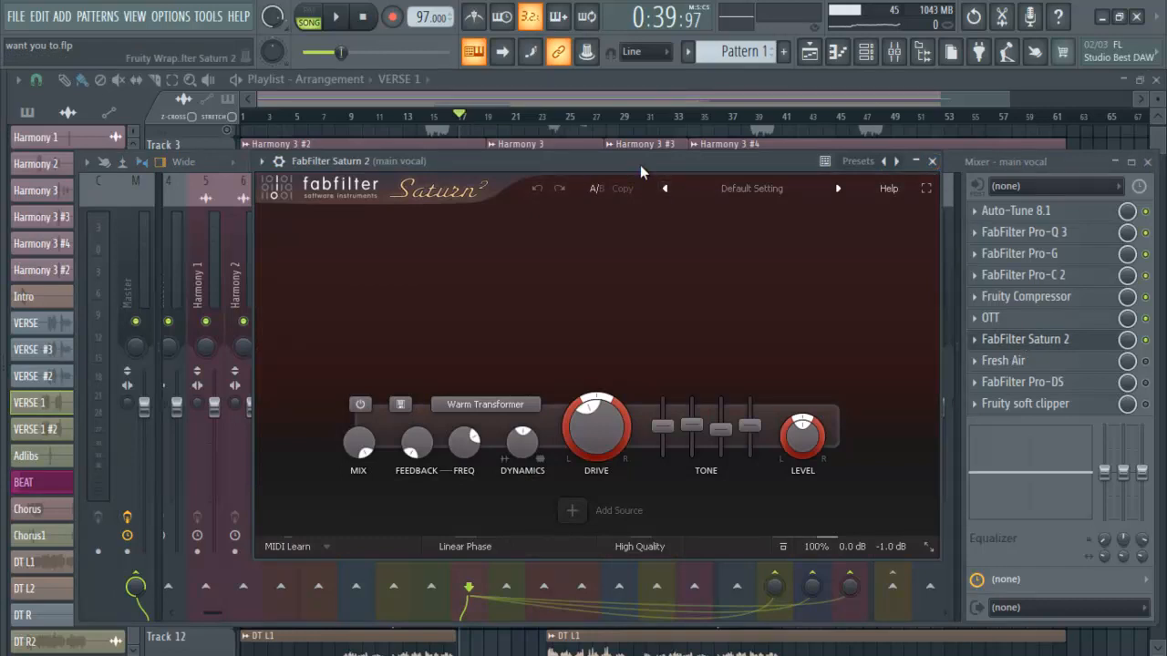
pyautogui.click(512, 412)
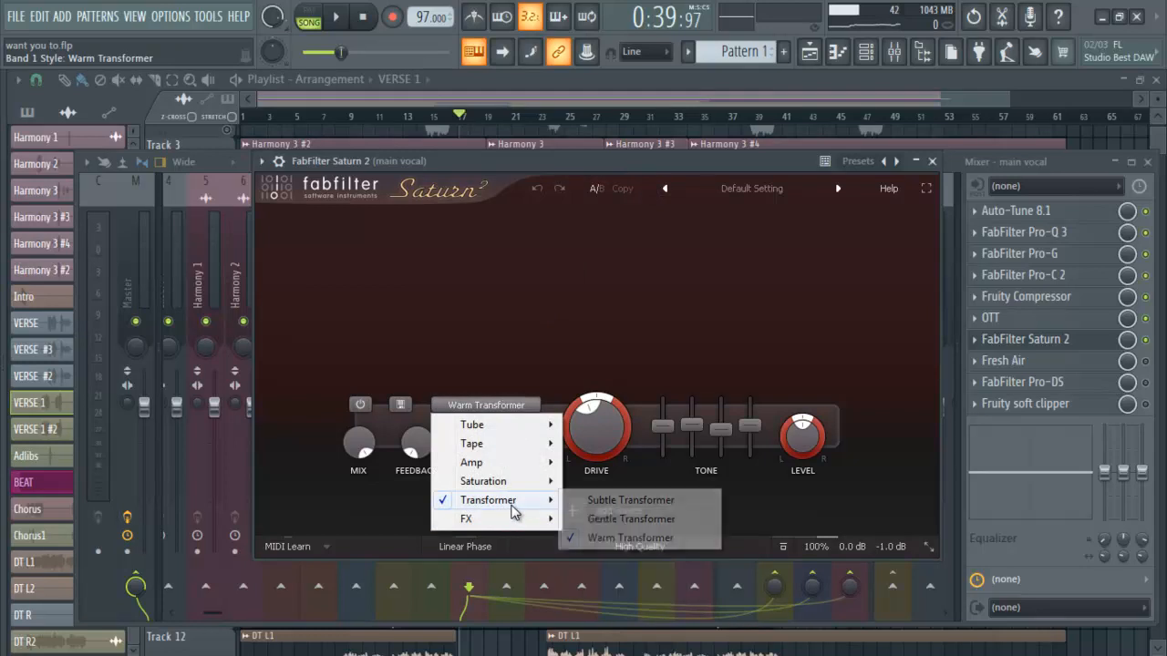
pyautogui.moveTo(537, 501)
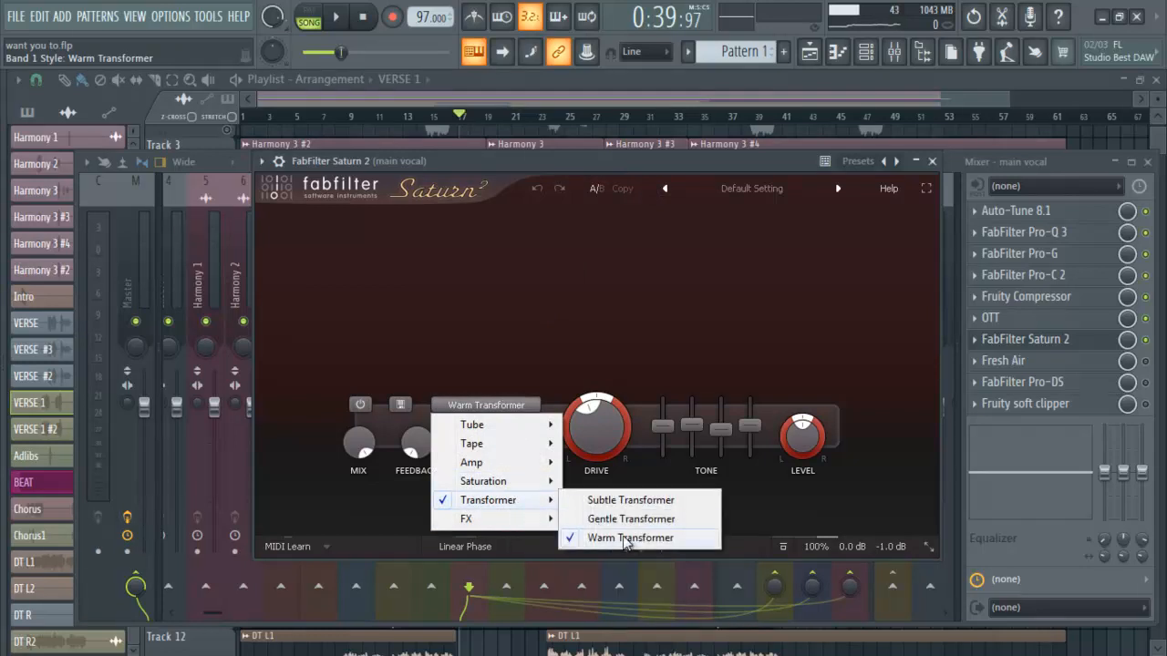
pyautogui.click(577, 165)
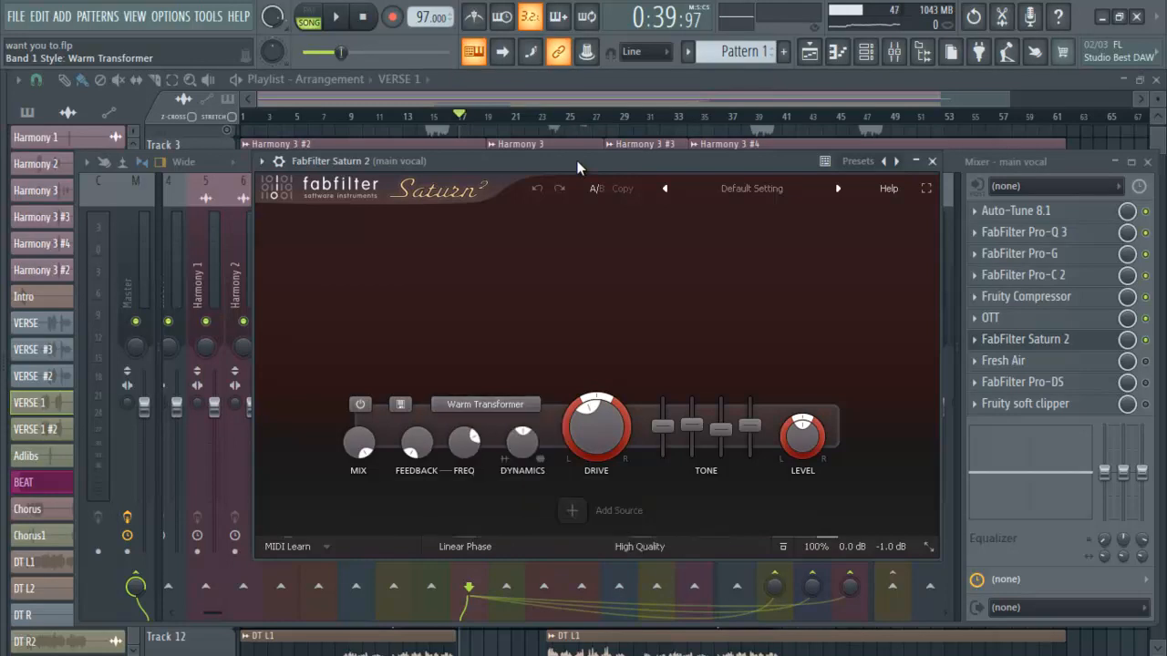
pyautogui.moveTo(598, 442)
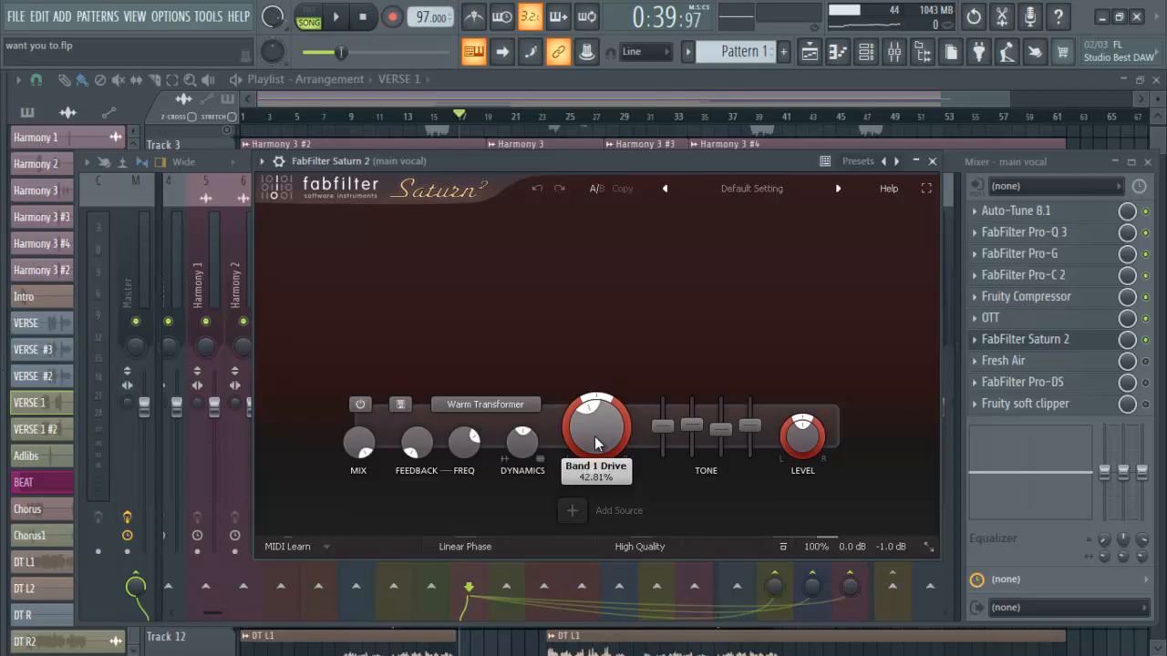
pyautogui.moveTo(755, 432)
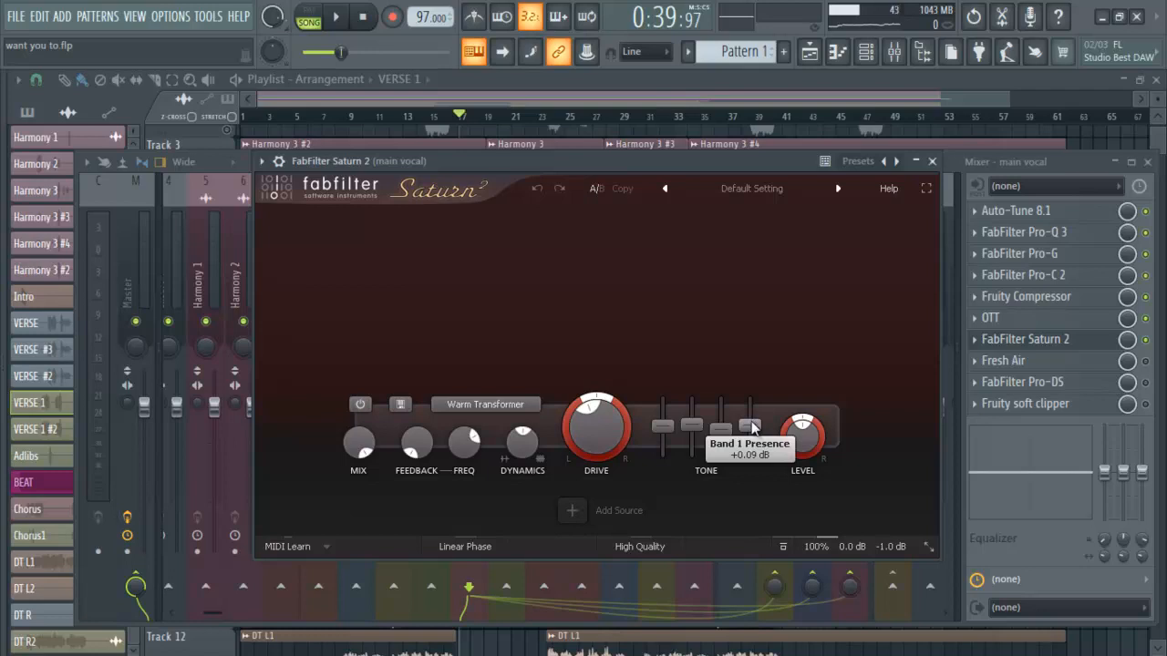
pyautogui.moveTo(719, 436)
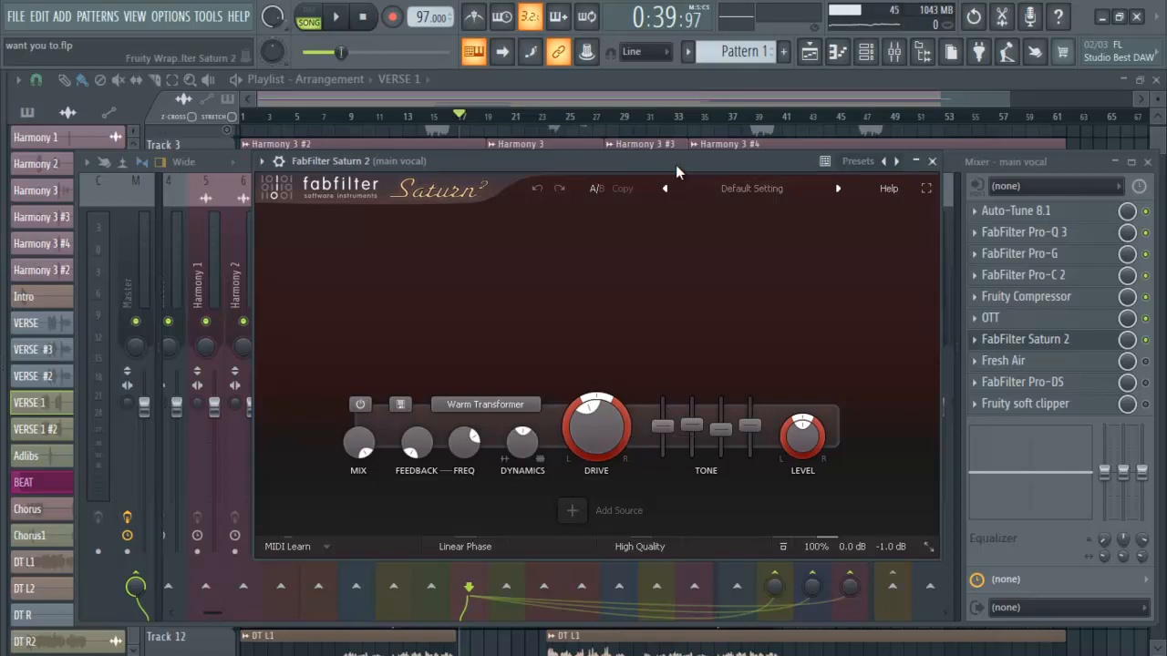
# - Play the verse through FabFilter Saturn 2, stop playback and close the plugin
pyautogui.press('space')
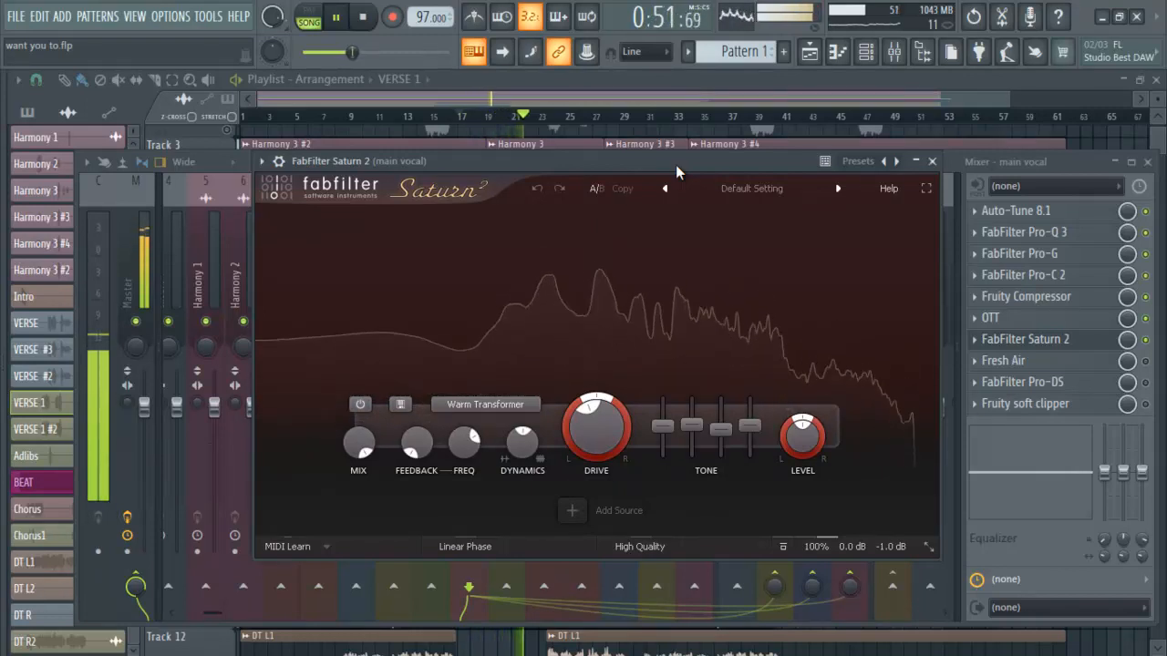
pyautogui.press('space')
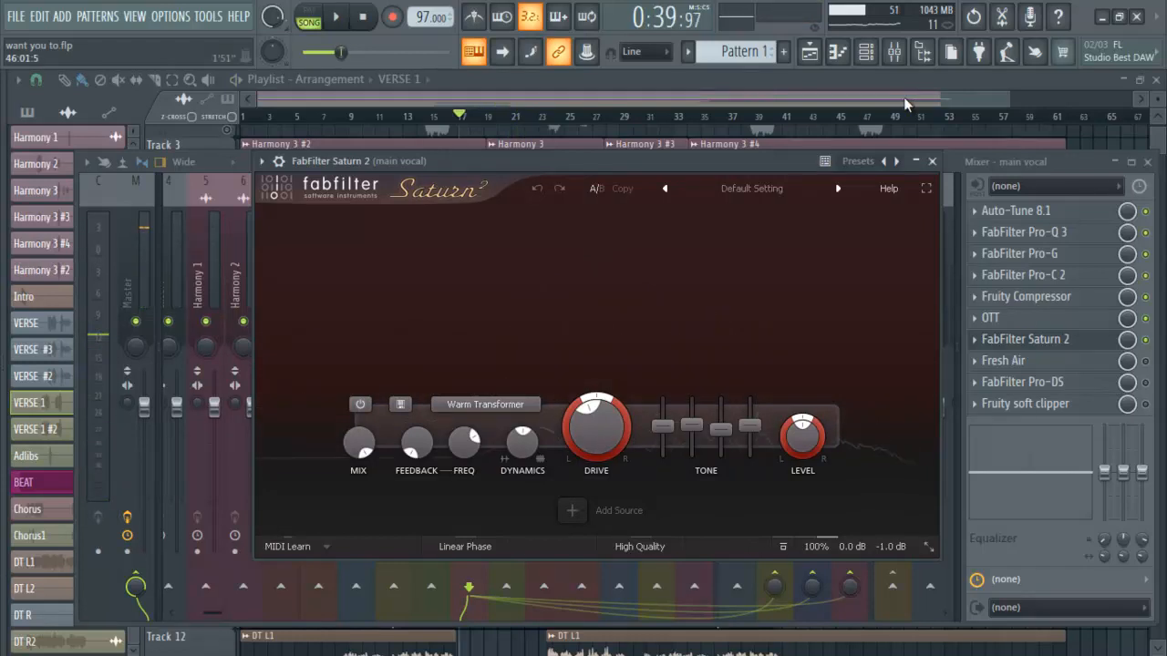
pyautogui.click(931, 160)
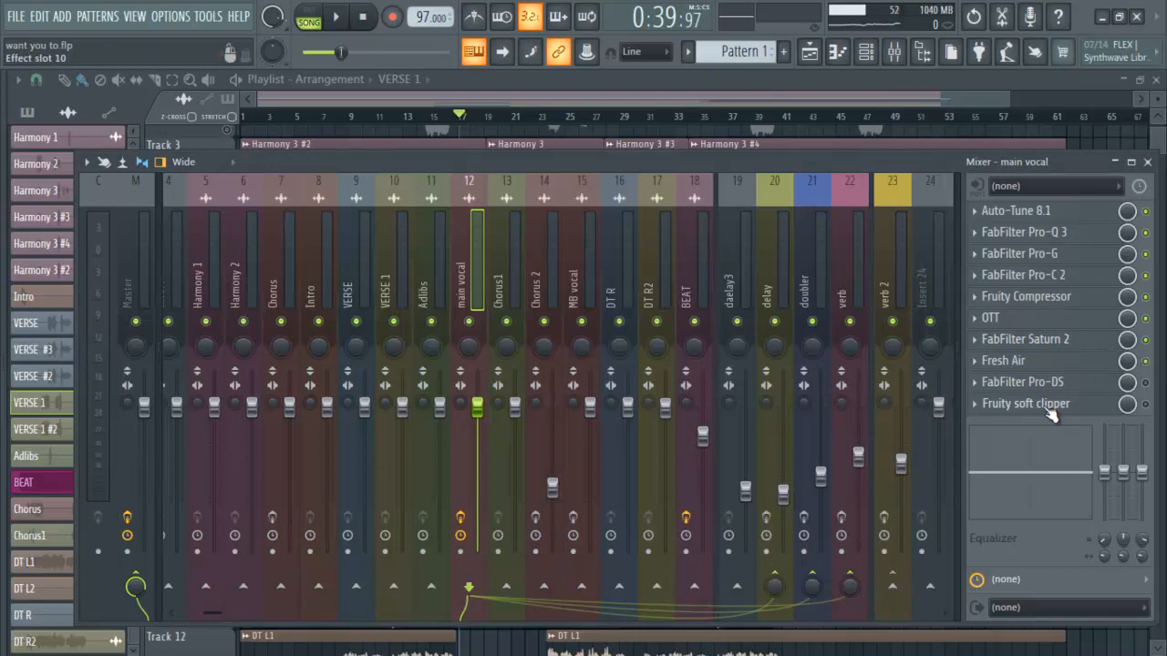
# - Enable Fresh Air on the main vocal track, audition the verse through it and close the plugin
pyautogui.click(1030, 362)
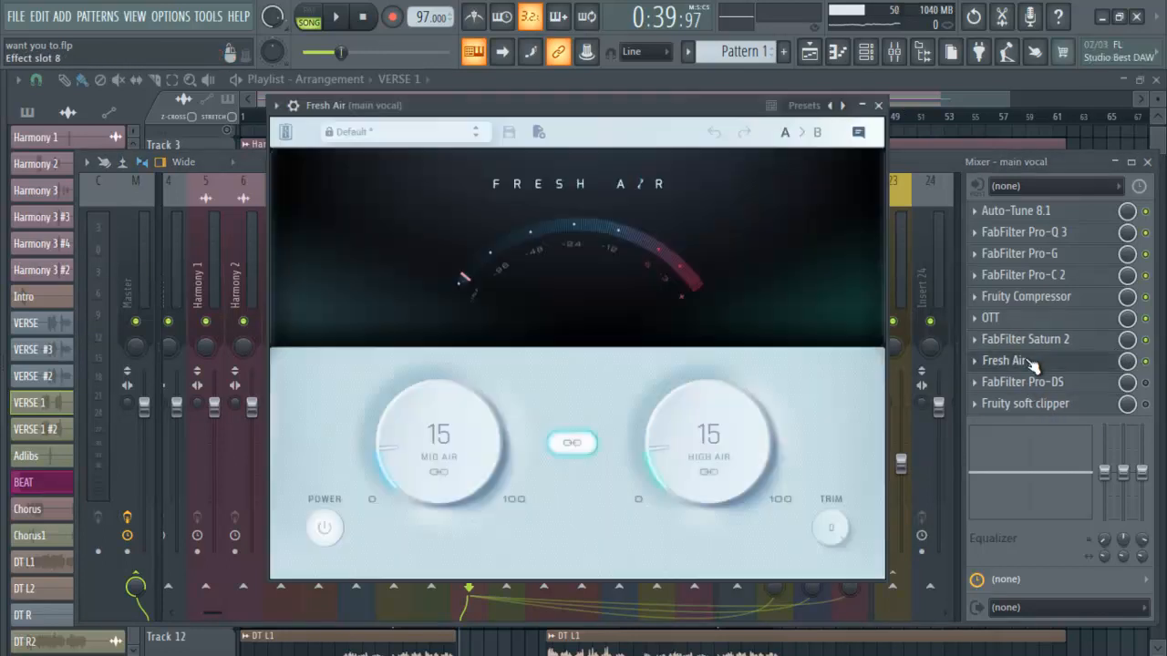
pyautogui.moveTo(696, 216)
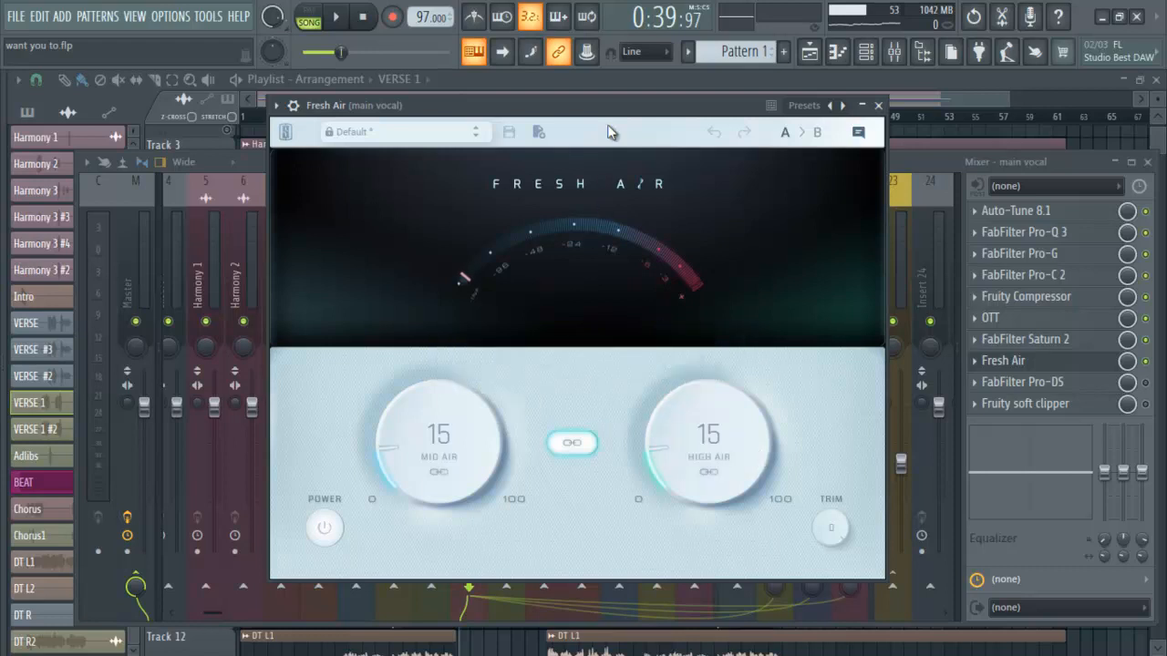
pyautogui.press('space')
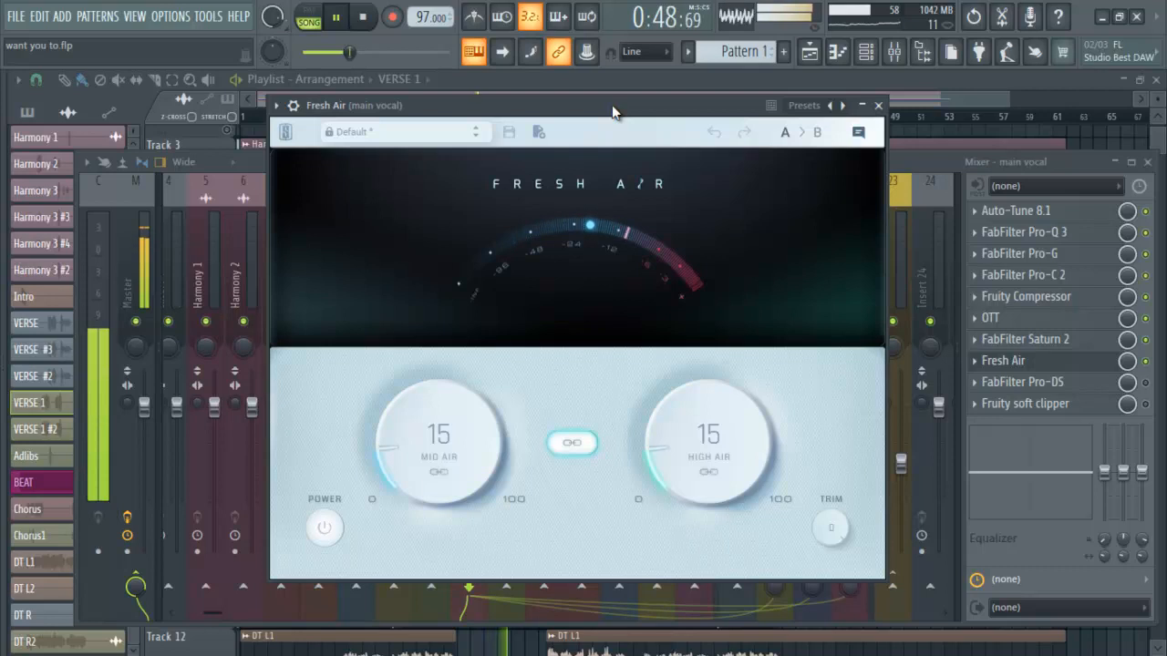
pyautogui.press('space')
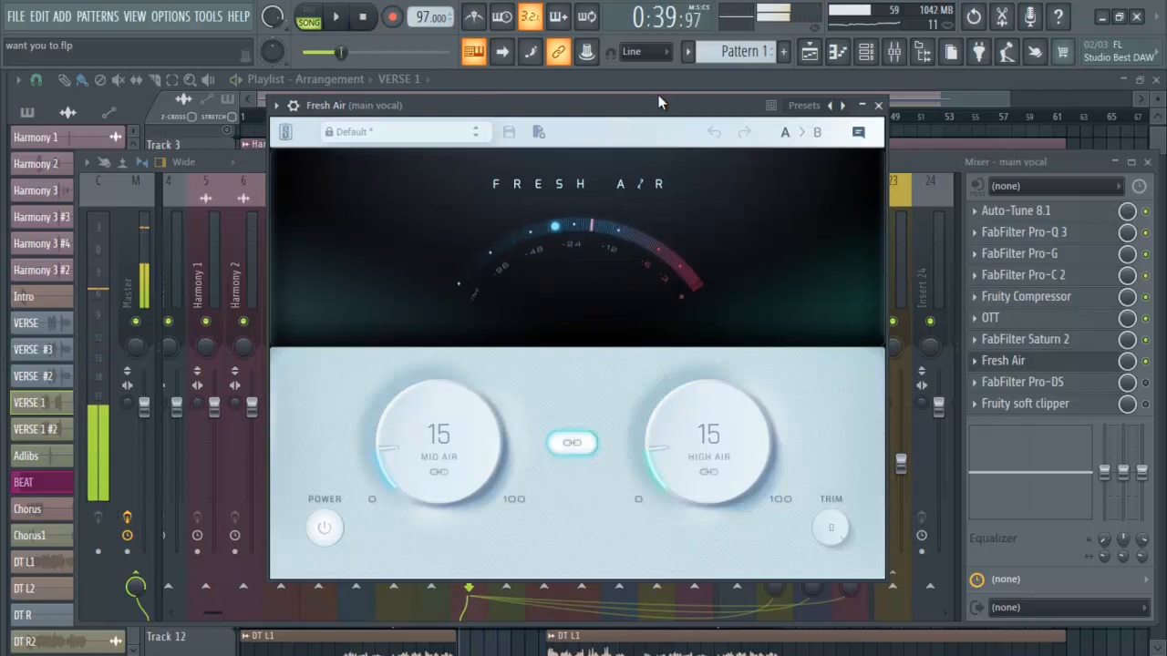
pyautogui.click(878, 106)
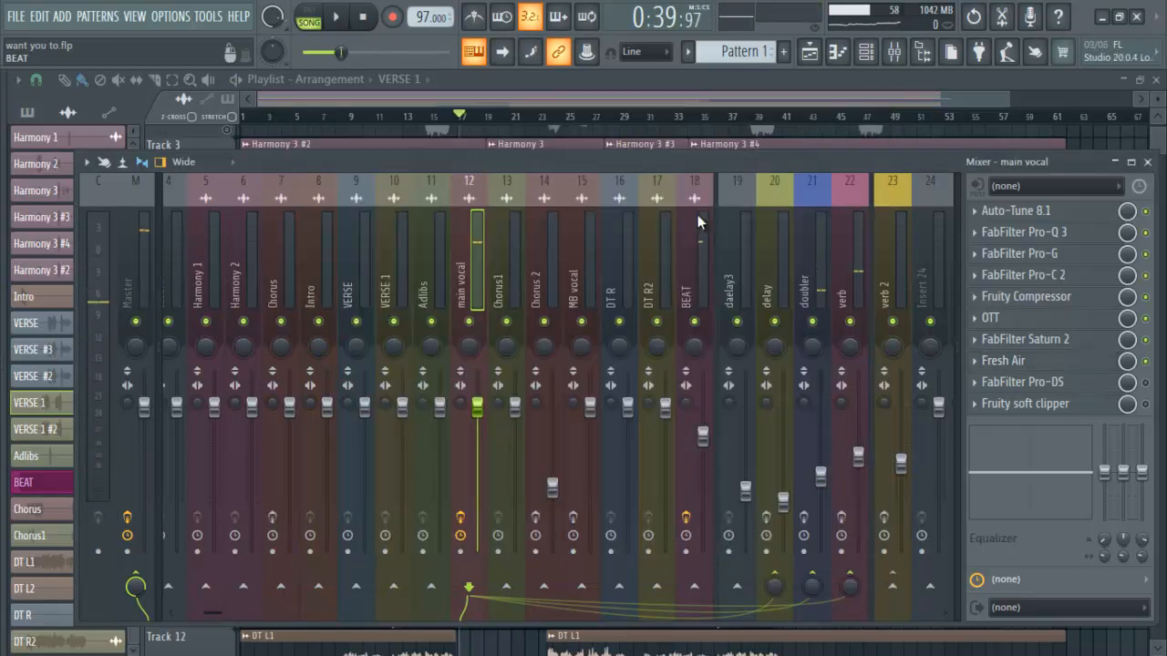
# - Reopen Fresh Air on the main vocal track for another short listen to the verse, then close it
pyautogui.click(1024, 358)
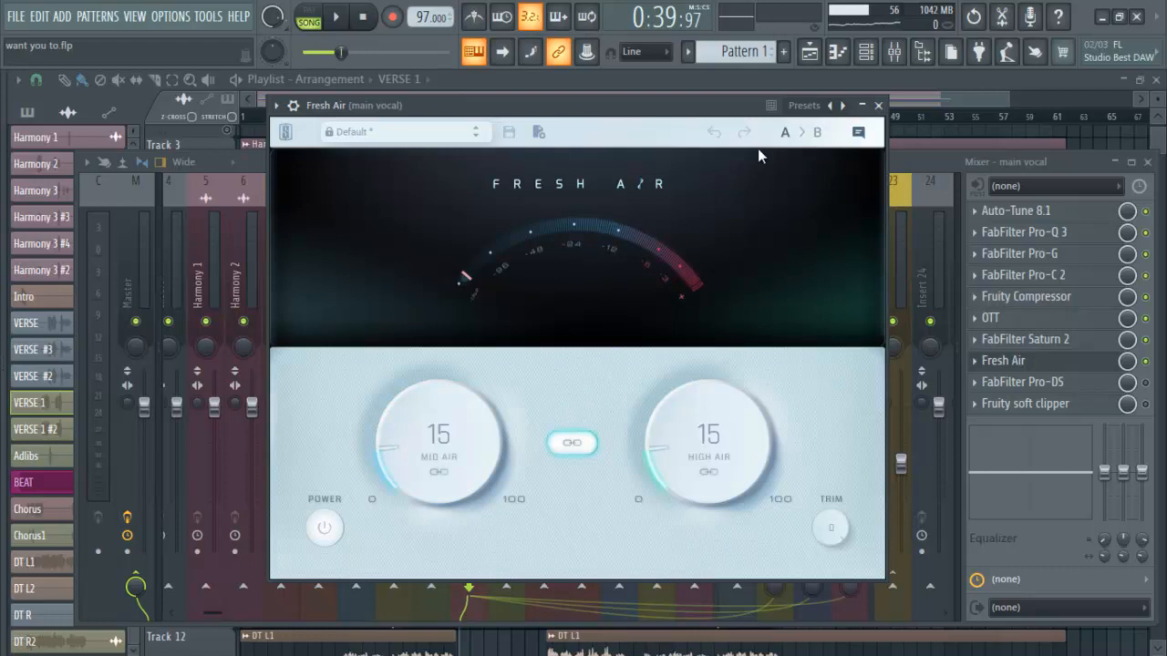
pyautogui.press('space')
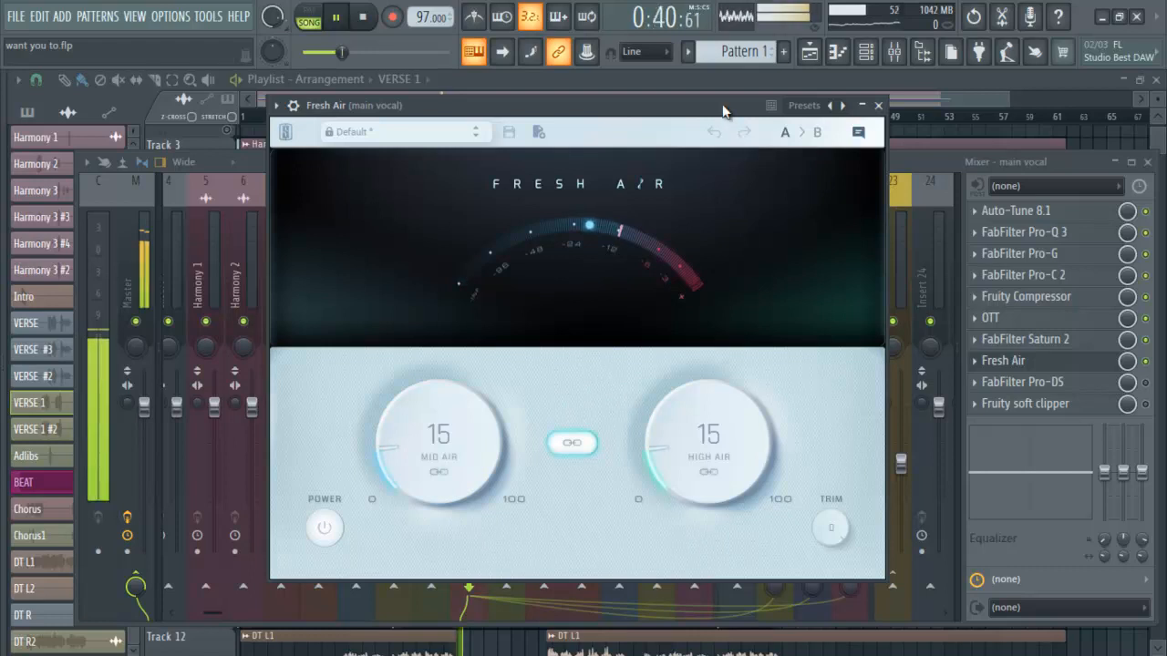
pyautogui.press('space')
pyautogui.click(878, 106)
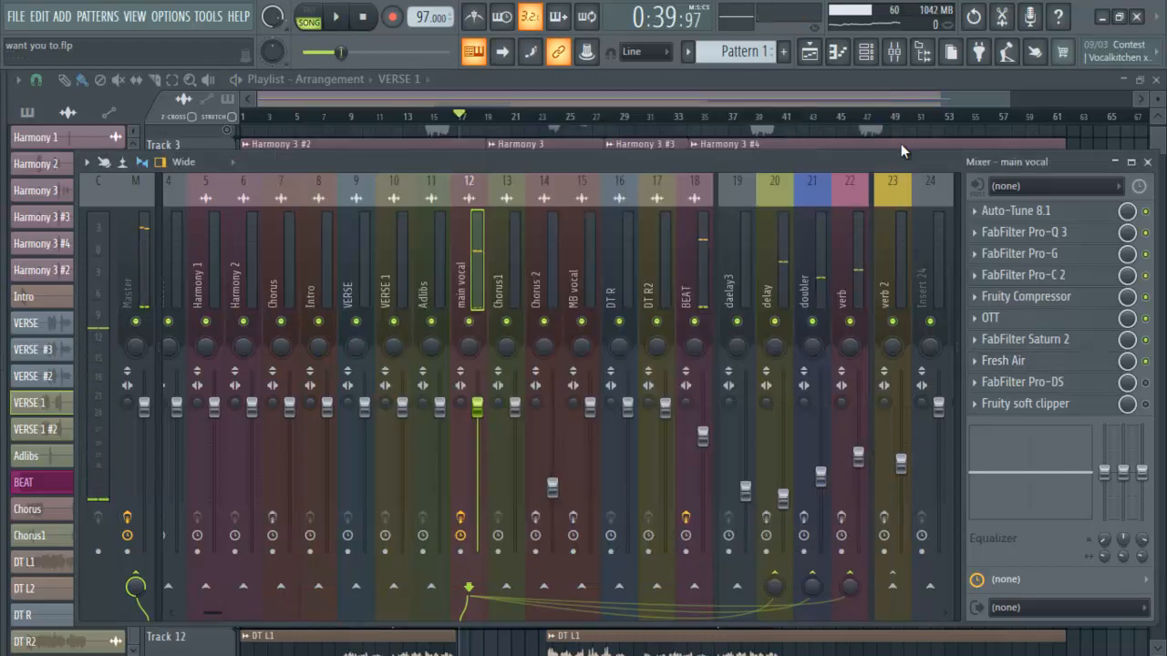
# - Enable FabFilter Pro-DS on the main vocal track, move its window slightly up and inspect the threshold and range settings
pyautogui.click(1074, 388)
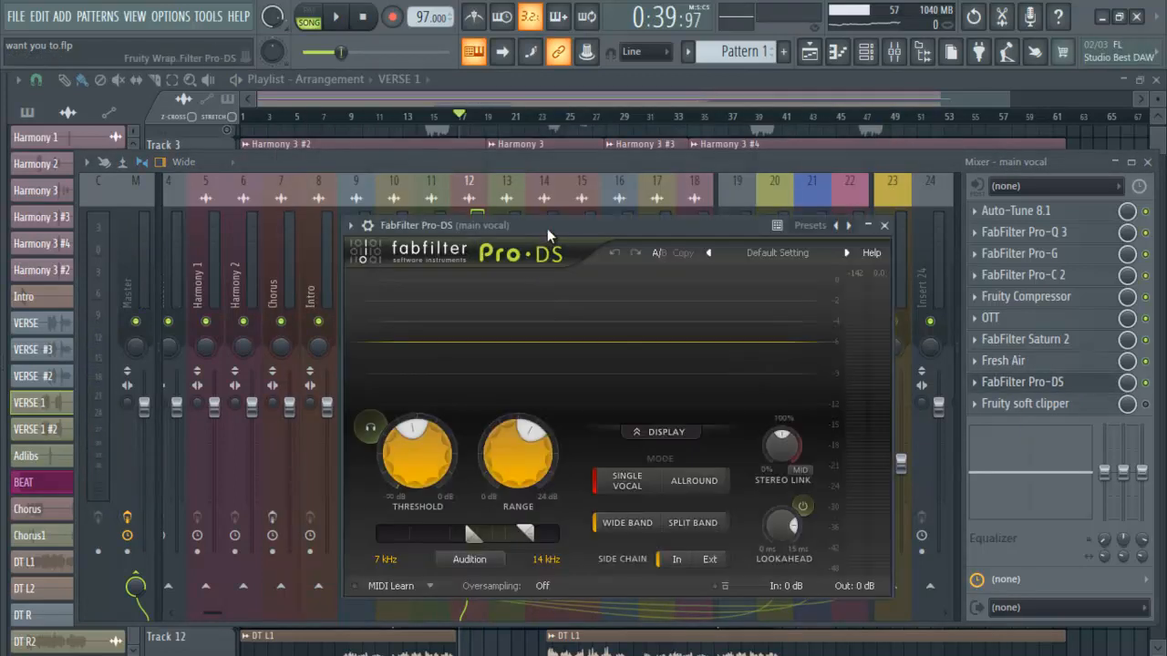
pyautogui.moveTo(547, 227); pyautogui.dragTo(526, 173)
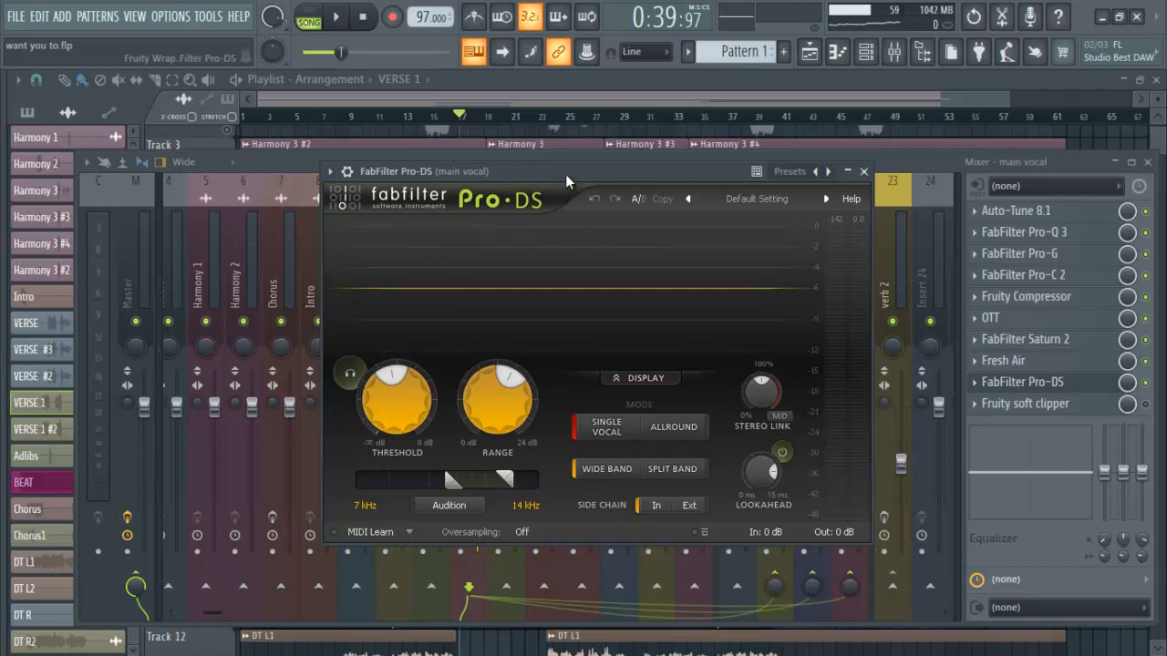
pyautogui.moveTo(565, 171); pyautogui.dragTo(557, 164)
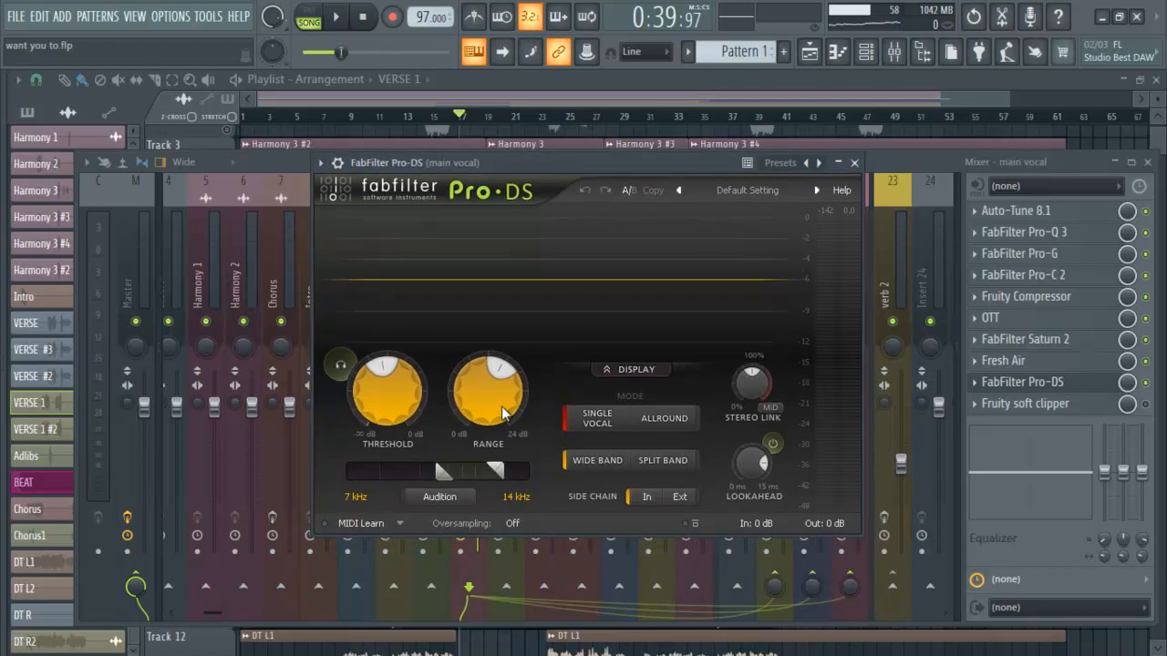
pyautogui.moveTo(387, 391)
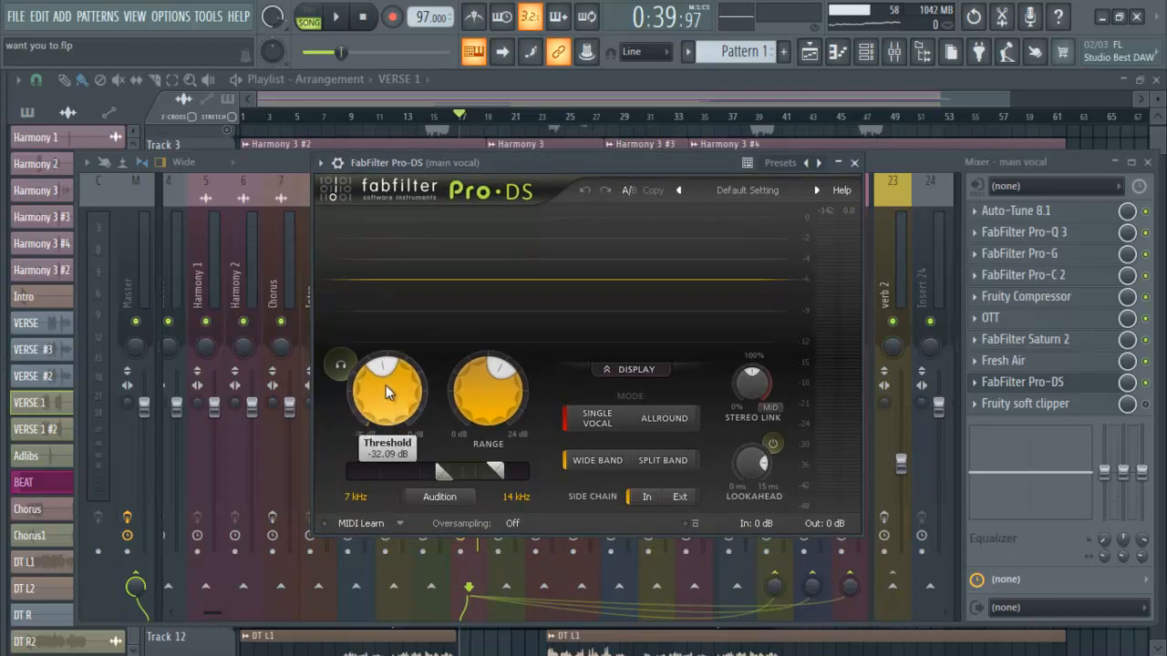
pyautogui.moveTo(484, 397)
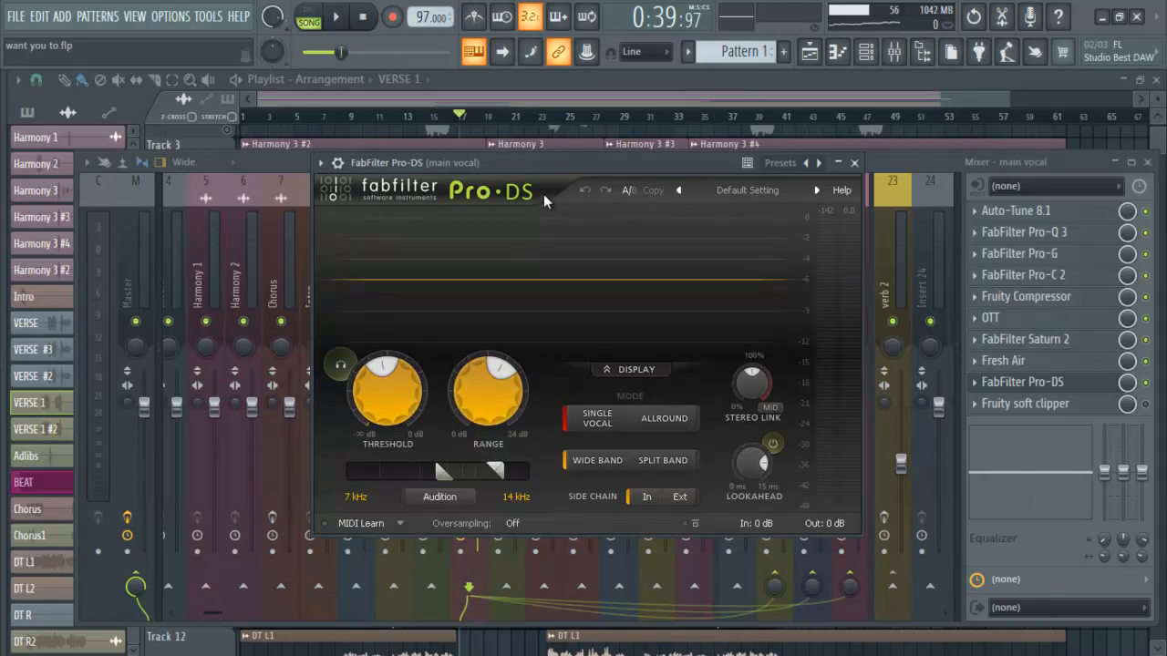
# - Audition the verse through FabFilter Pro-DS, close the plugin and stop playback
pyautogui.press('space')
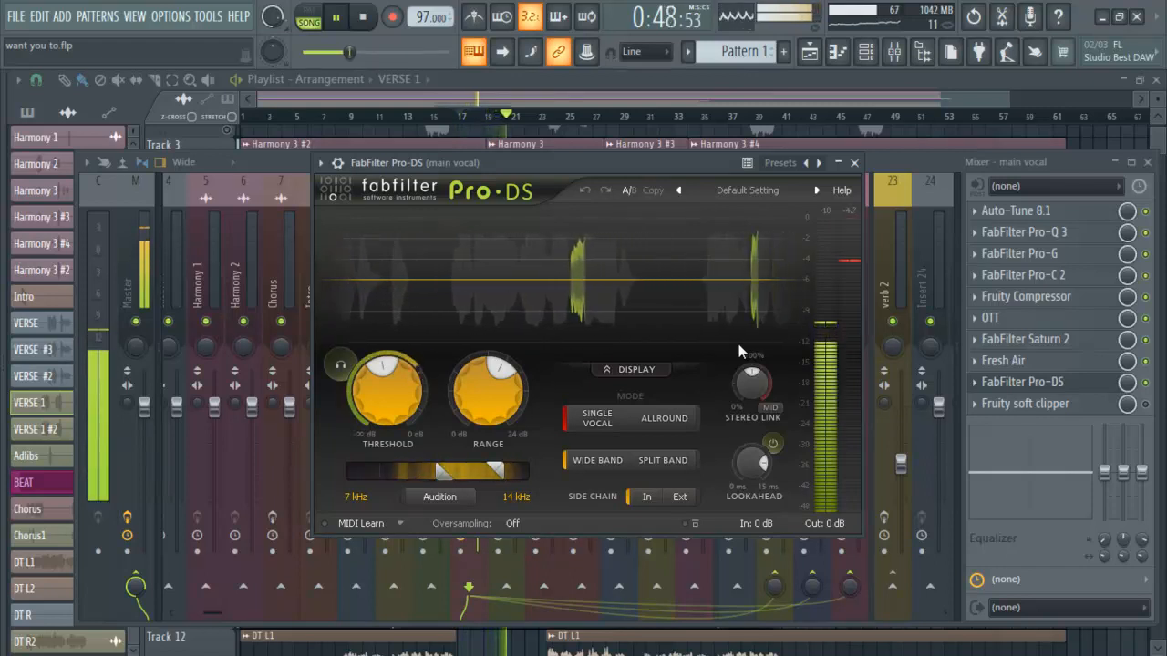
pyautogui.click(854, 163)
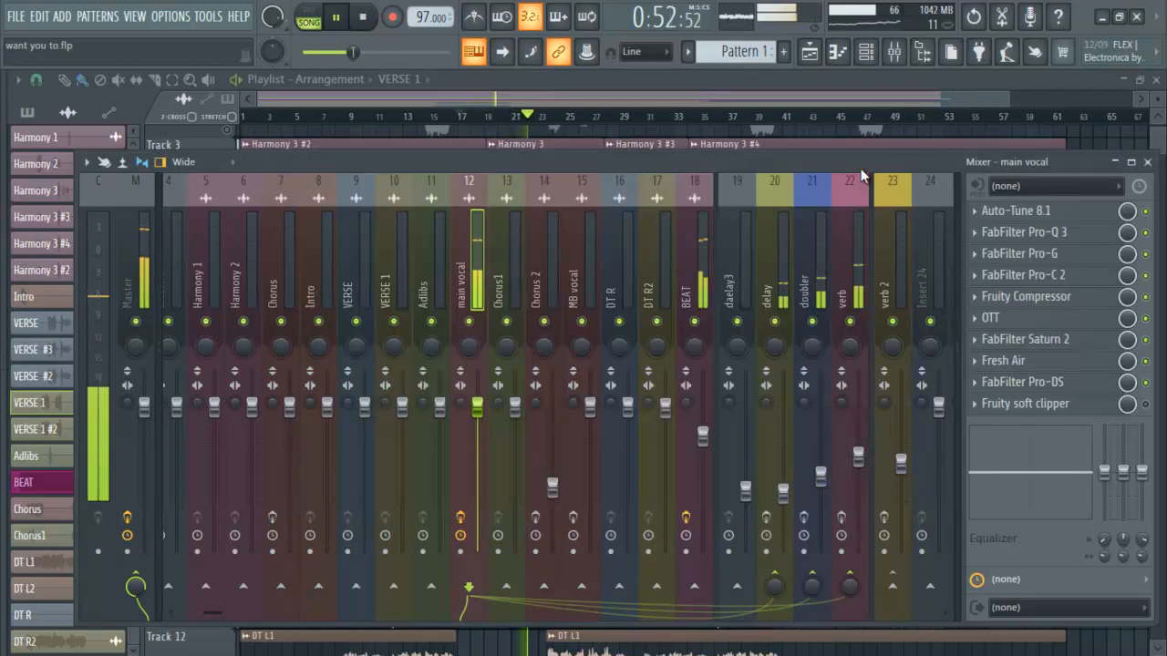
pyautogui.press('space')
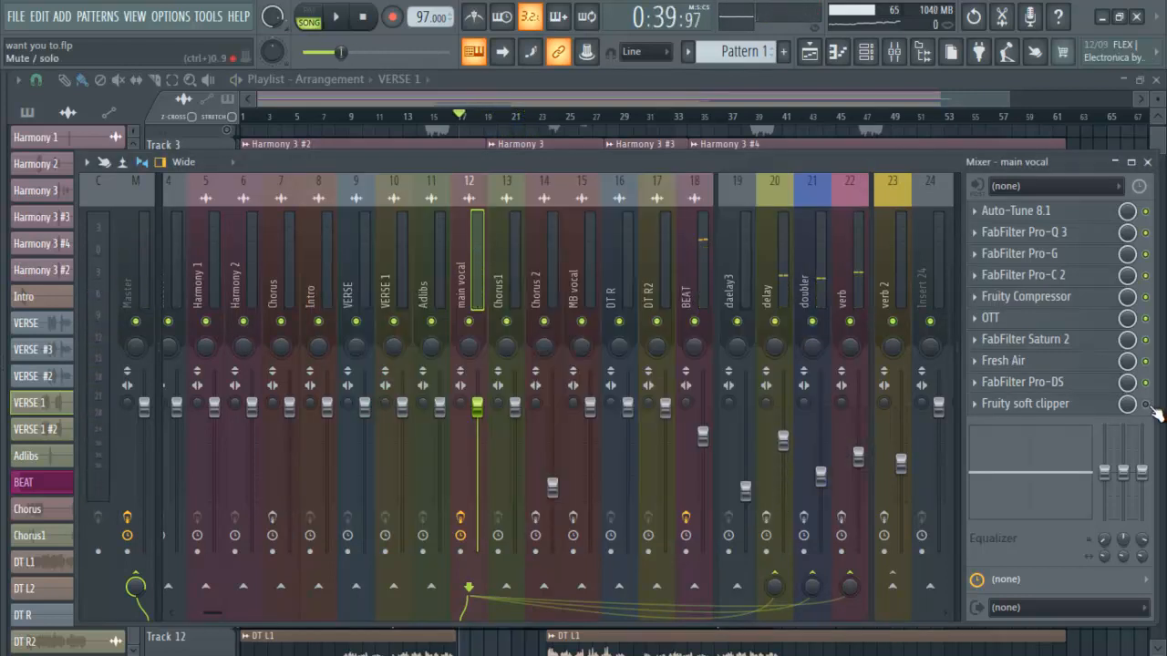
# - Enable Fruity soft clipper on the main vocal track, audition the verse through it and close the plugin
pyautogui.click(1072, 407)
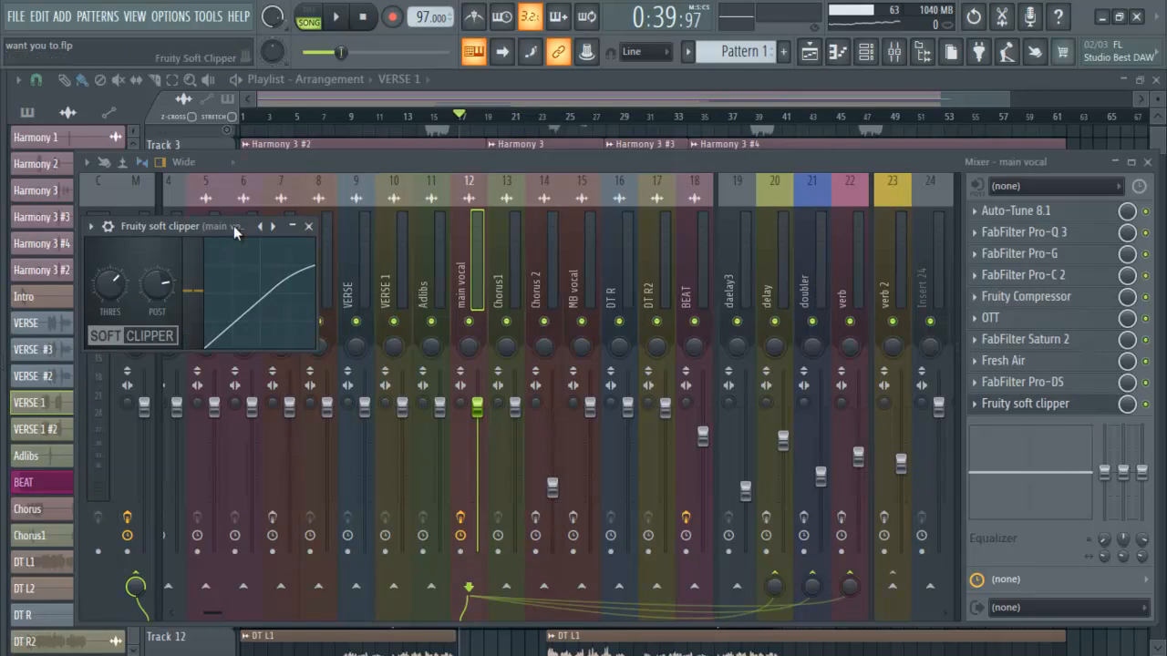
pyautogui.moveTo(233, 225); pyautogui.dragTo(651, 258)
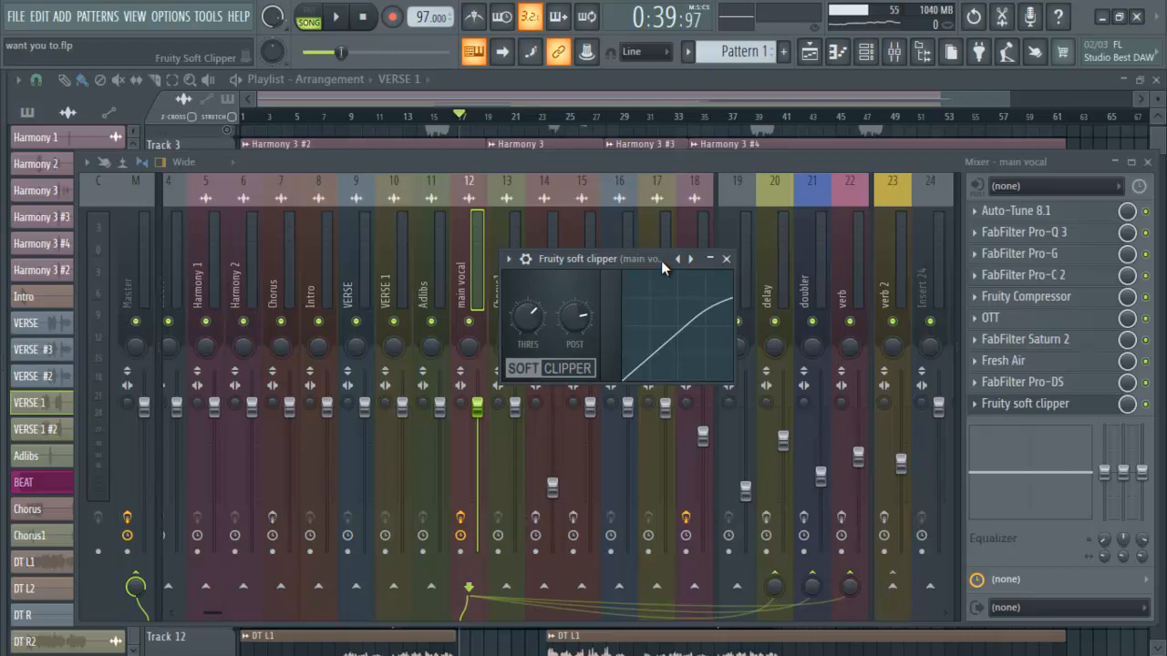
pyautogui.press('space')
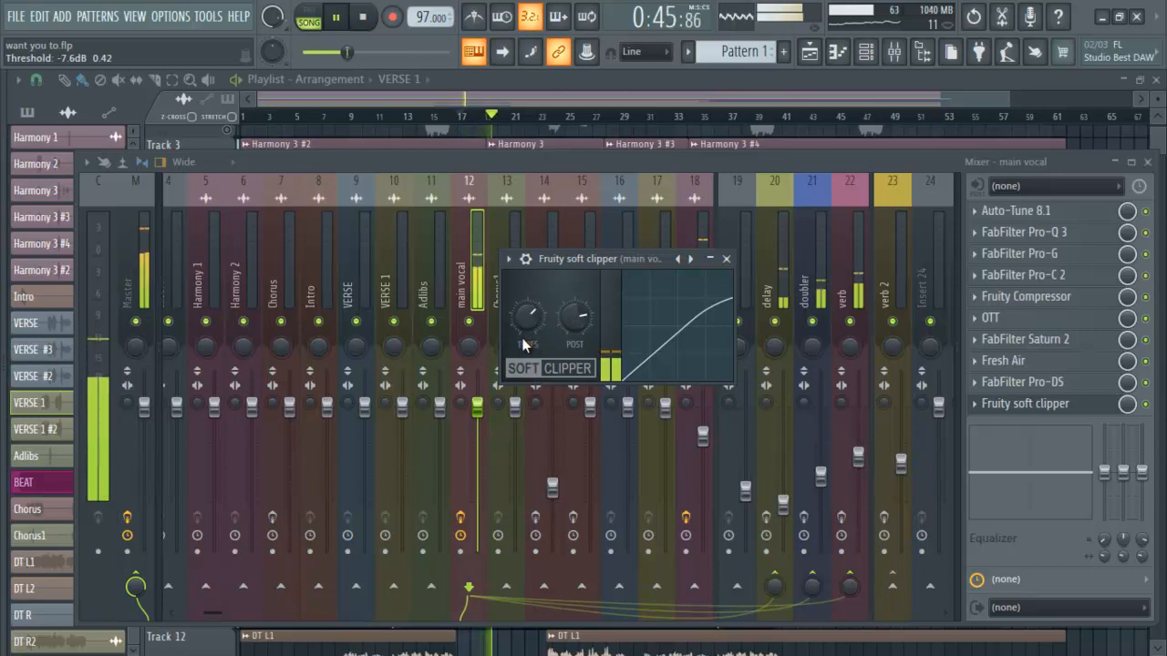
pyautogui.press('space')
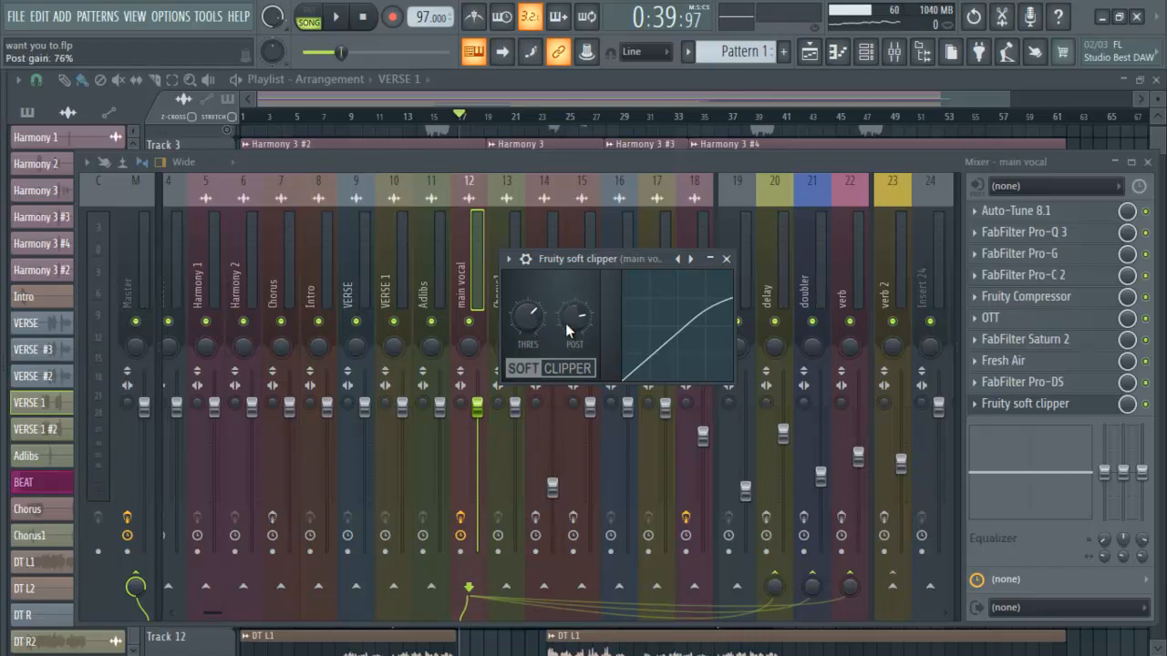
pyautogui.click(727, 260)
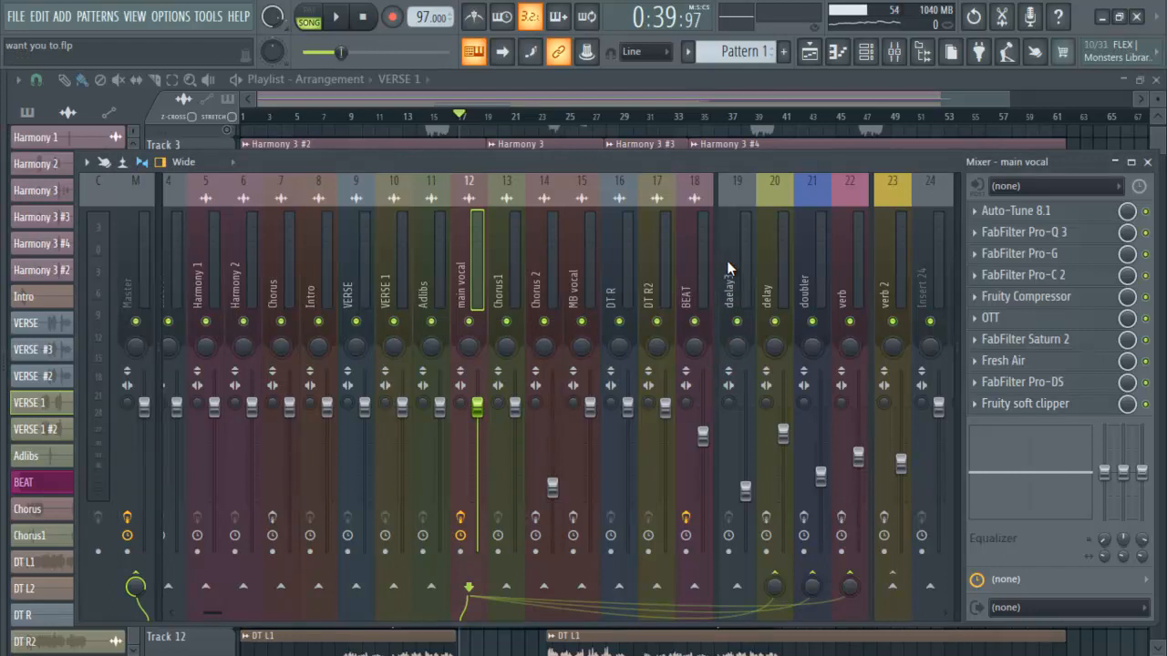
# - Bring the playlist to the front and play the verse through the complete main vocal chain, then stop playback
pyautogui.click(769, 80)
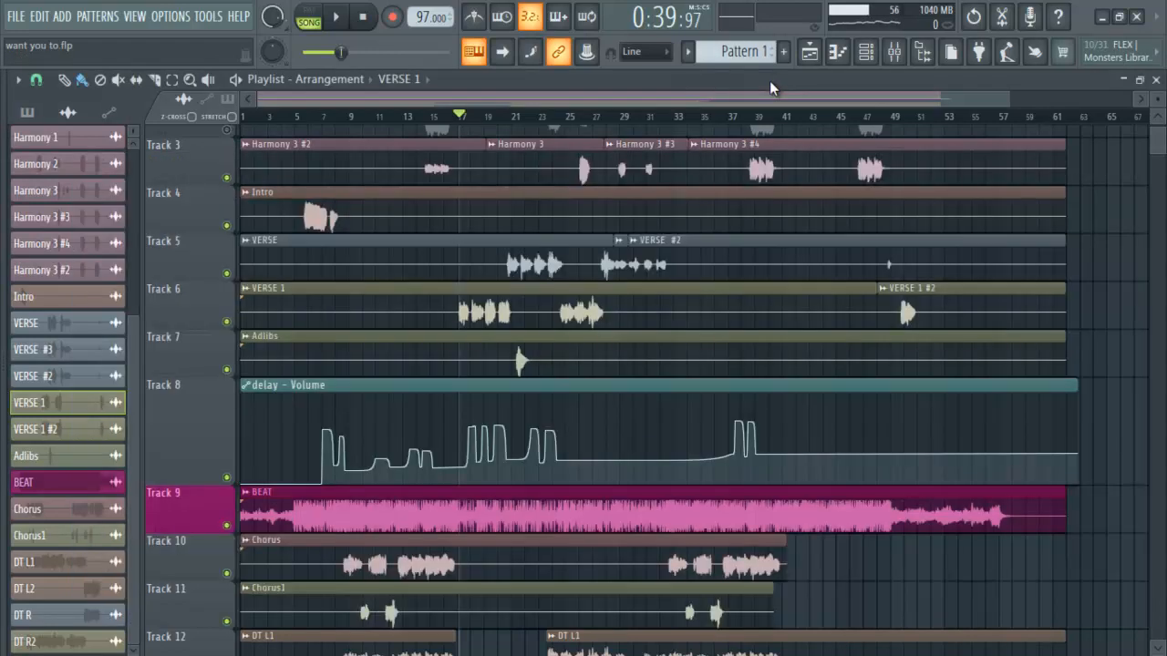
pyautogui.press('space')
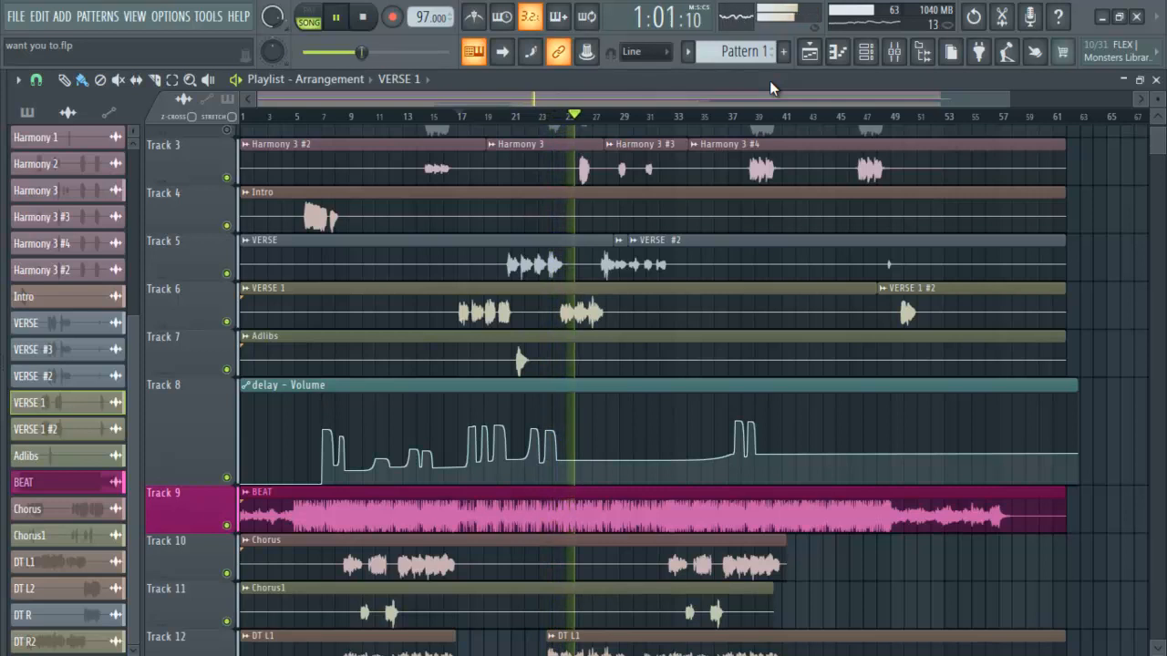
pyautogui.press('space')
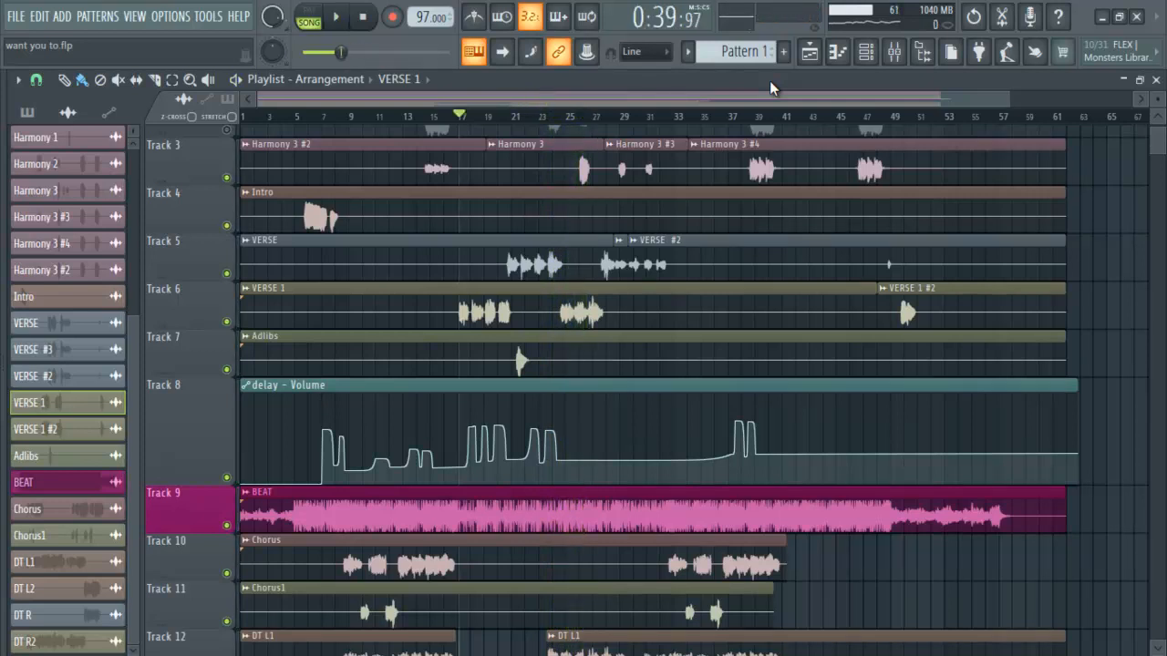
# - Return to the mixer, select the delay track and open Fruity delay 2, shifting its window slightly
pyautogui.click(895, 64)
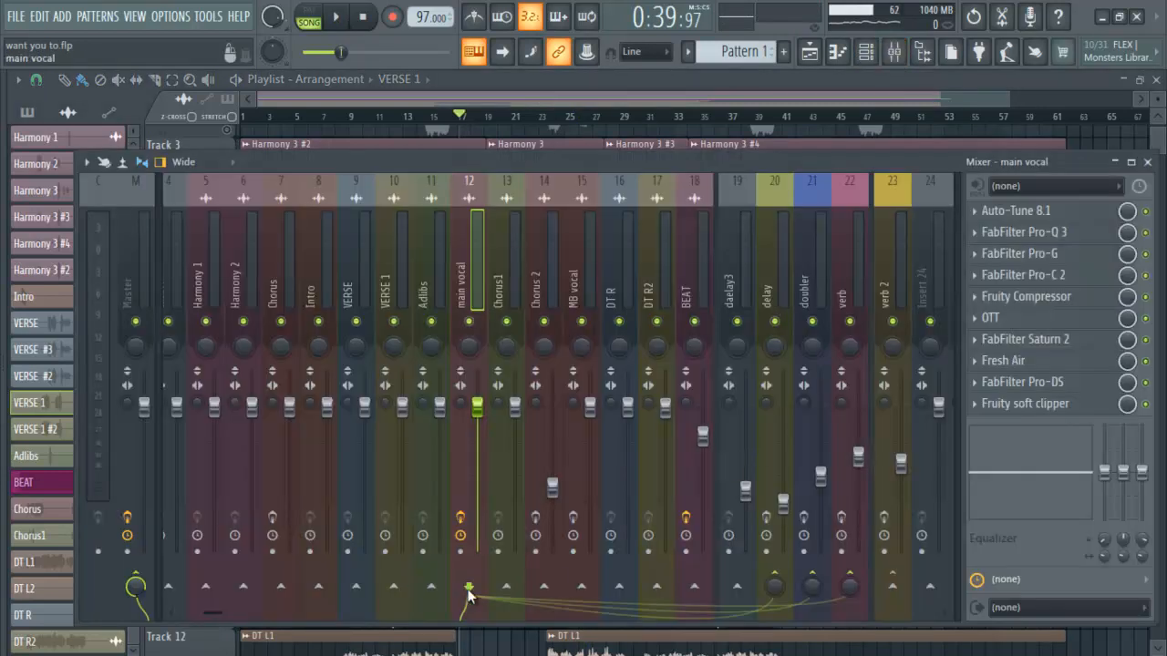
pyautogui.press('Right')
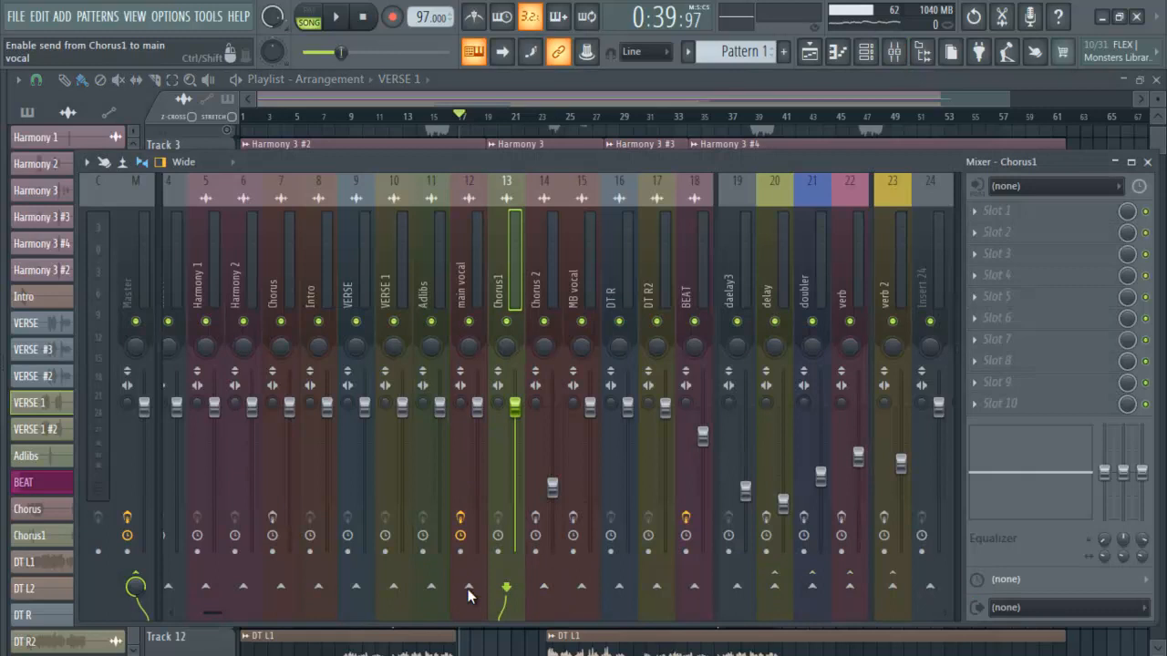
pyautogui.click(770, 290)
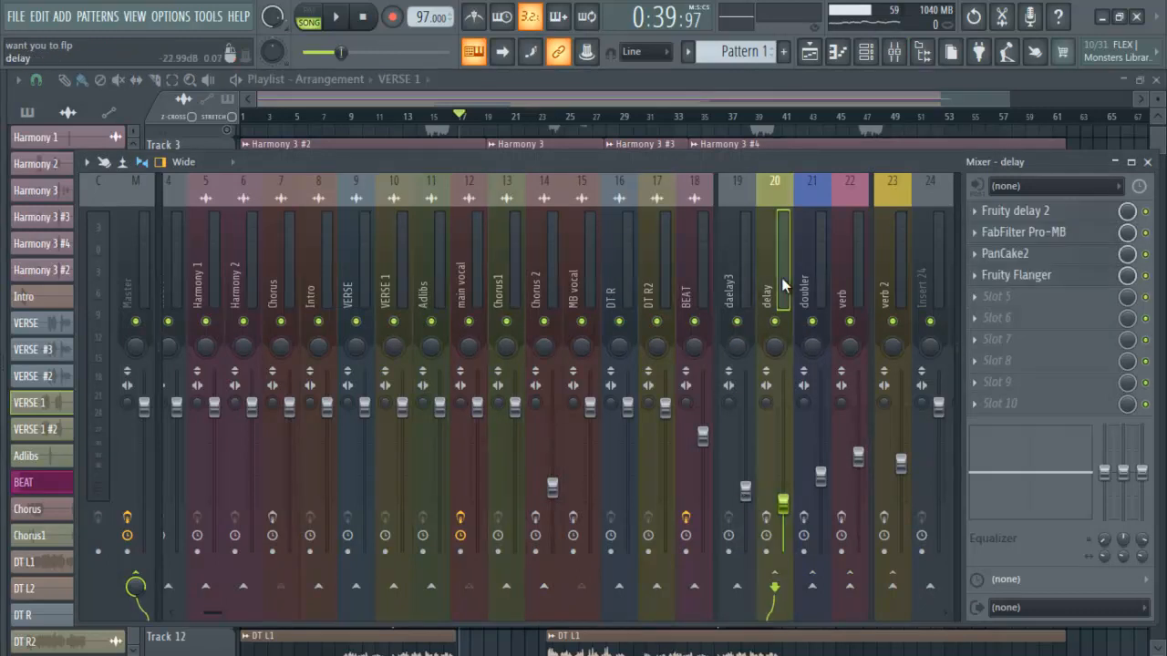
pyautogui.click(999, 215)
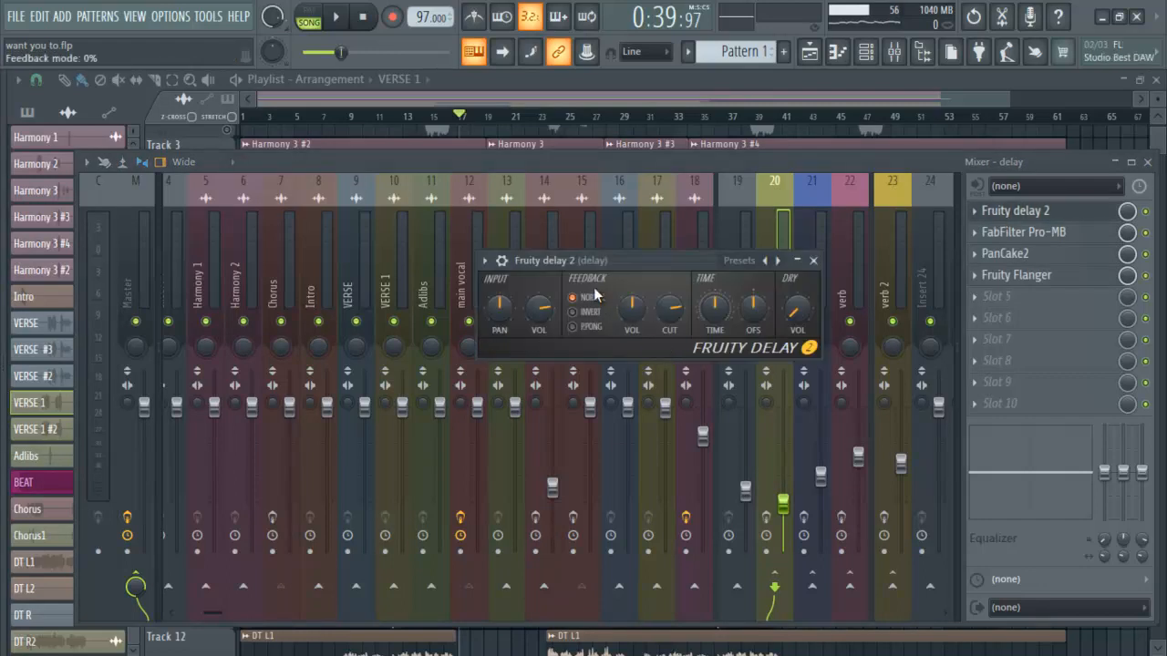
pyautogui.moveTo(625, 262); pyautogui.dragTo(605, 267)
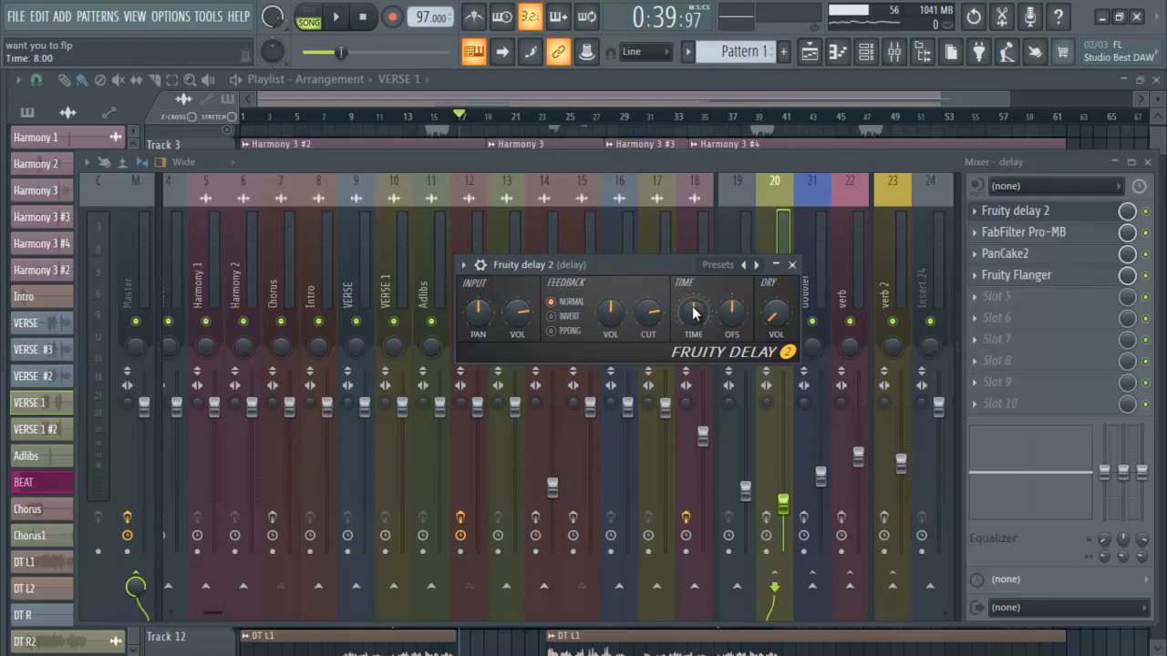
# - Examine the preset step lengths offered for the Fruity delay 2 time setting without choosing one
pyautogui.rightClick(693, 312)
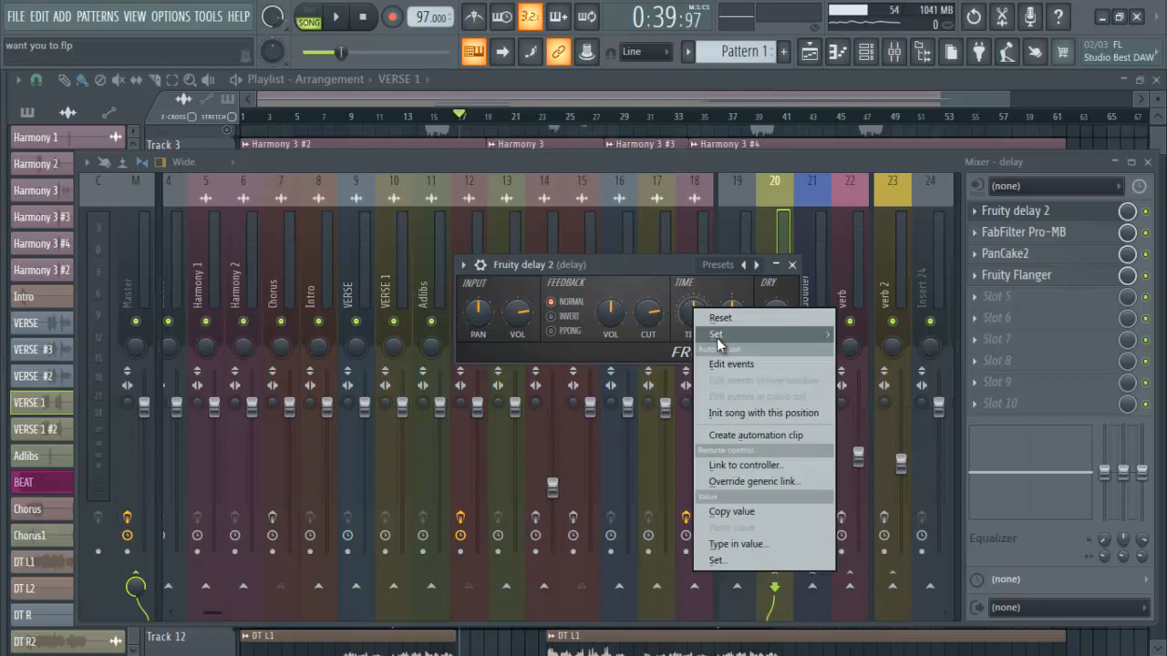
pyautogui.moveTo(716, 333)
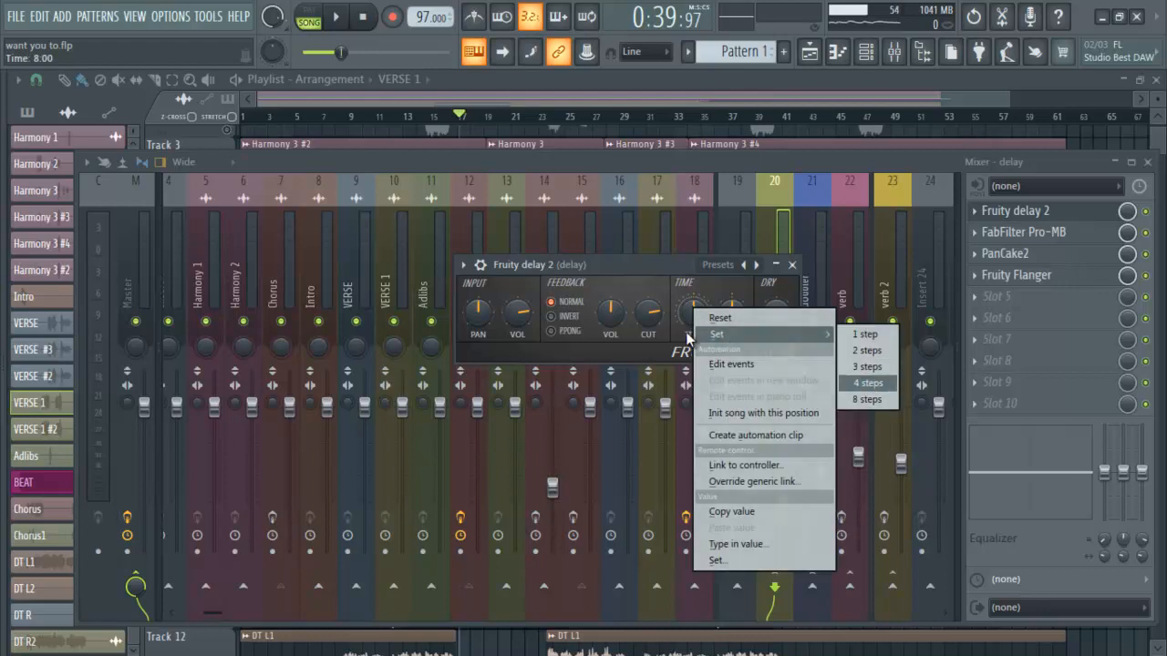
pyautogui.click(654, 262)
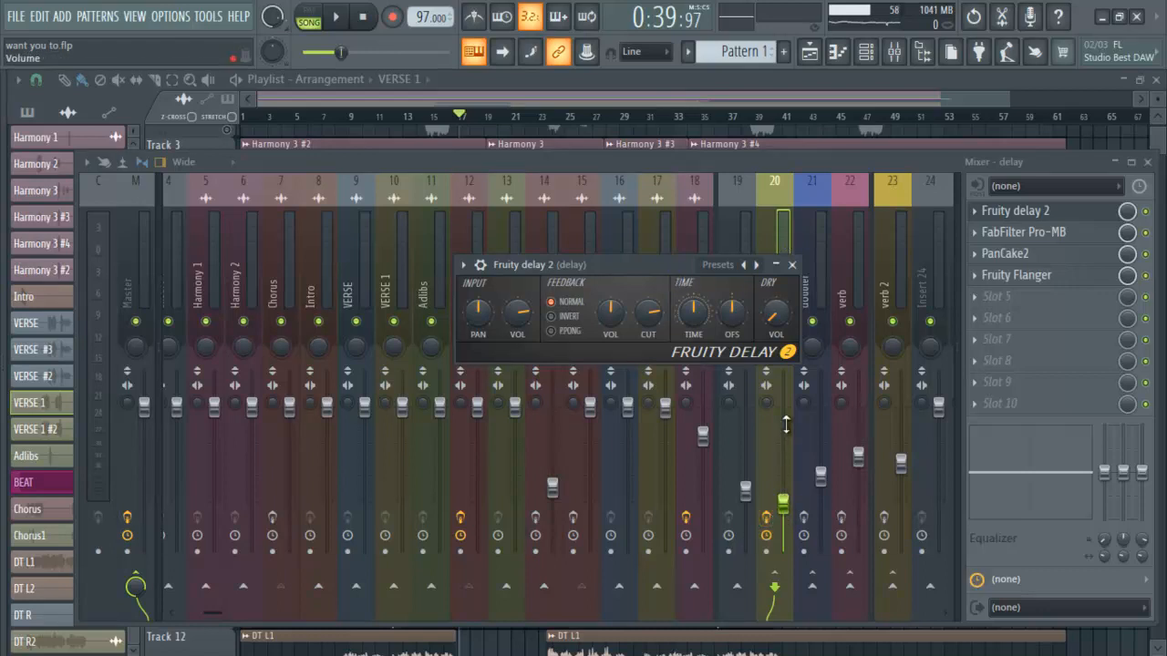
# - Play the verse through Fruity delay 2 while its volume automation runs, stop playback and close the plugin
pyautogui.press('space')
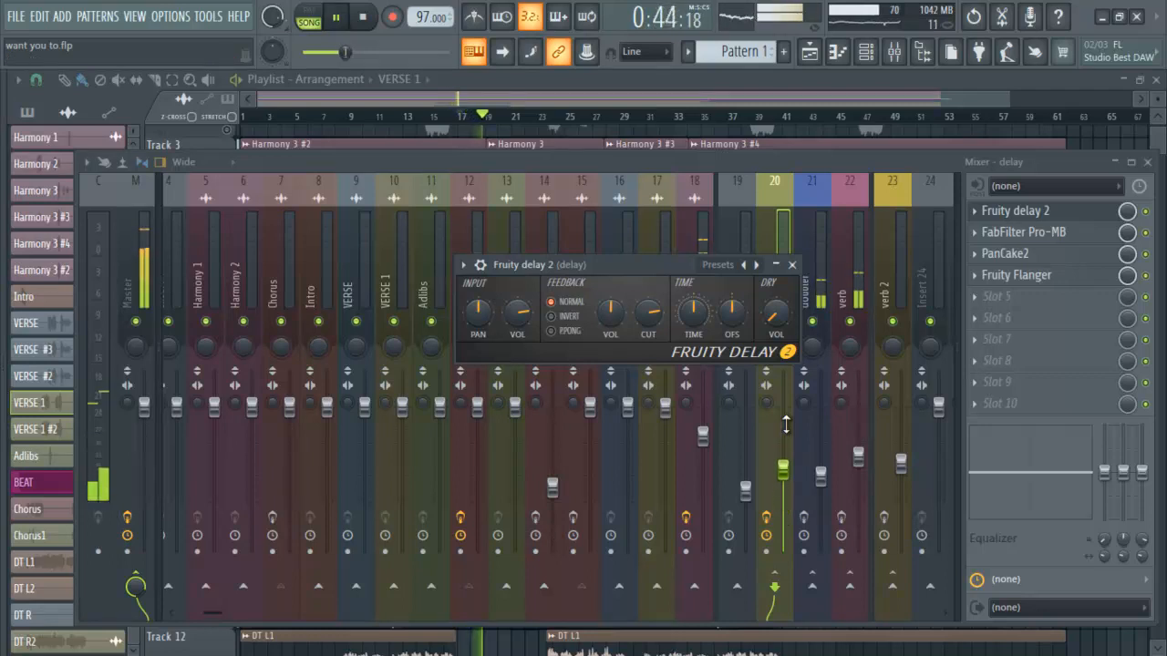
pyautogui.scroll(20, 786, 425)
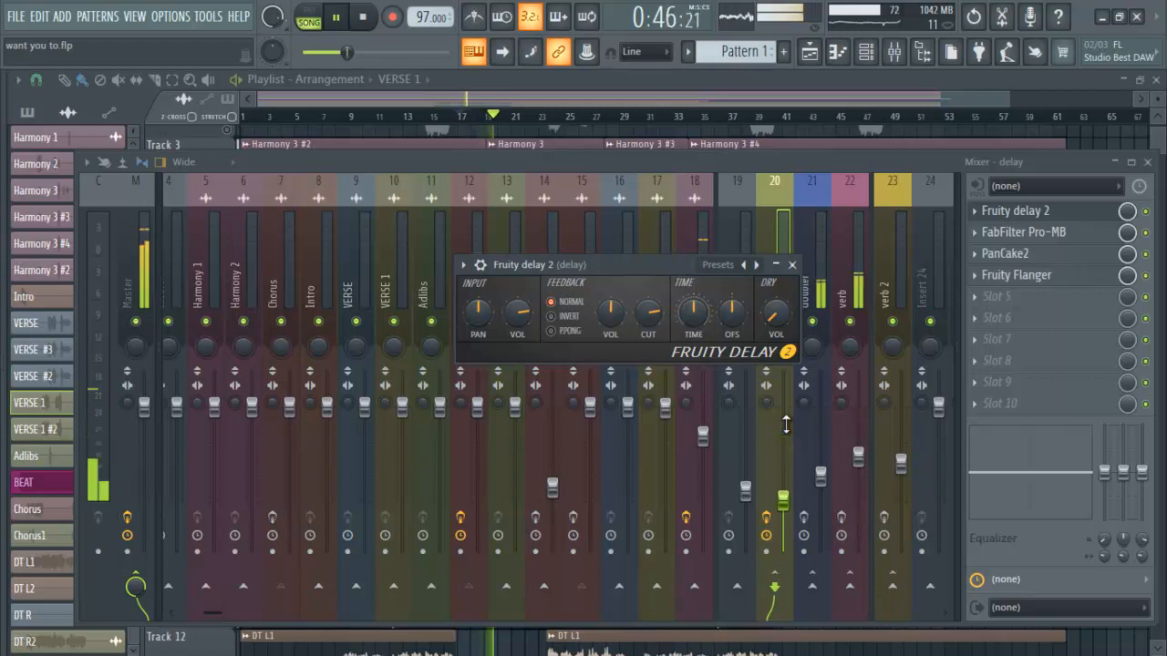
pyautogui.scroll(-20, 786, 425)
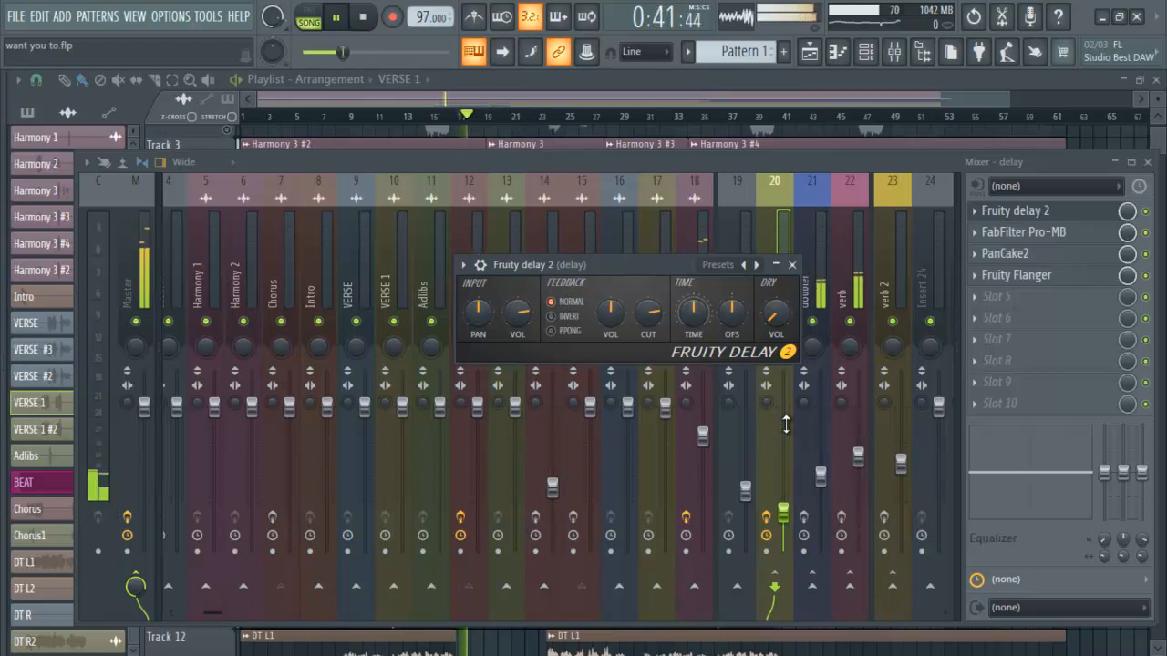
pyautogui.scroll(20, 785, 424)
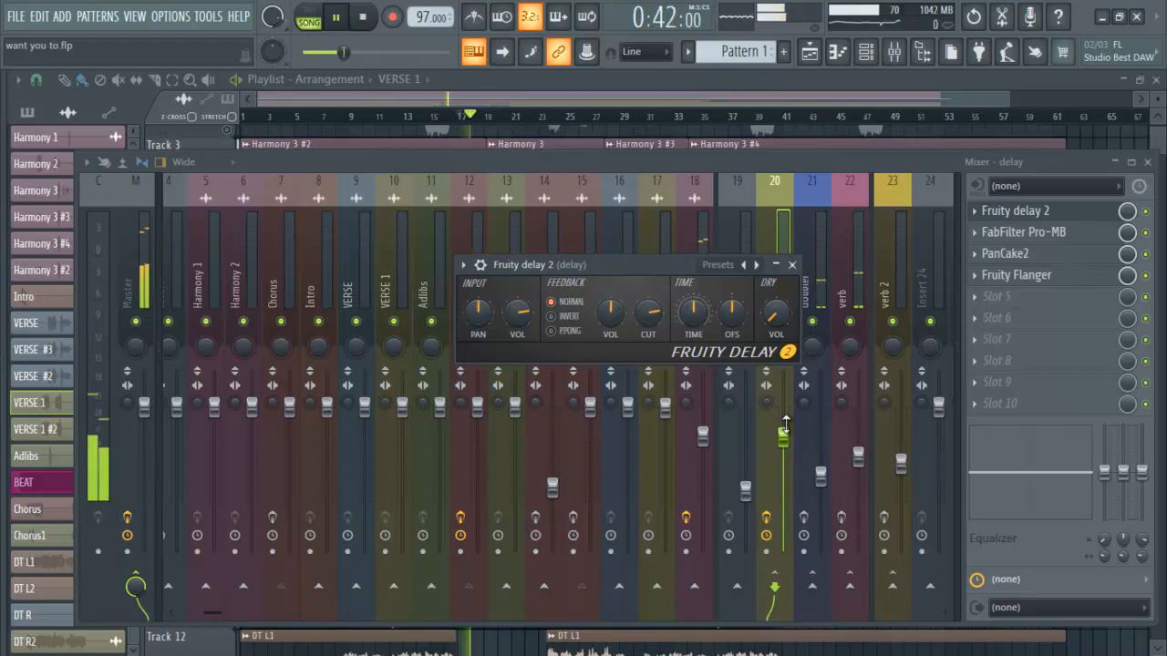
pyautogui.press('space')
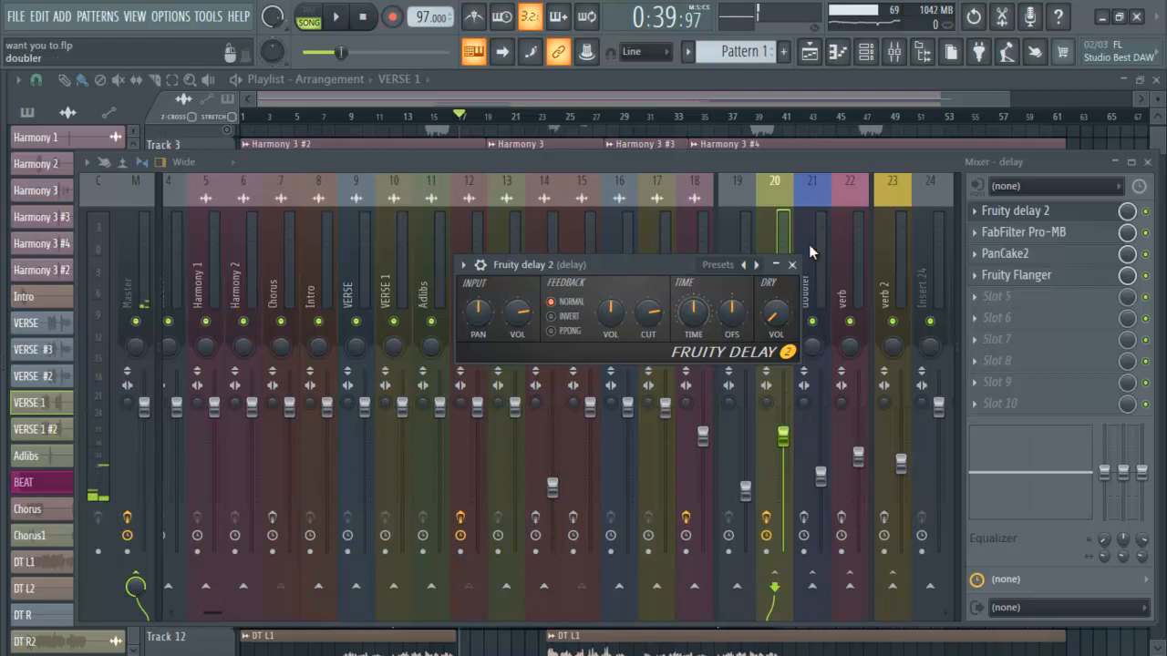
pyautogui.click(792, 264)
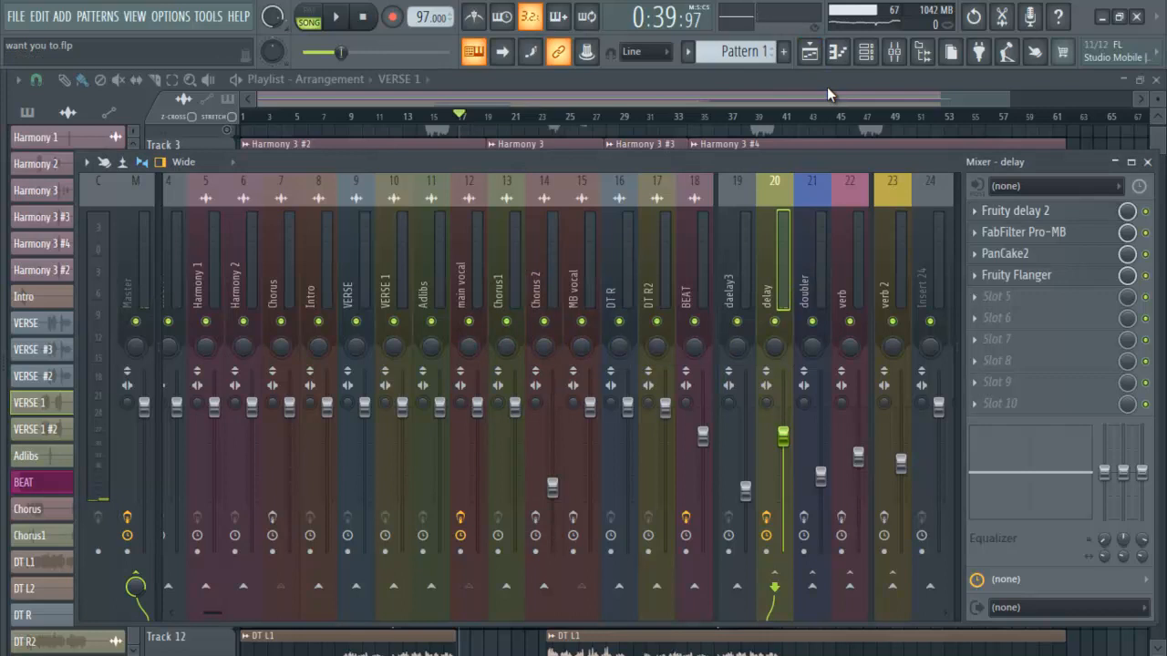
# - Bring the playlist to the front and examine the delay volume automation clip on Track 8 up close
pyautogui.click(987, 80)
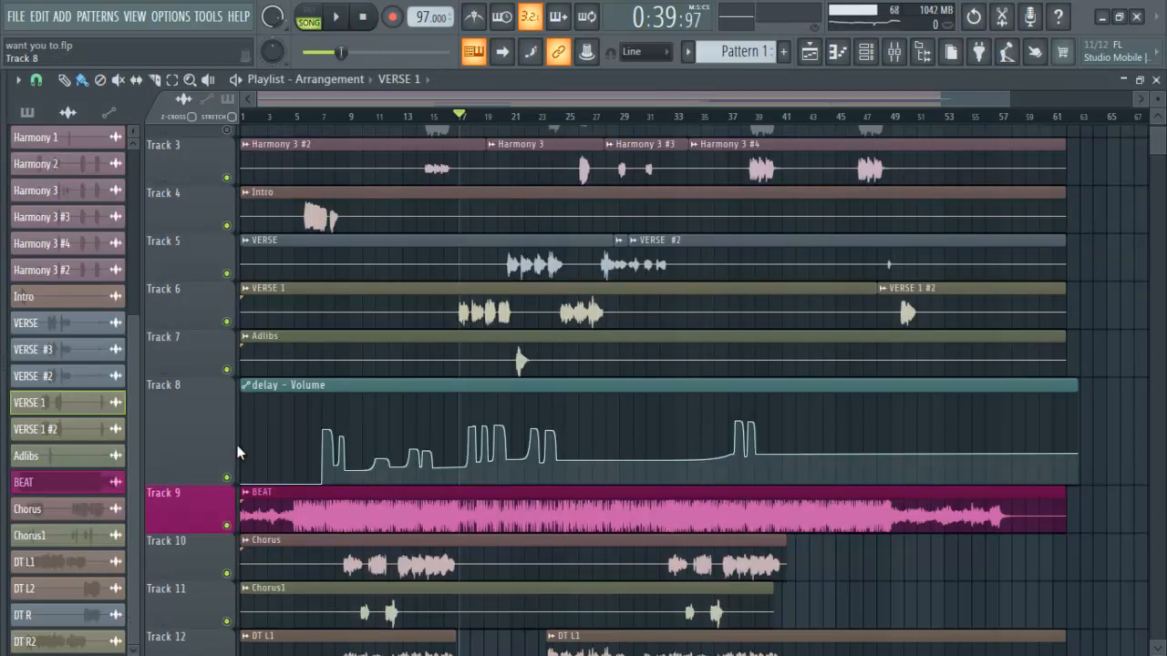
pyautogui.moveTo(267, 472)
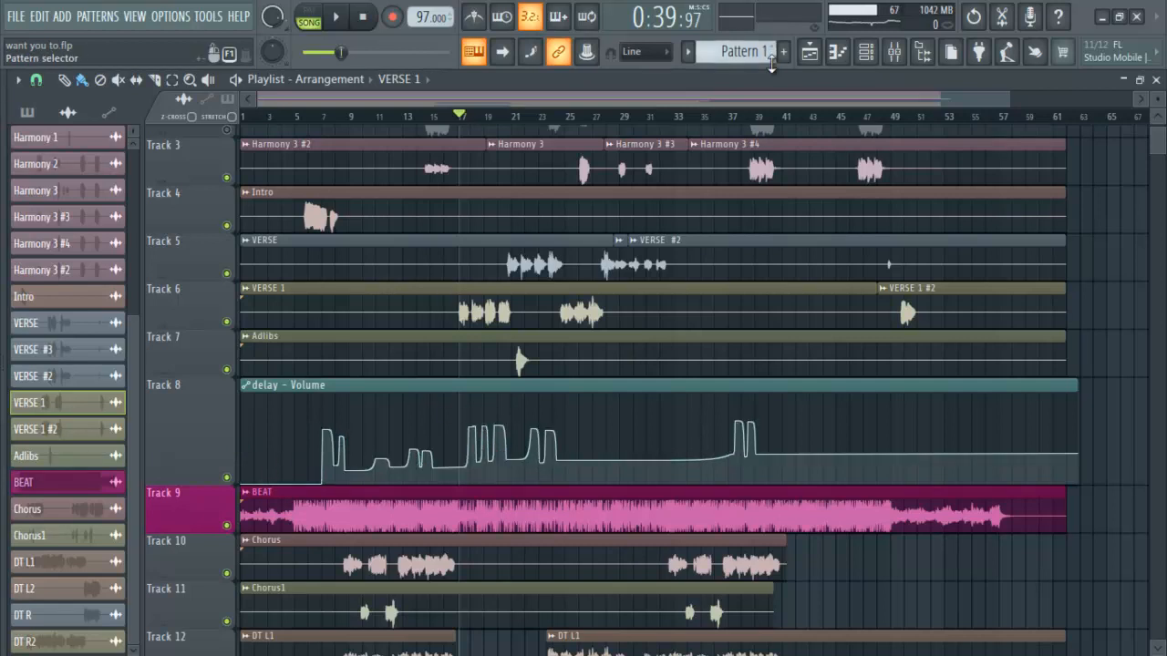
pyautogui.moveTo(1007, 98); pyautogui.dragTo(739, 388)
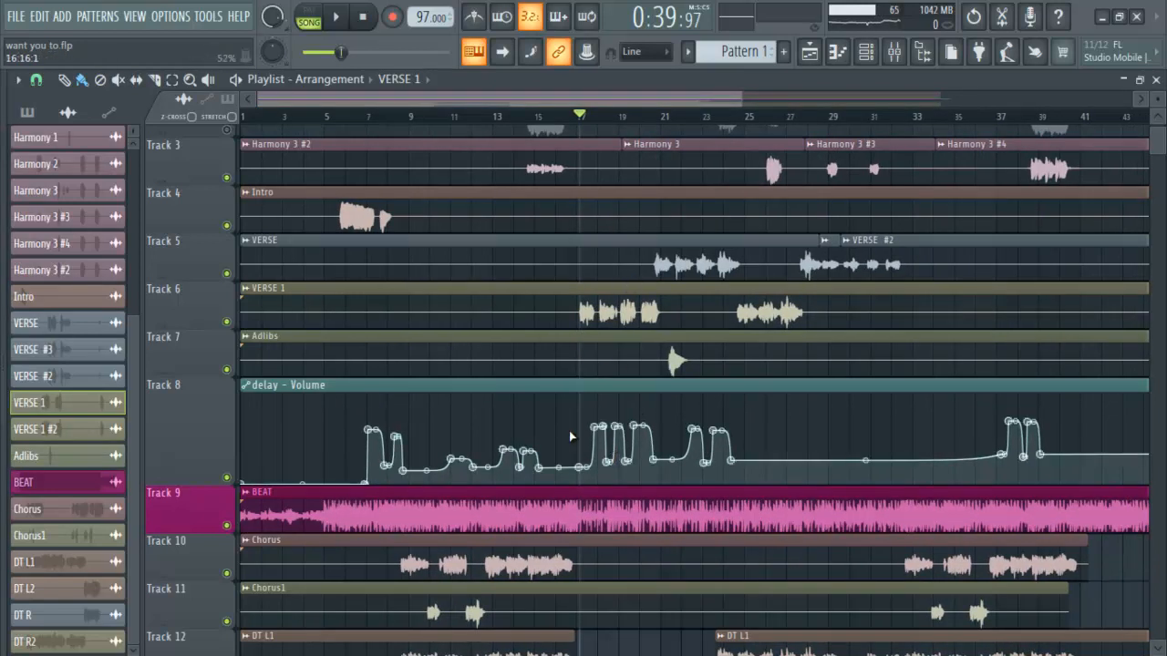
# - Return to the mixer and play the verse while watching the automated delay fader, then stop playback
pyautogui.click(896, 55)
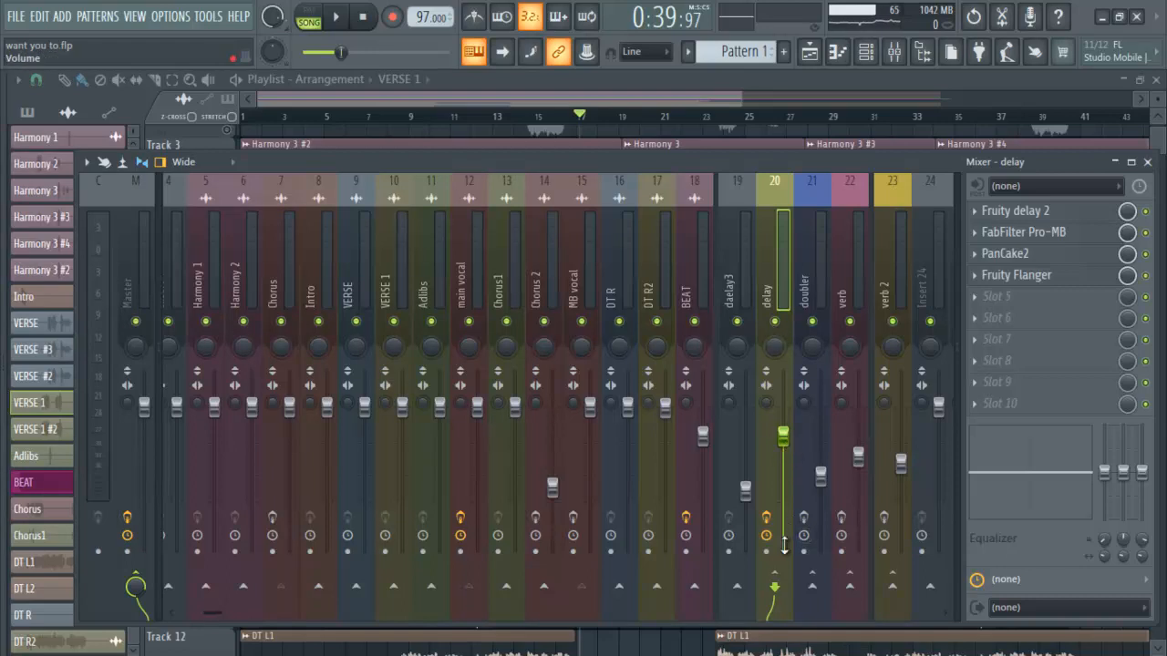
pyautogui.press('space')
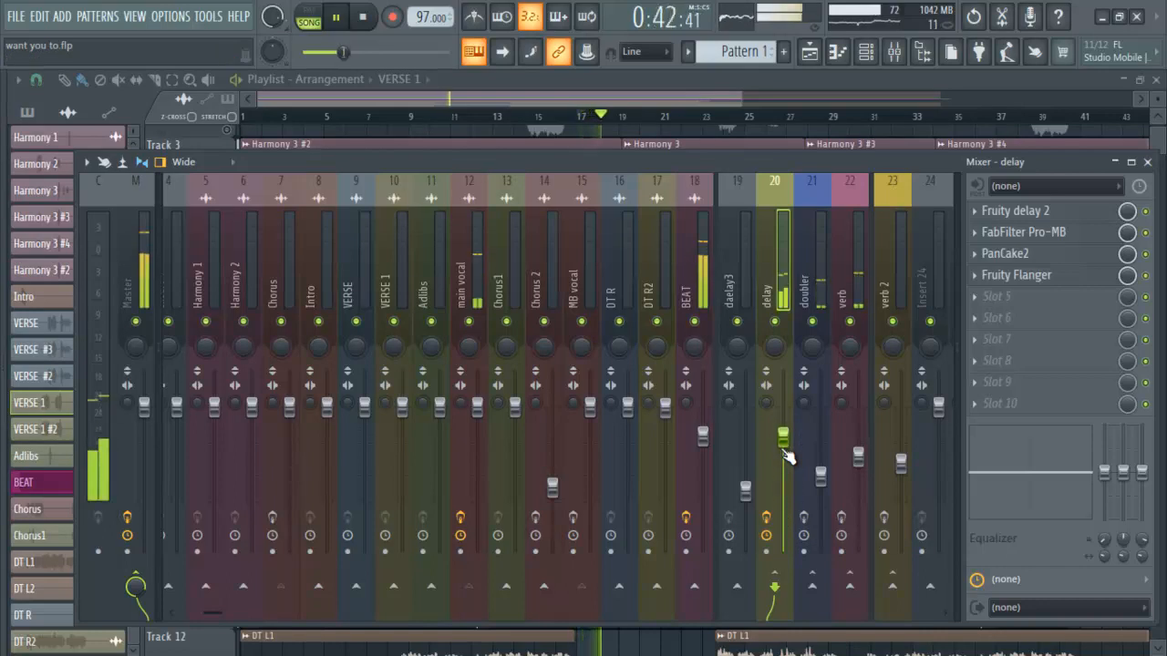
pyautogui.scroll(-5, 782, 447)
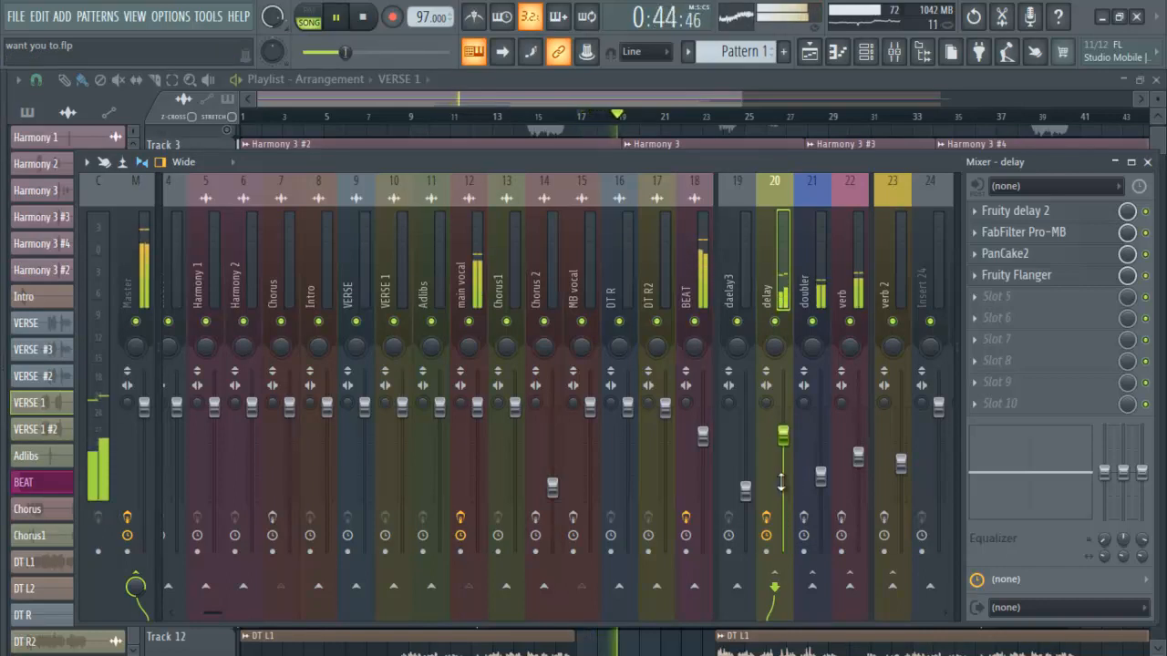
pyautogui.moveTo(786, 516); pyautogui.dragTo(784, 470)
pyautogui.scroll(-5, 787, 434)
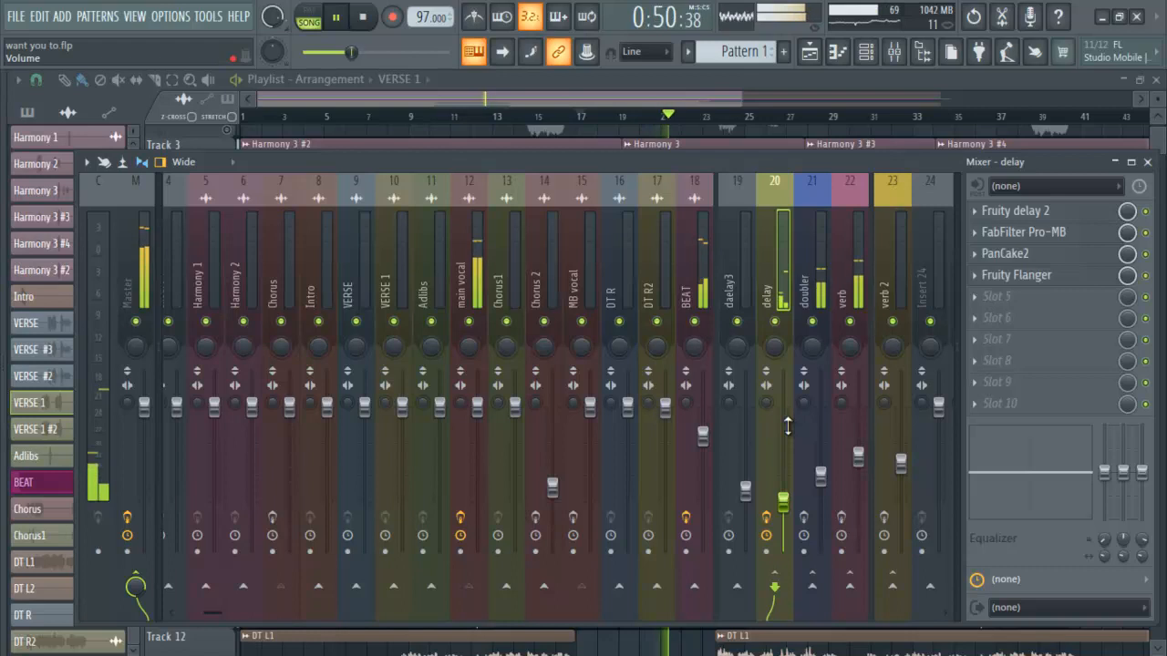
pyautogui.press('space')
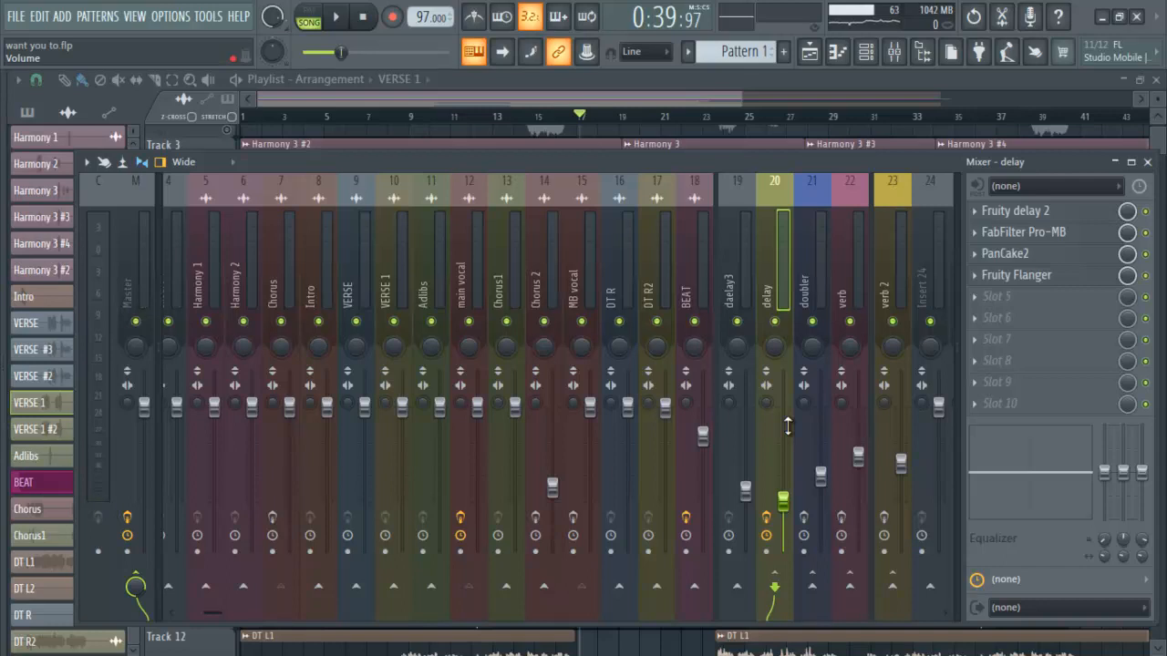
# - Bypass FabFilter Pro-MB, PanCake2 and Fruity Flanger on the delay track, and audition the verse with only Fruity delay 2
pyautogui.click(1047, 236)
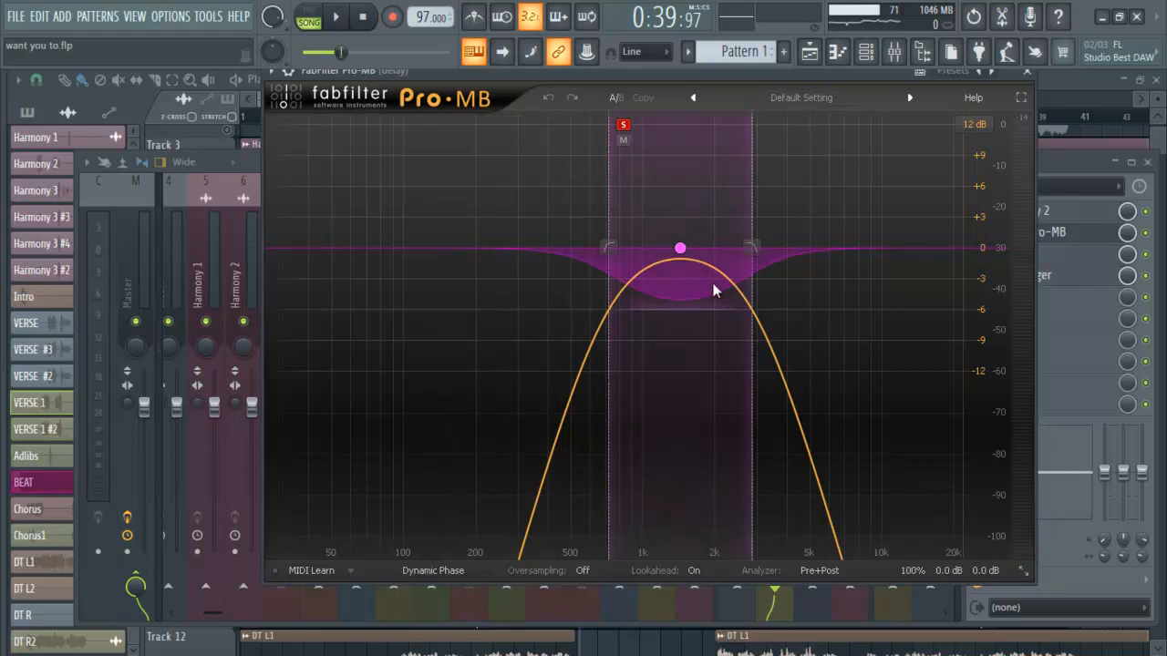
pyautogui.click(1071, 166)
pyautogui.click(1147, 233)
pyautogui.press('space')
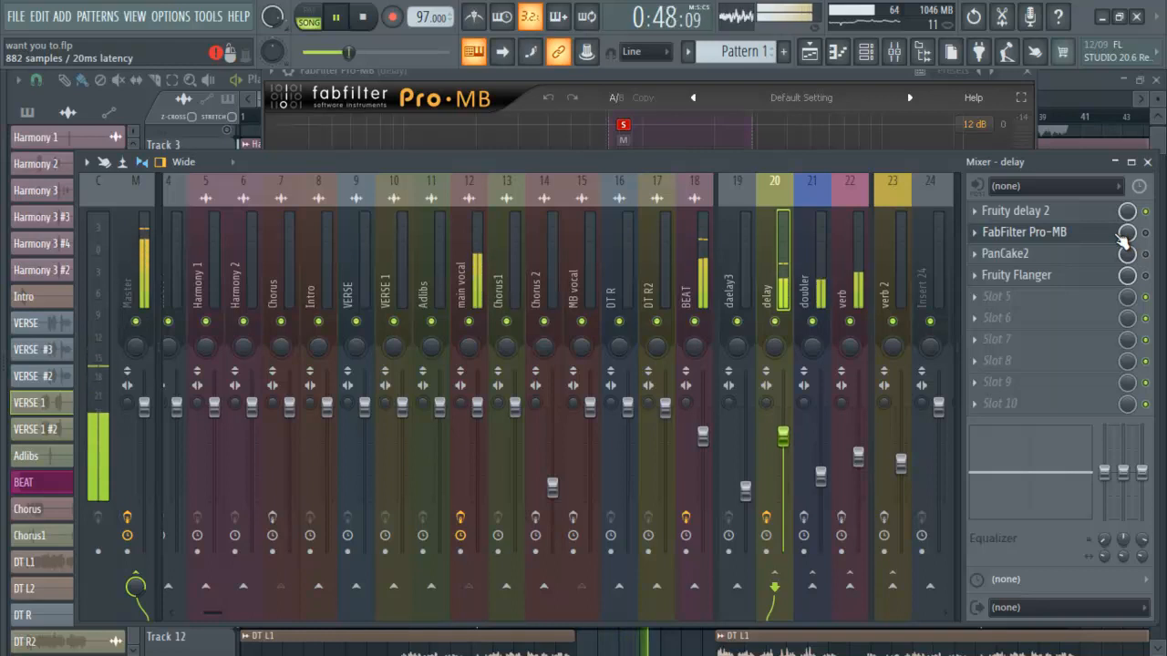
pyautogui.press('space')
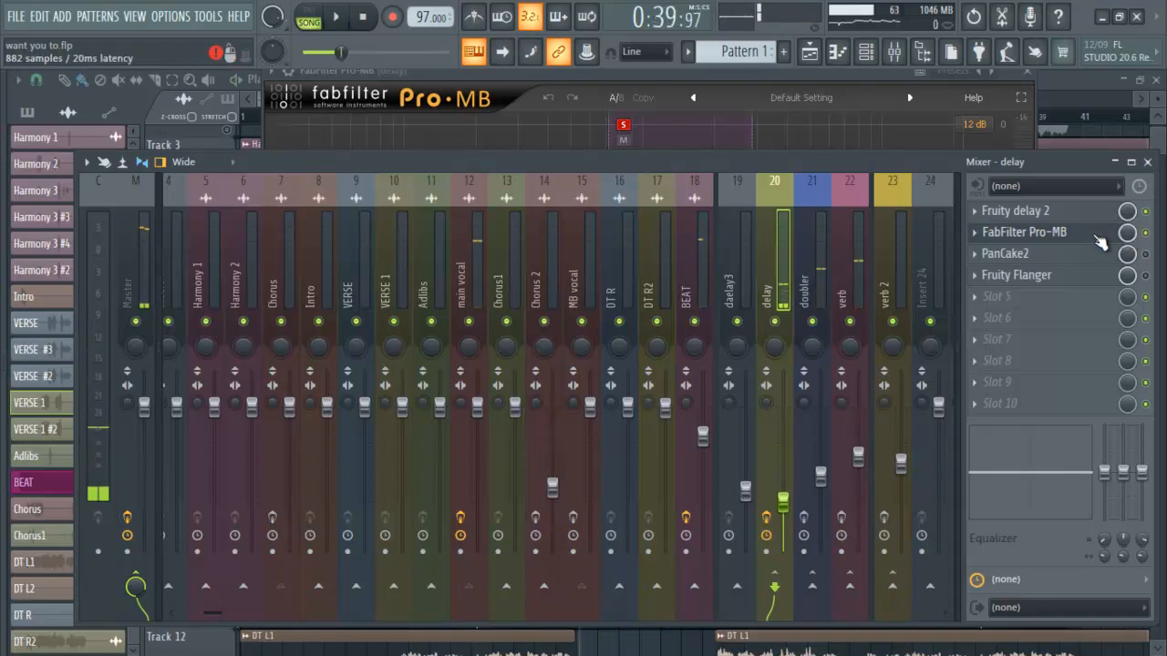
# - Enable and open FabFilter Pro-MB on the delay track, audition the verse through it and close the plugin
pyautogui.click(1098, 237)
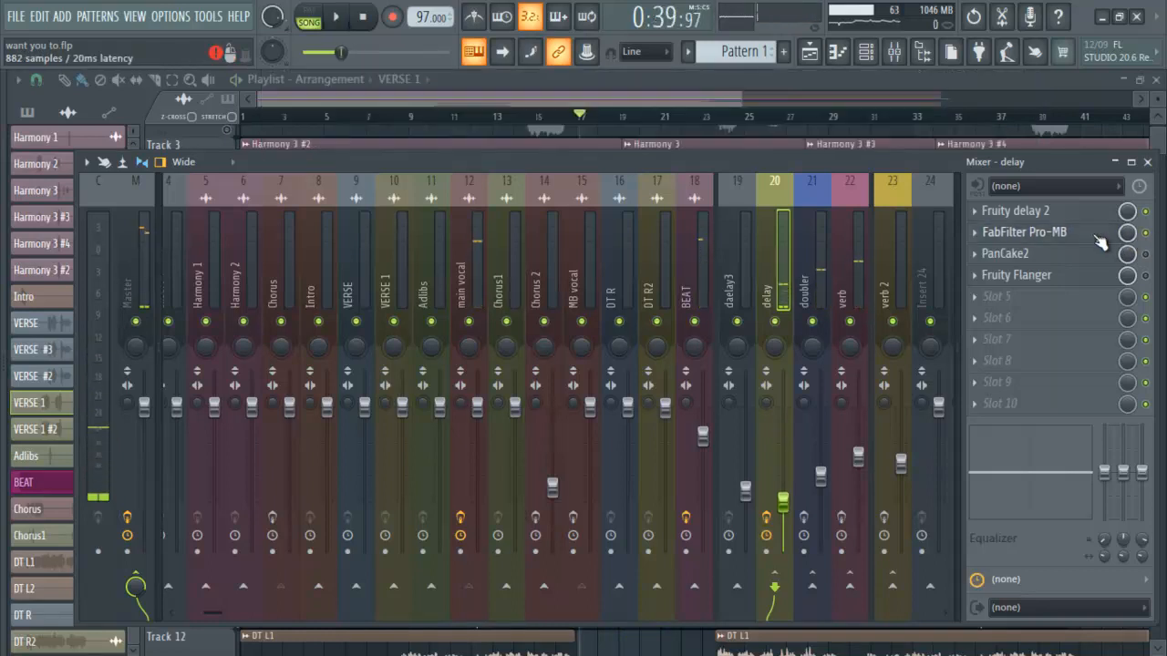
pyautogui.click(1099, 237)
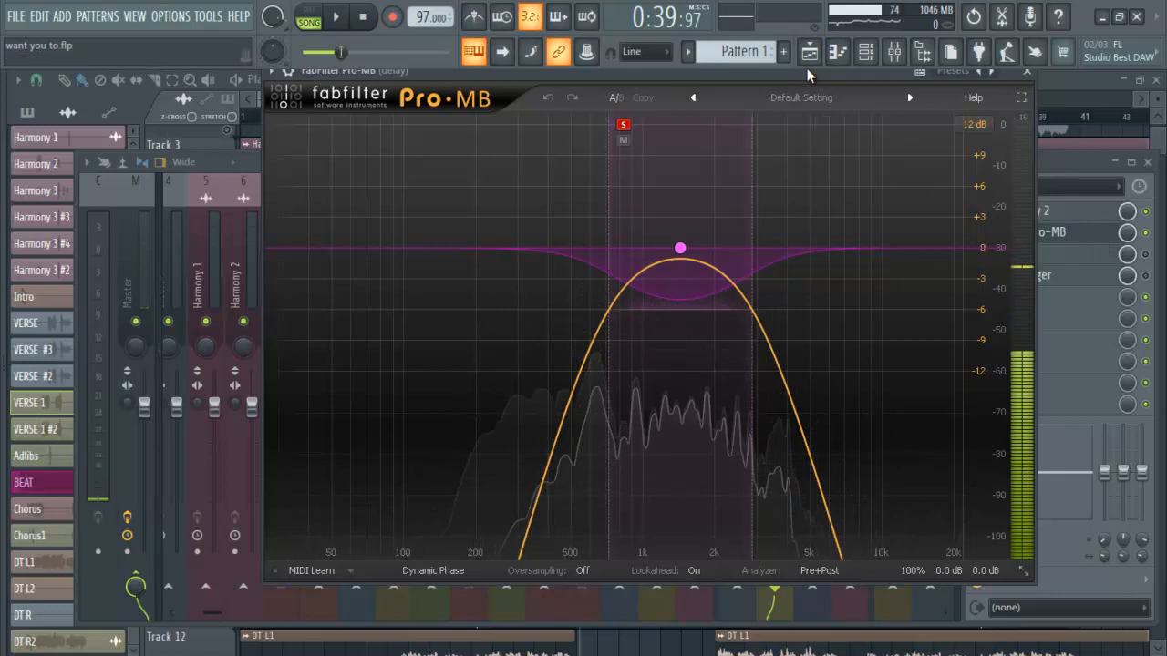
pyautogui.press('space')
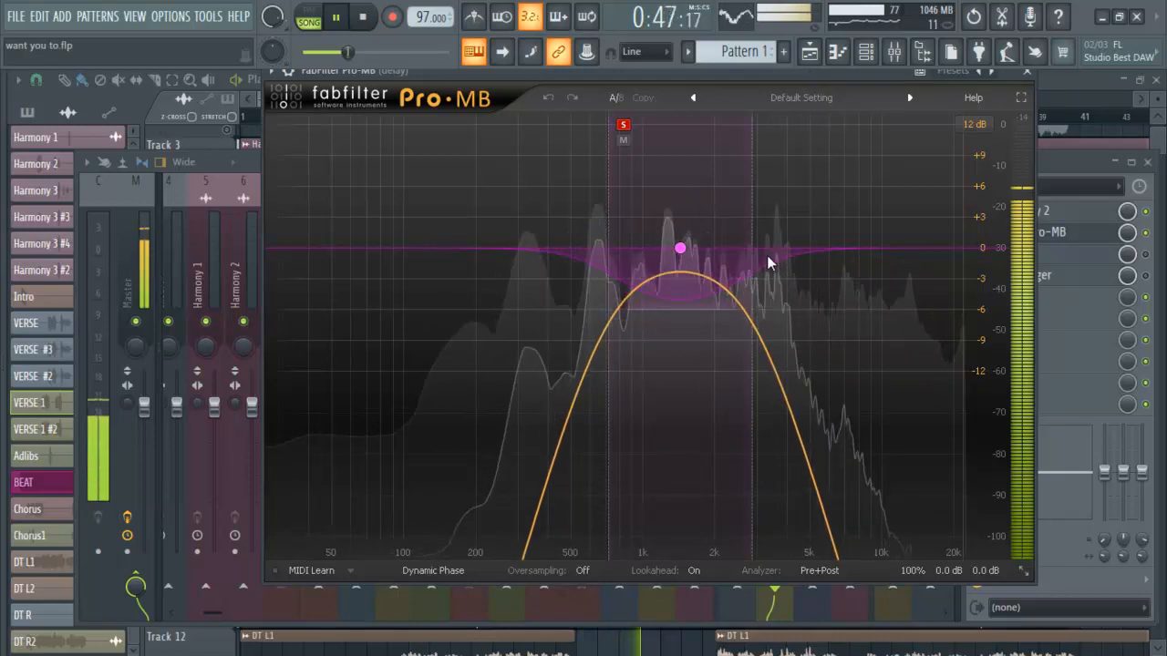
pyautogui.press('space')
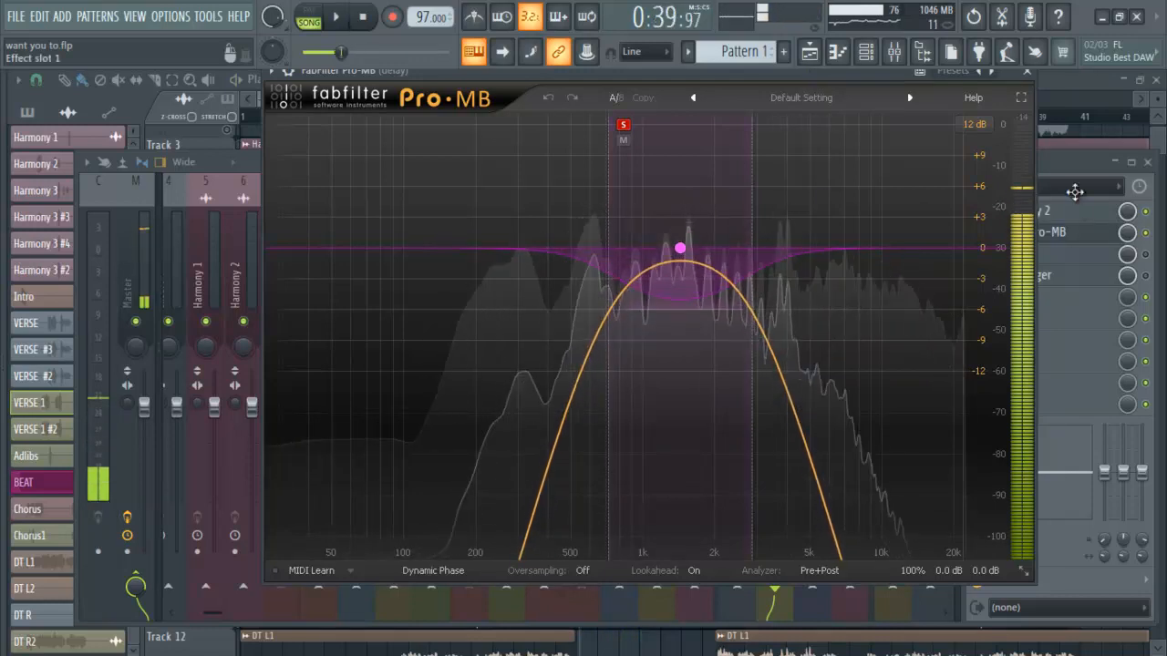
pyautogui.click(1028, 73)
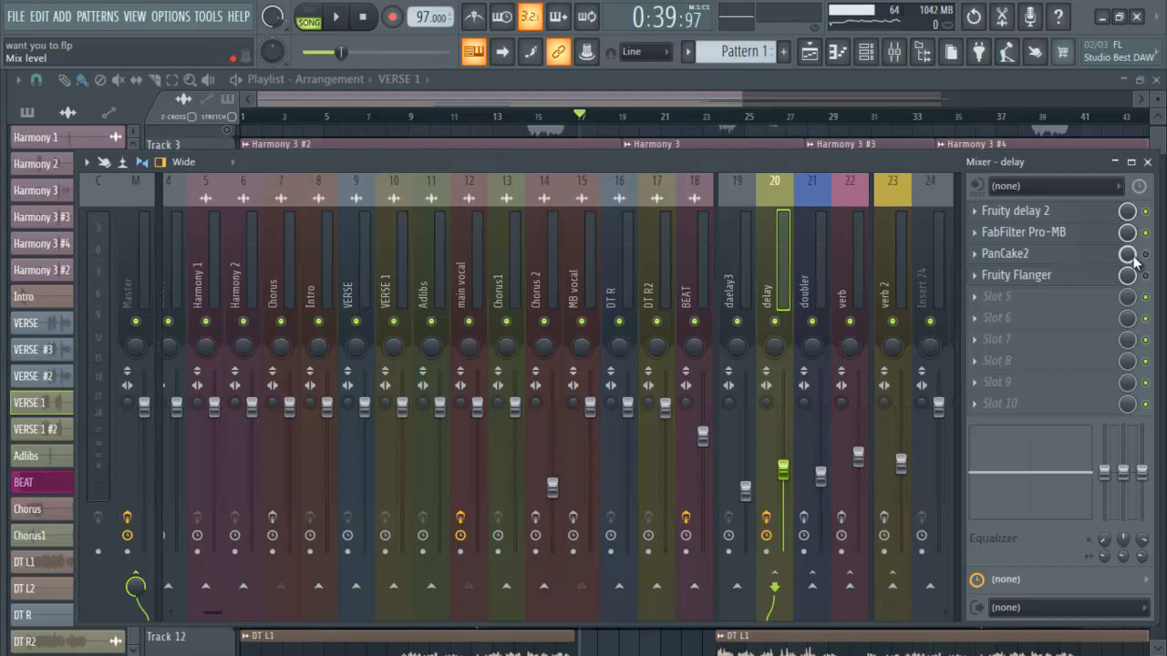
# - Enable and open PanCake2 on the delay track, audition the verse with the moving panning and close the plugin
pyautogui.click(1048, 260)
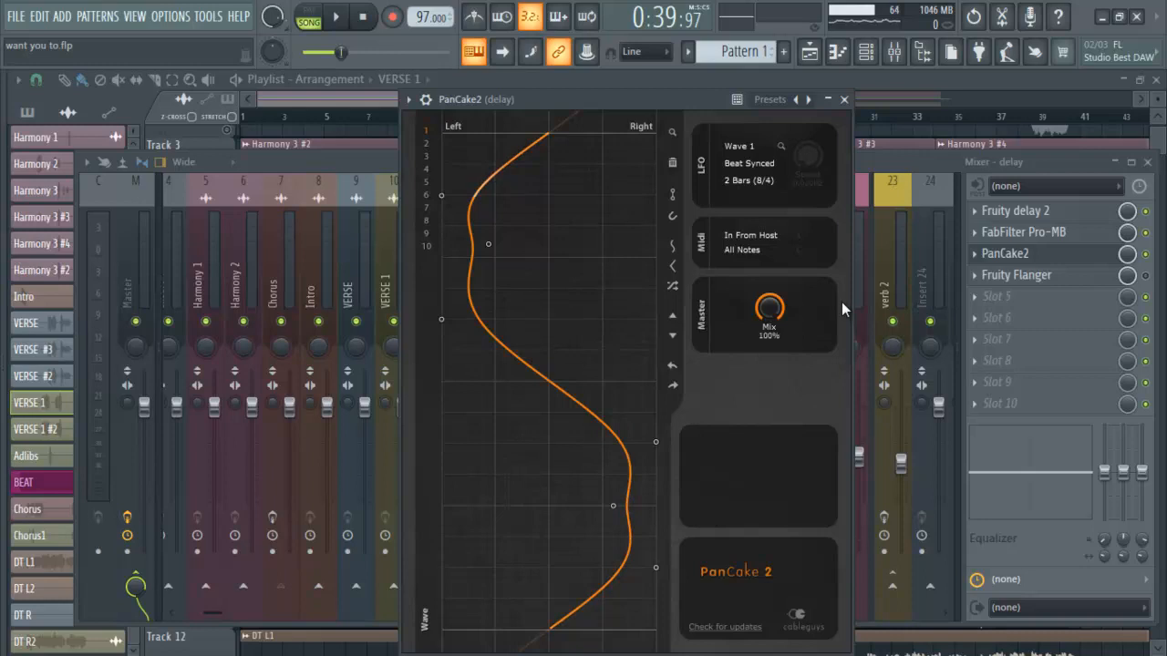
pyautogui.press('space')
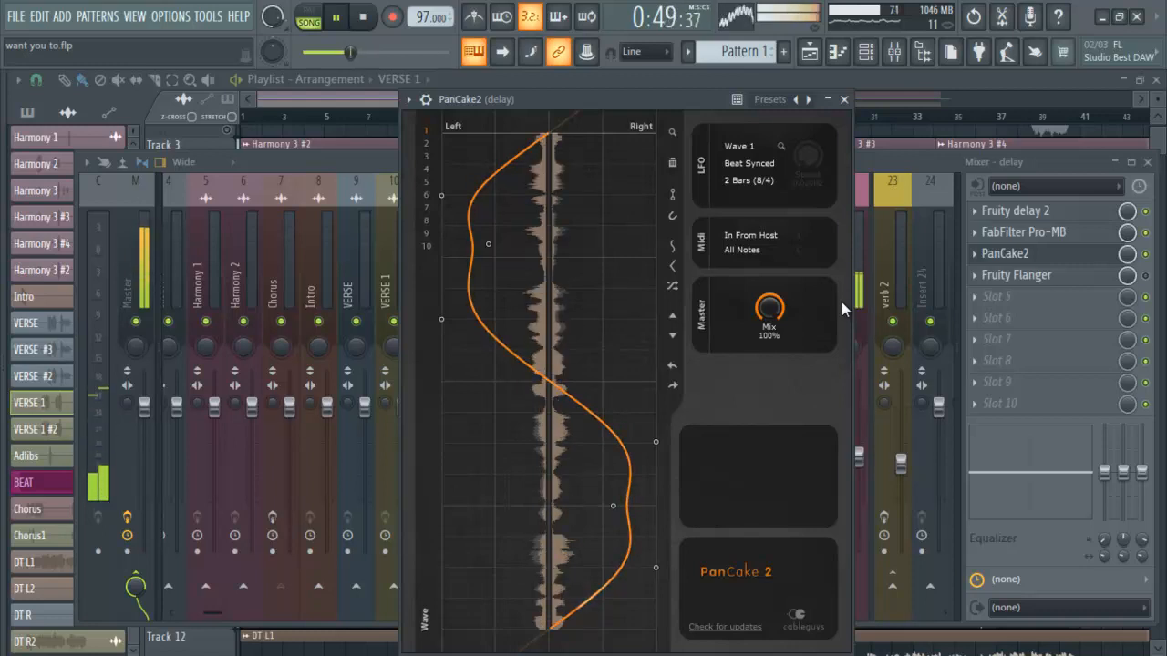
pyautogui.press('space')
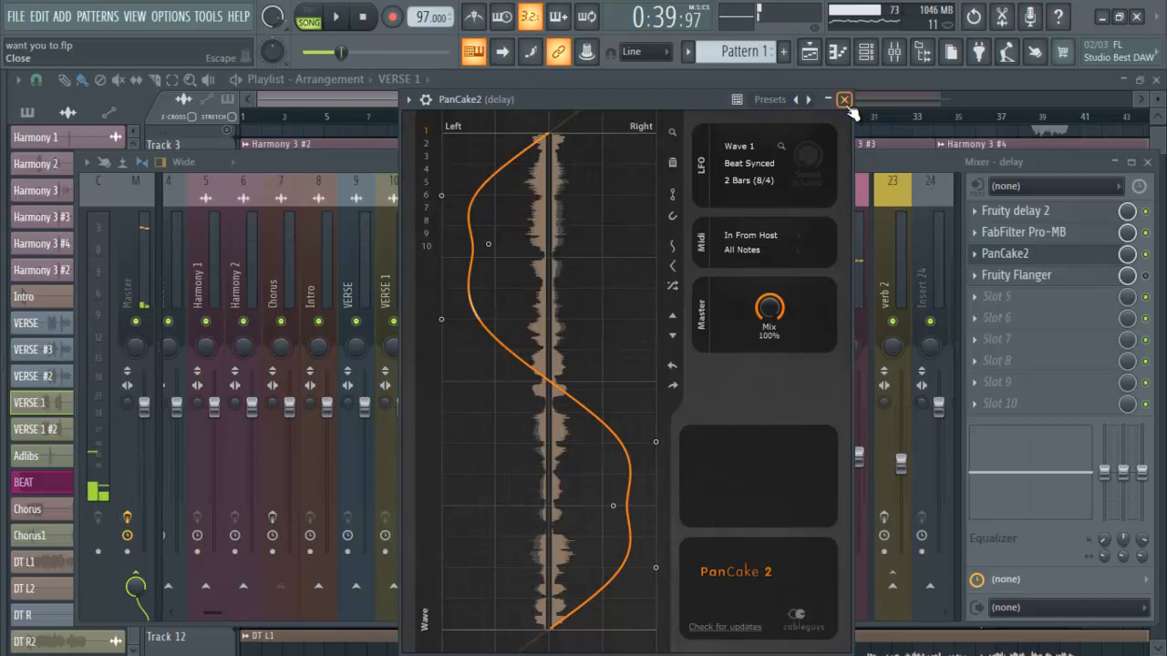
pyautogui.click(844, 100)
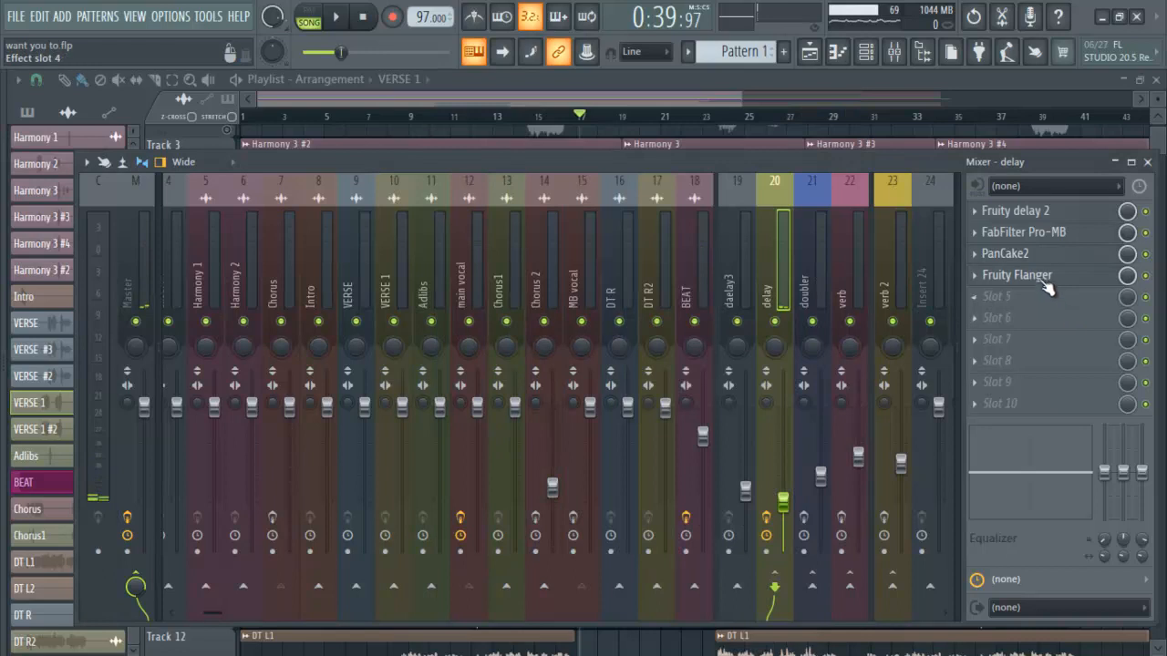
# - Enable and open Fruity Flanger on the delay track, audition the verse through it and close the plugin
pyautogui.click(1045, 284)
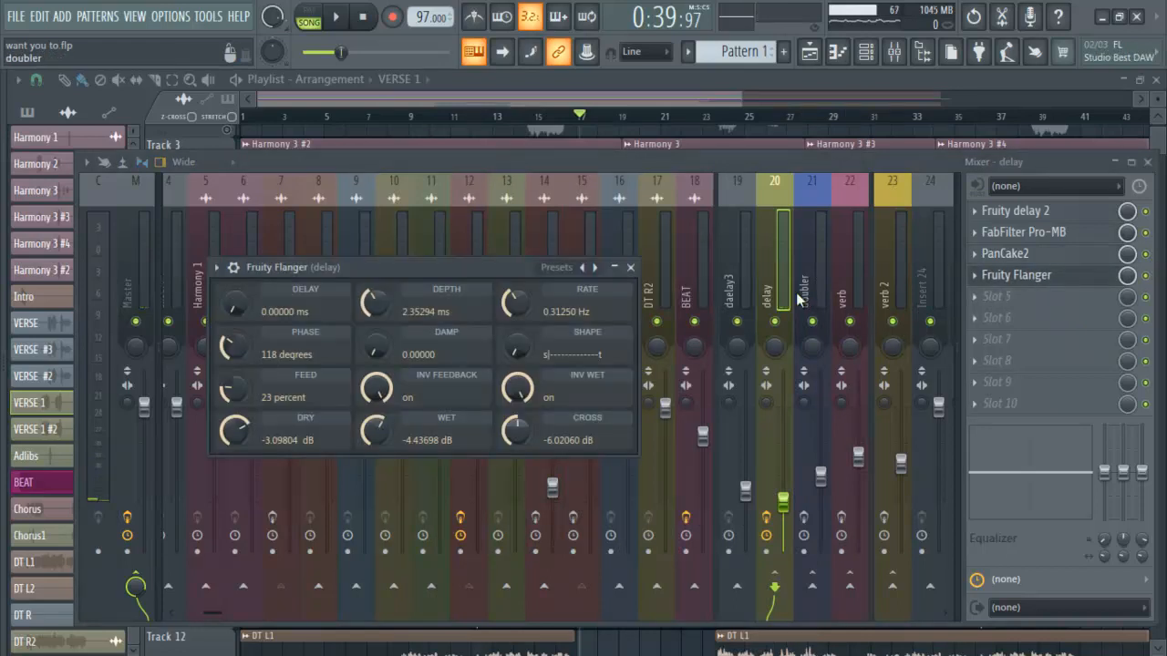
pyautogui.moveTo(511, 270); pyautogui.dragTo(665, 263)
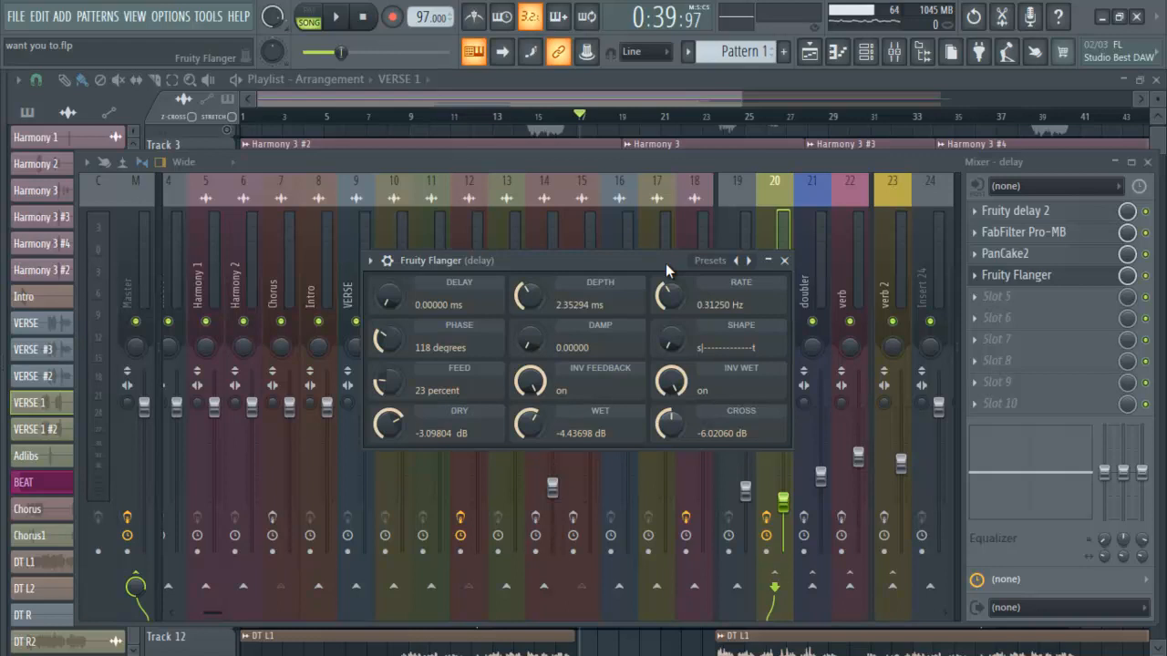
pyautogui.press('space')
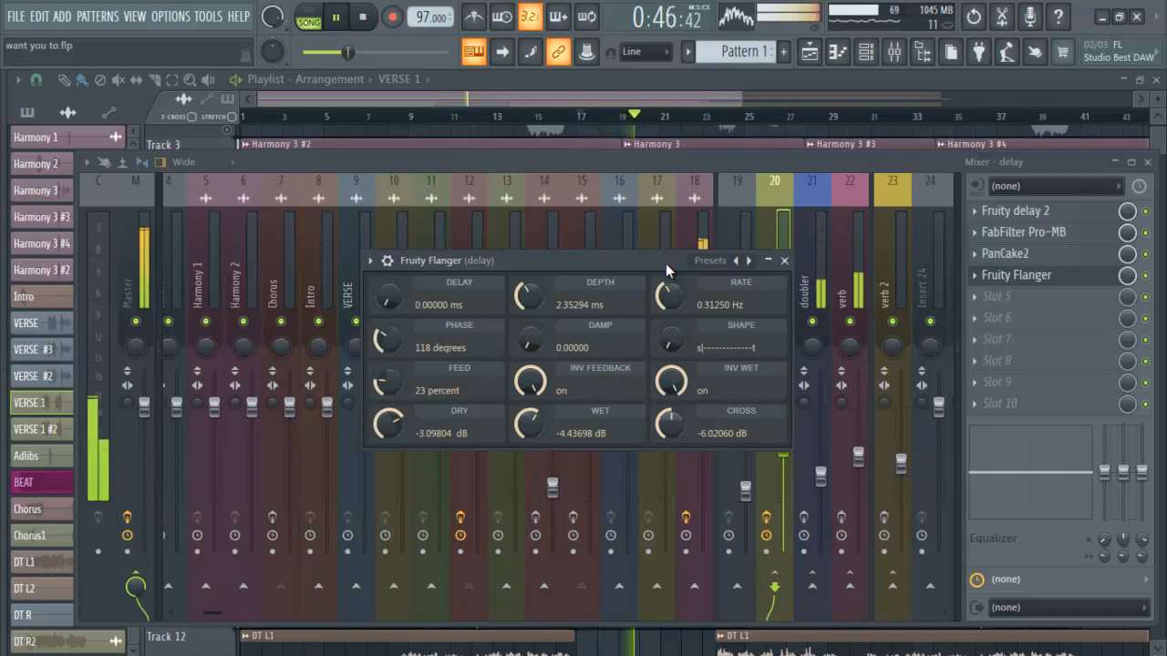
pyautogui.press('space')
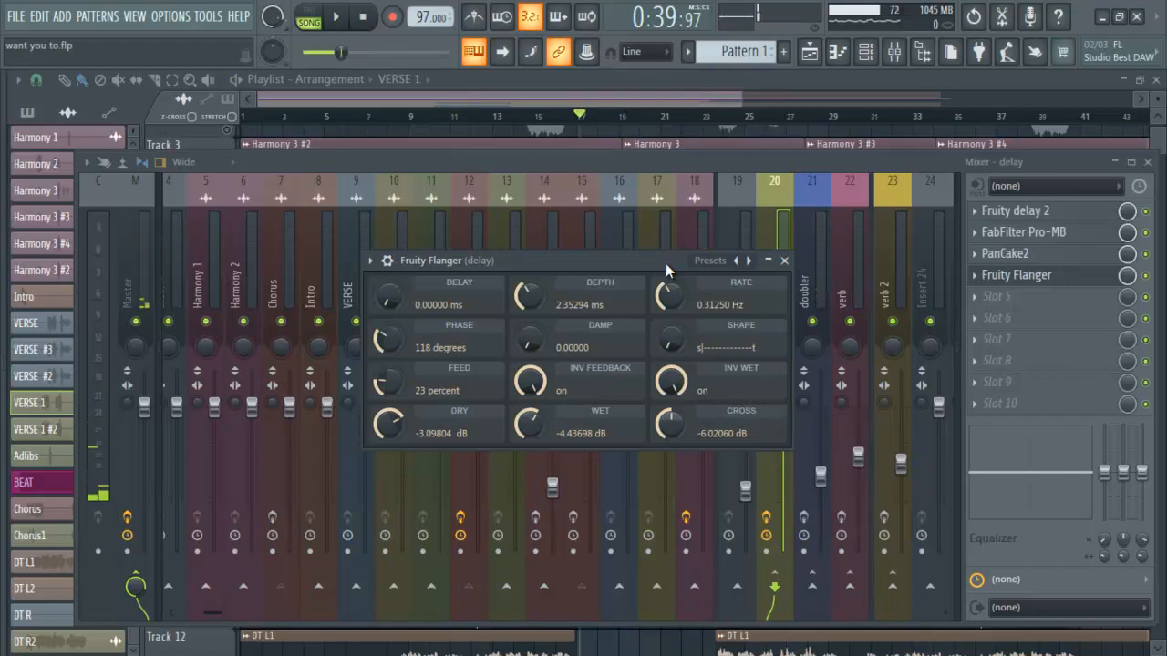
pyautogui.click(784, 260)
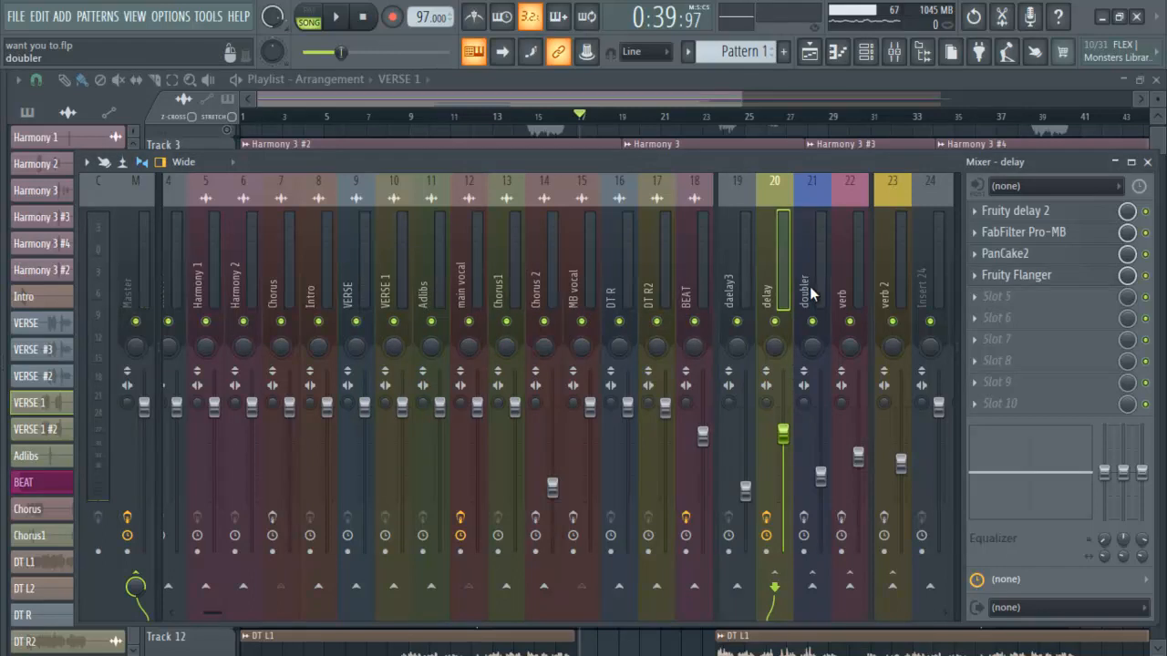
# - Enable the doubler track's effects, open its Valhalla ÜberMod plugin, audition the verse with the doubler and close the plugin
pyautogui.click(817, 287)
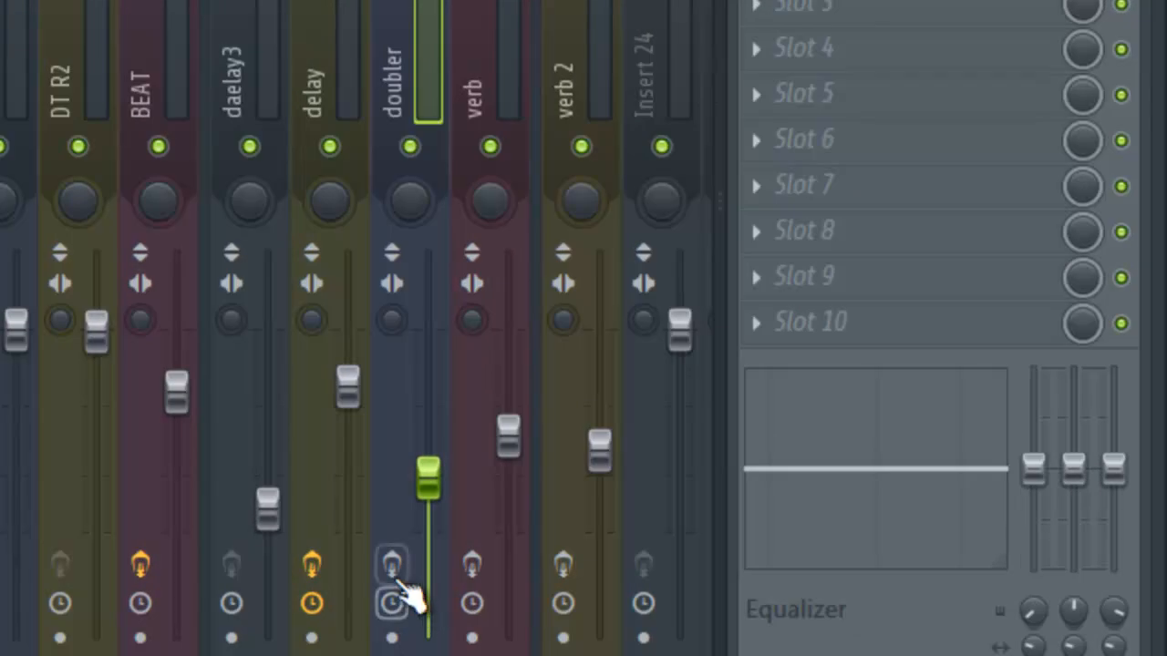
pyautogui.click(799, 518)
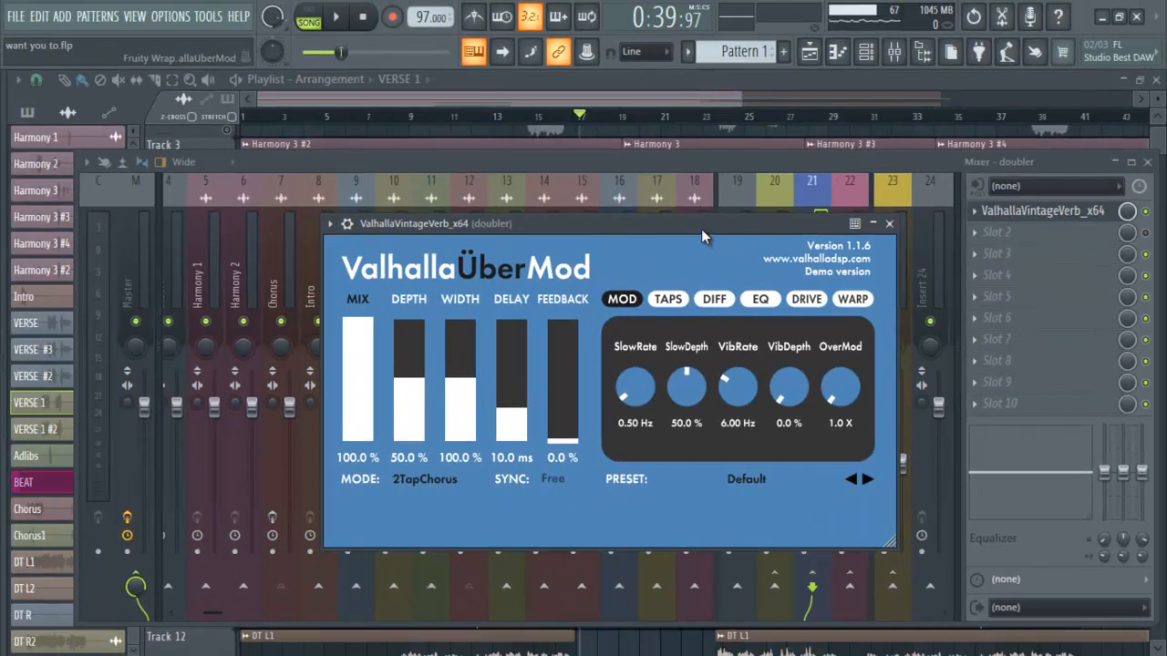
pyautogui.moveTo(701, 229); pyautogui.dragTo(709, 215)
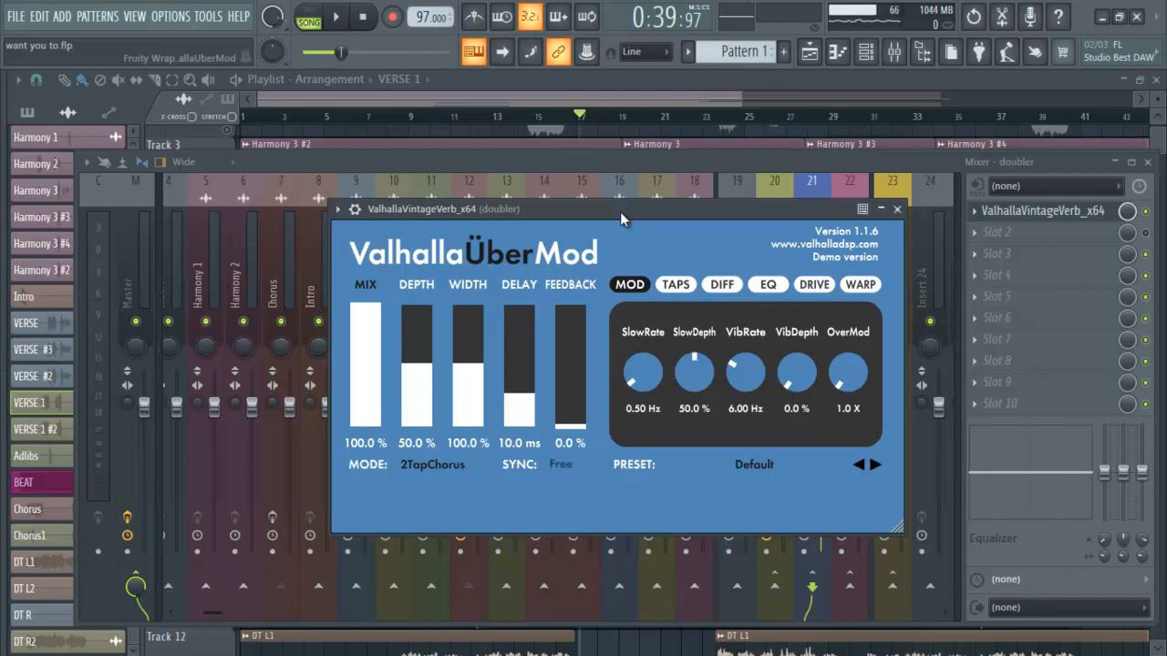
pyautogui.press('space')
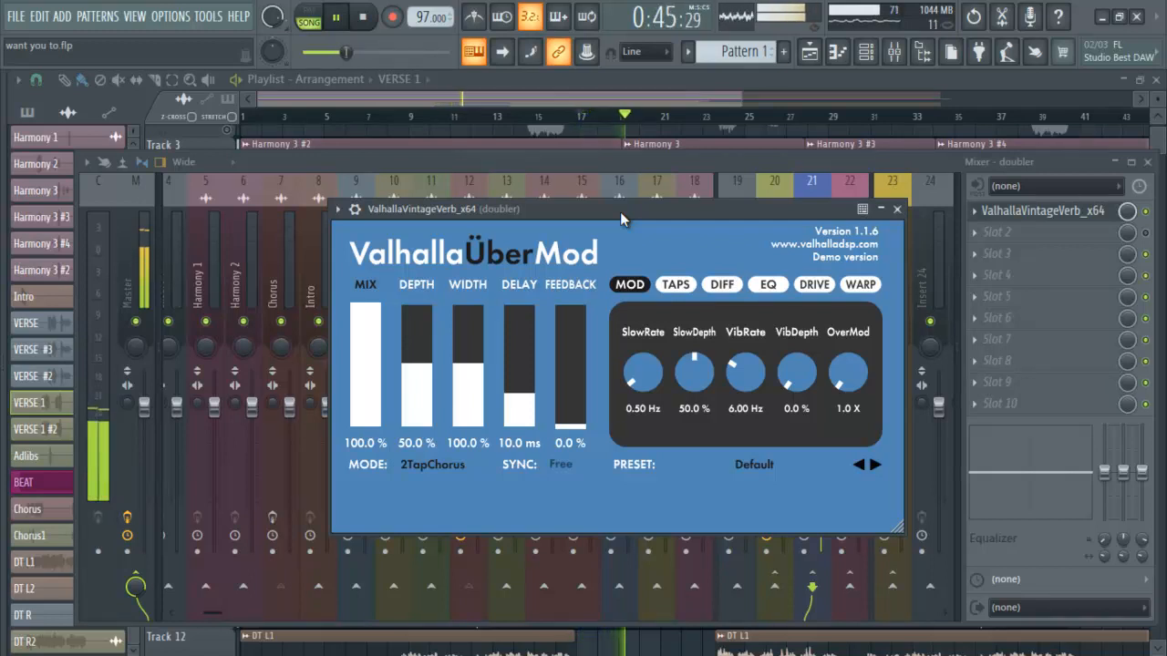
pyautogui.press('space')
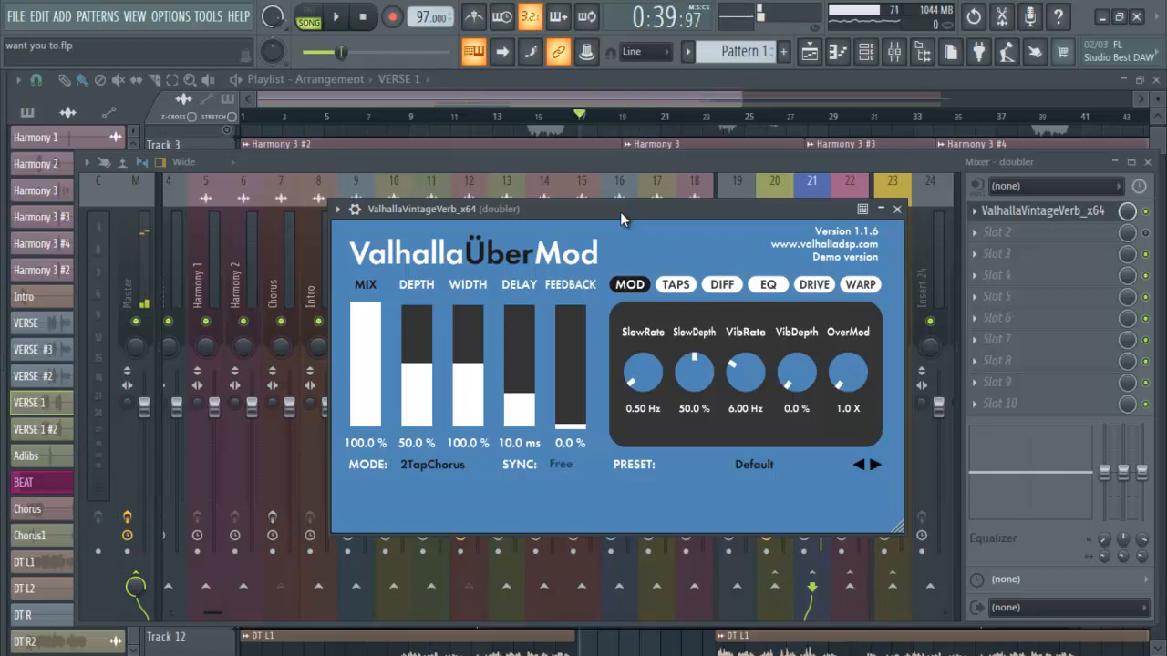
pyautogui.click(897, 210)
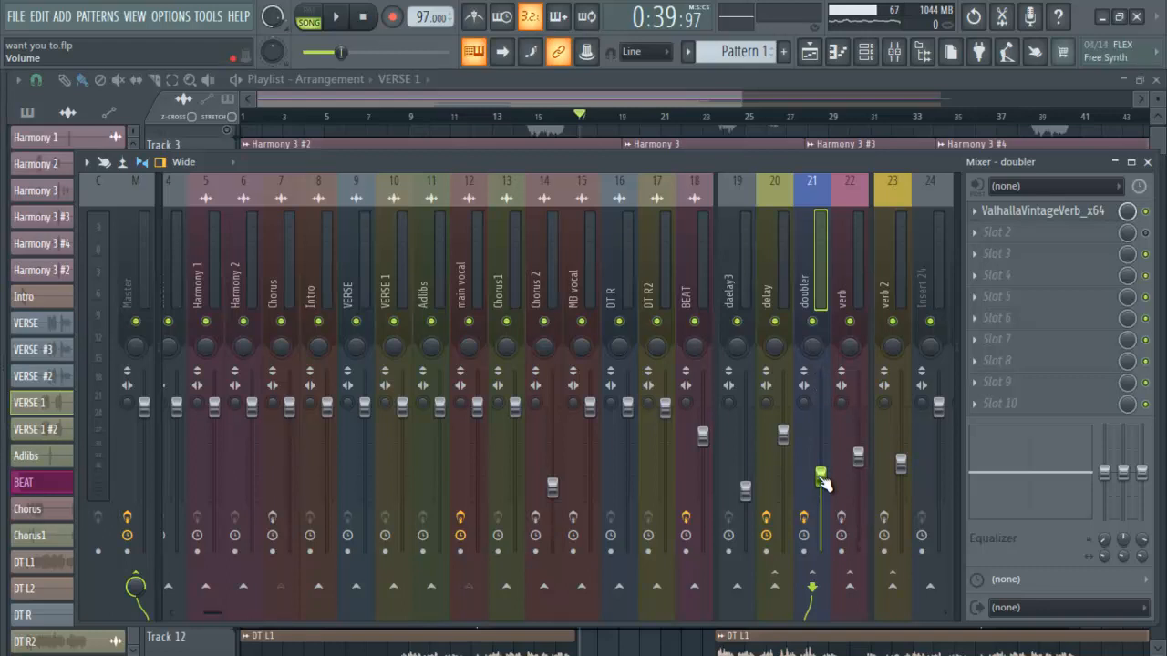
# - Open ValhallaVintageVerb on the verb track, review its reverb settings and available modes, keep Smooth Plate and close the plugin
pyautogui.click(841, 301)
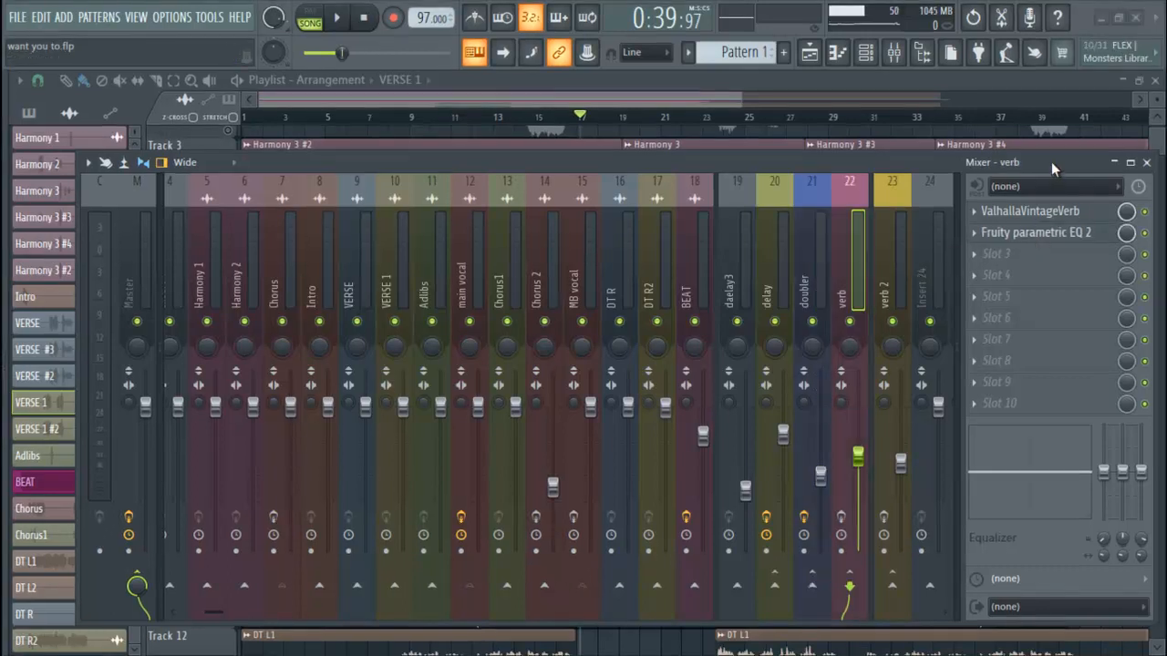
pyautogui.click(1046, 212)
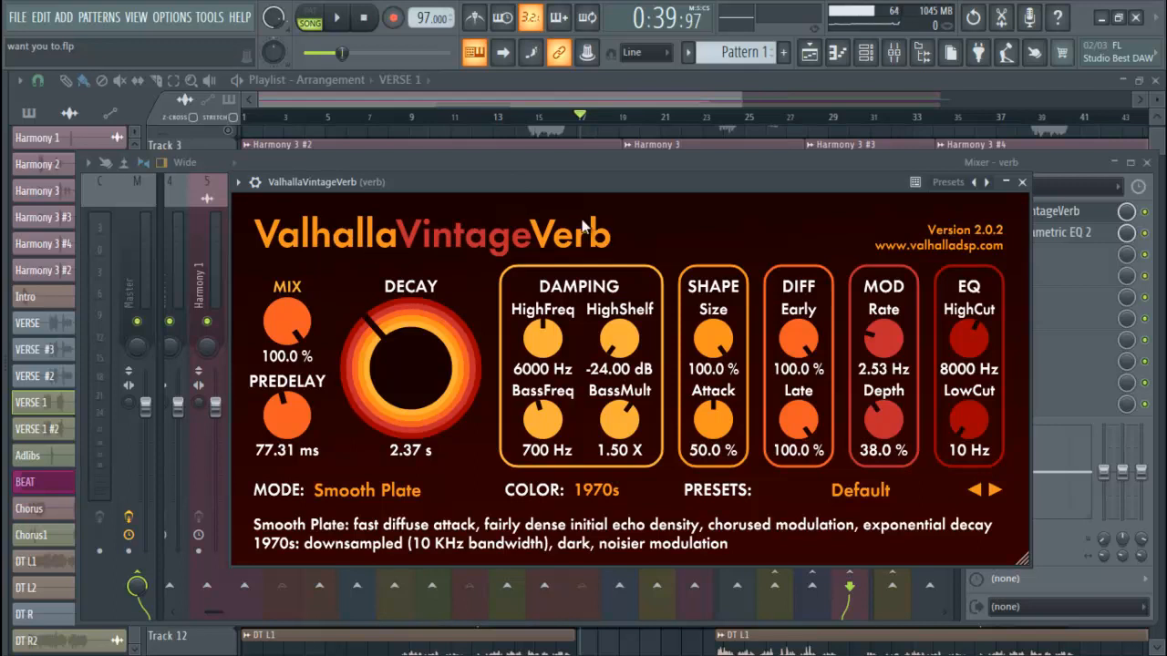
pyautogui.click(325, 493)
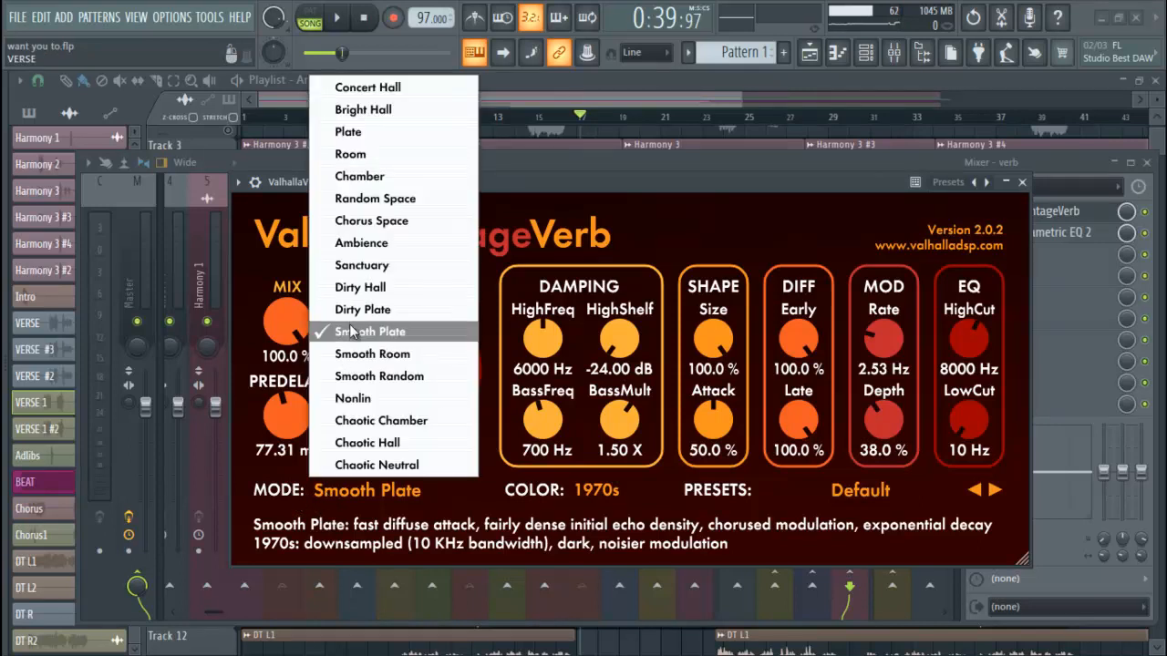
pyautogui.click(517, 175)
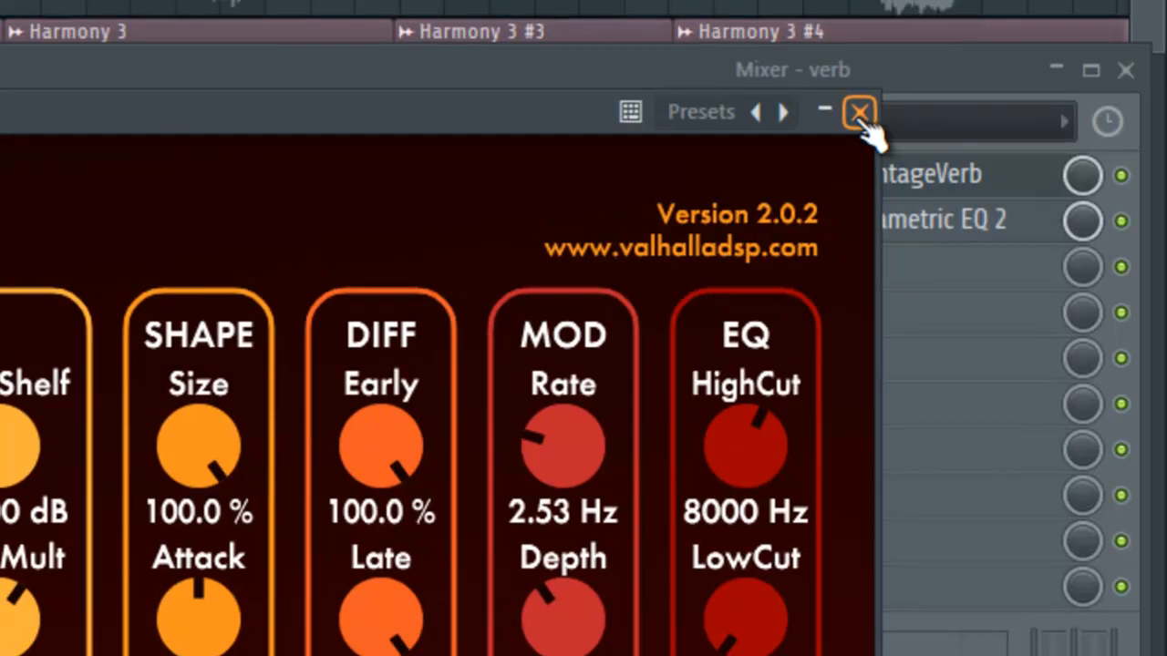
pyautogui.click(1022, 181)
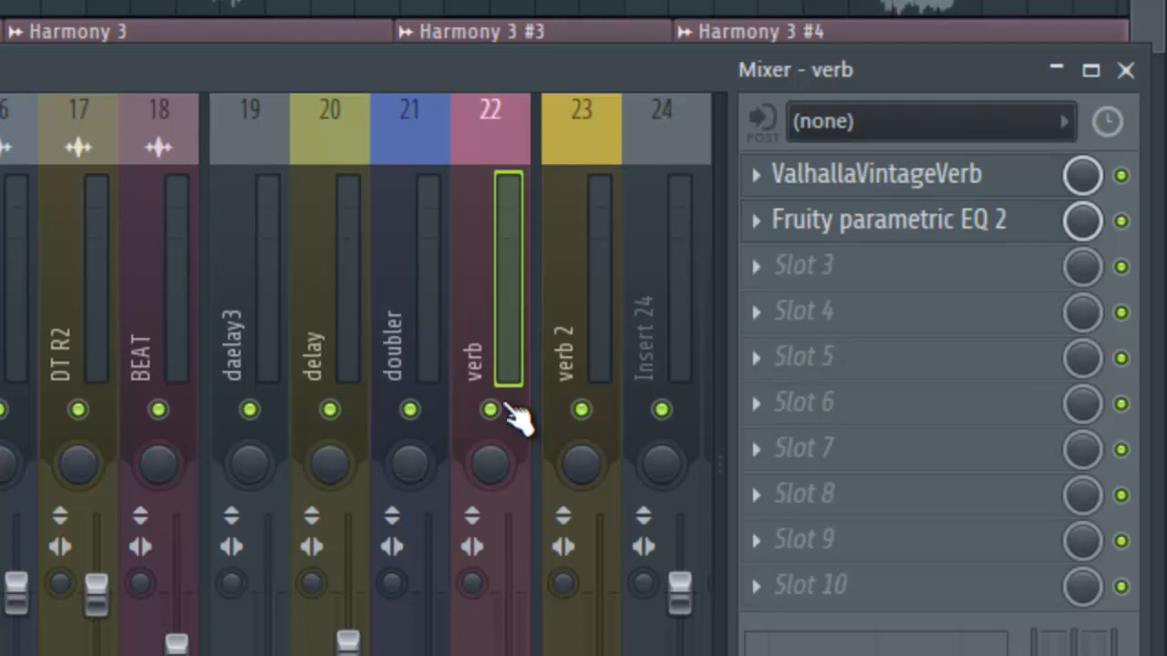
# - Enable the verb track's effects, audition the verse with the reverb, and inspect the track's Fruity parametric EQ 2 curve
pyautogui.press('space')
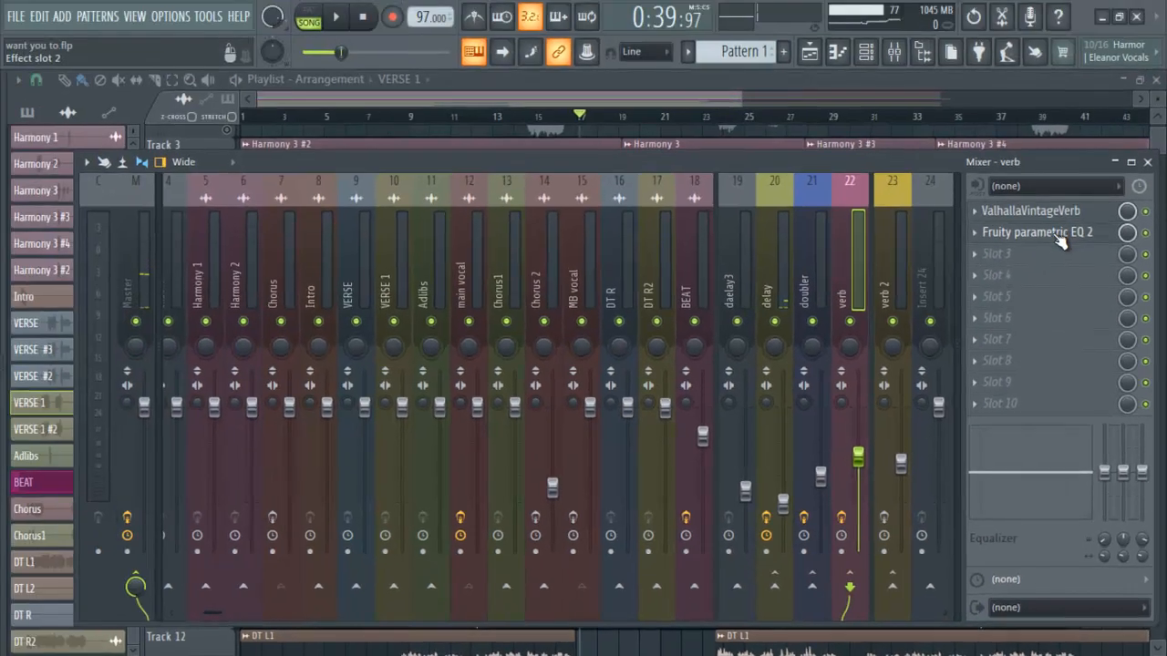
pyautogui.click(1058, 234)
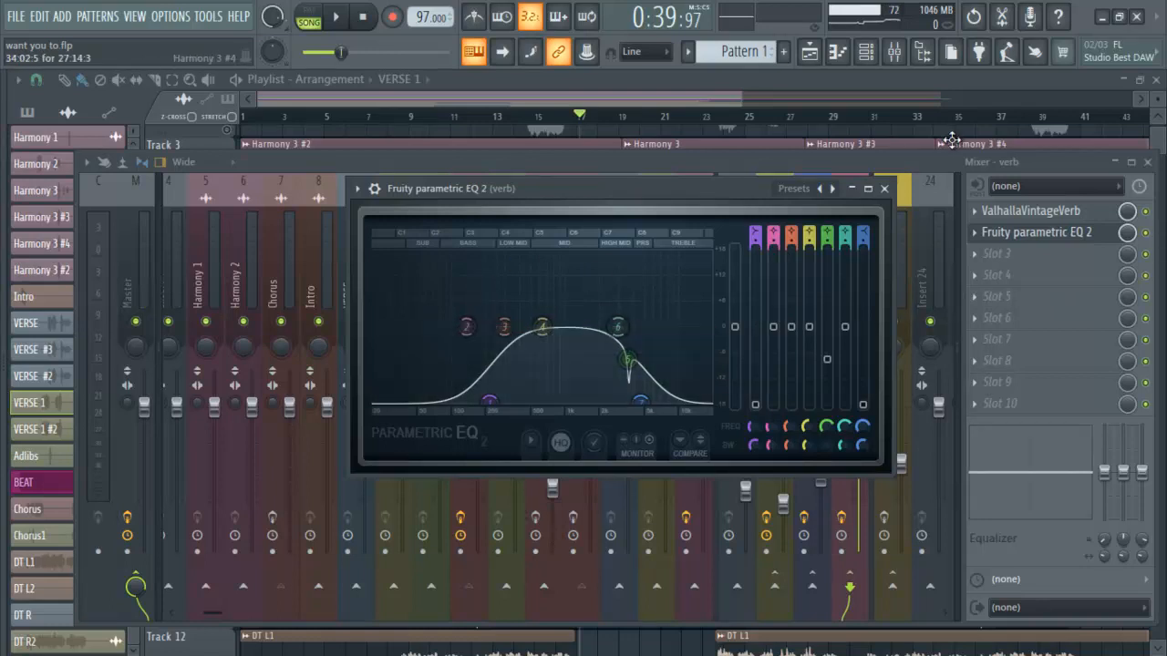
pyautogui.click(883, 189)
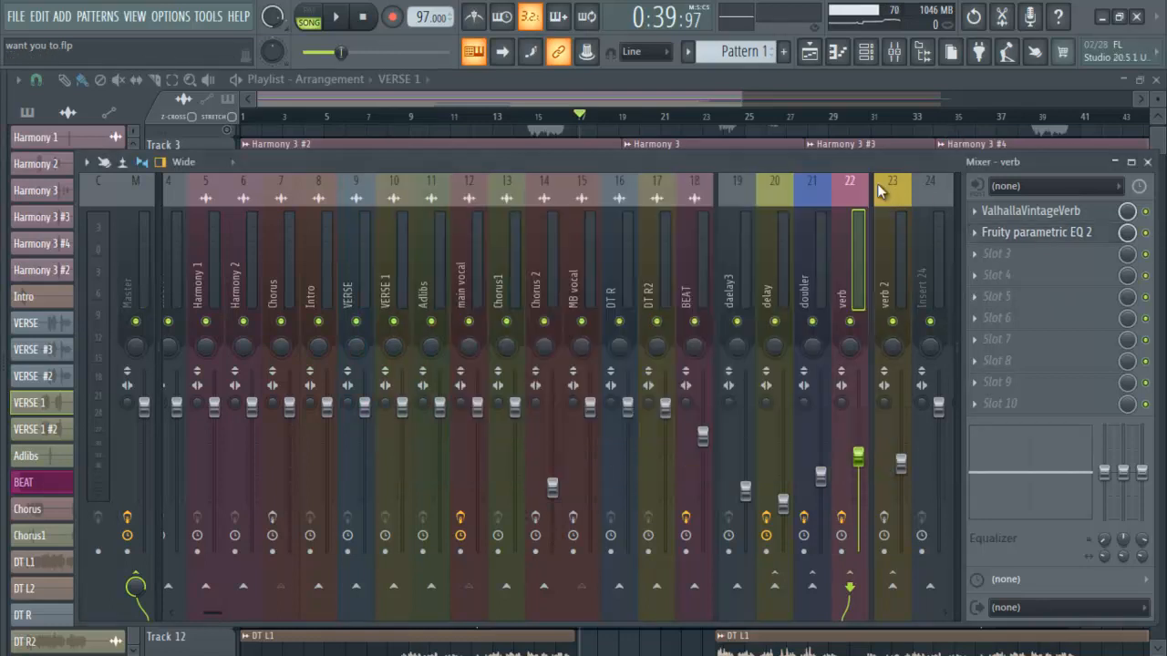
# - Close the mixer, play the arrangement from the verse through the full mix, and save the project
pyautogui.click(1147, 161)
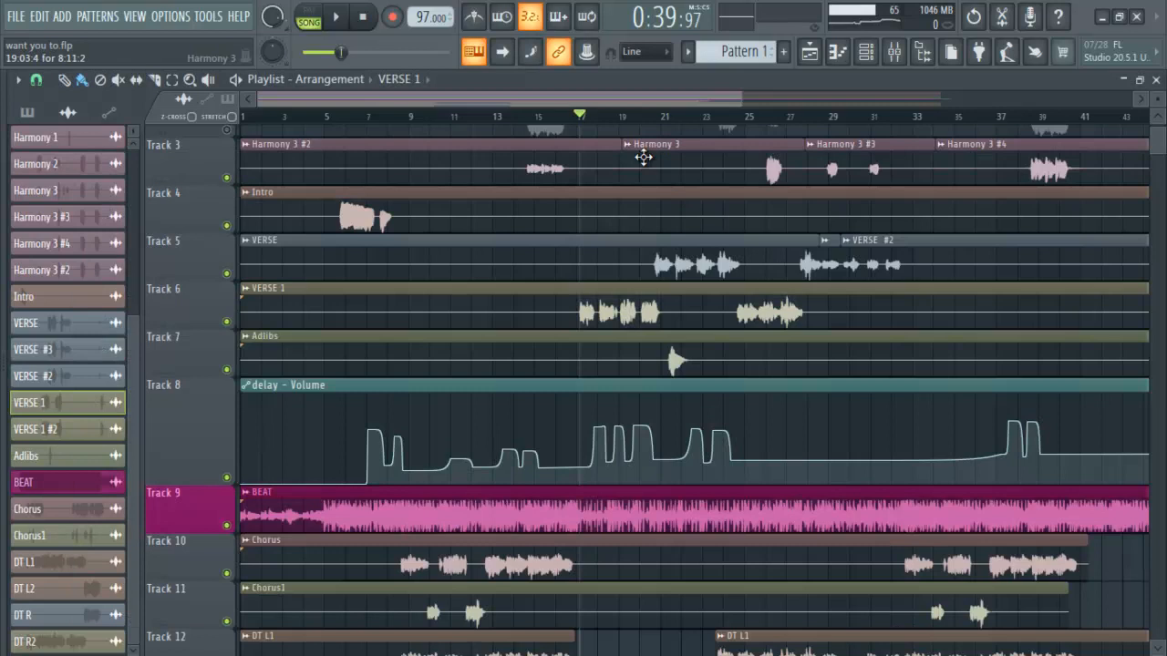
pyautogui.press('space')
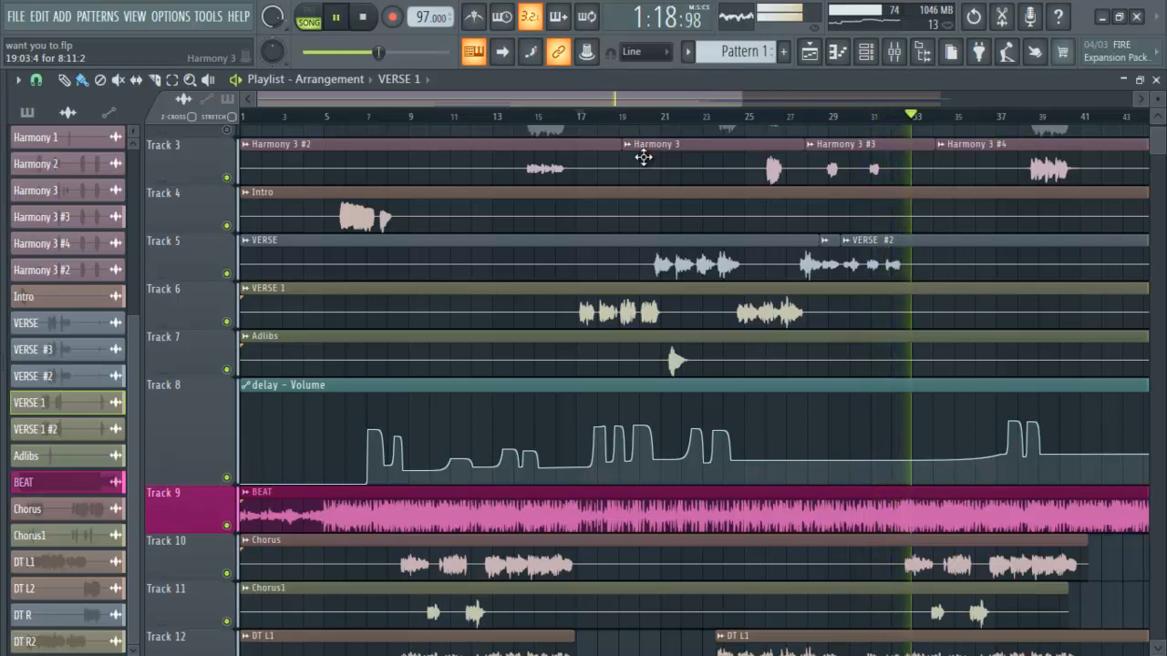
pyautogui.hotkey('ctrl', 's')
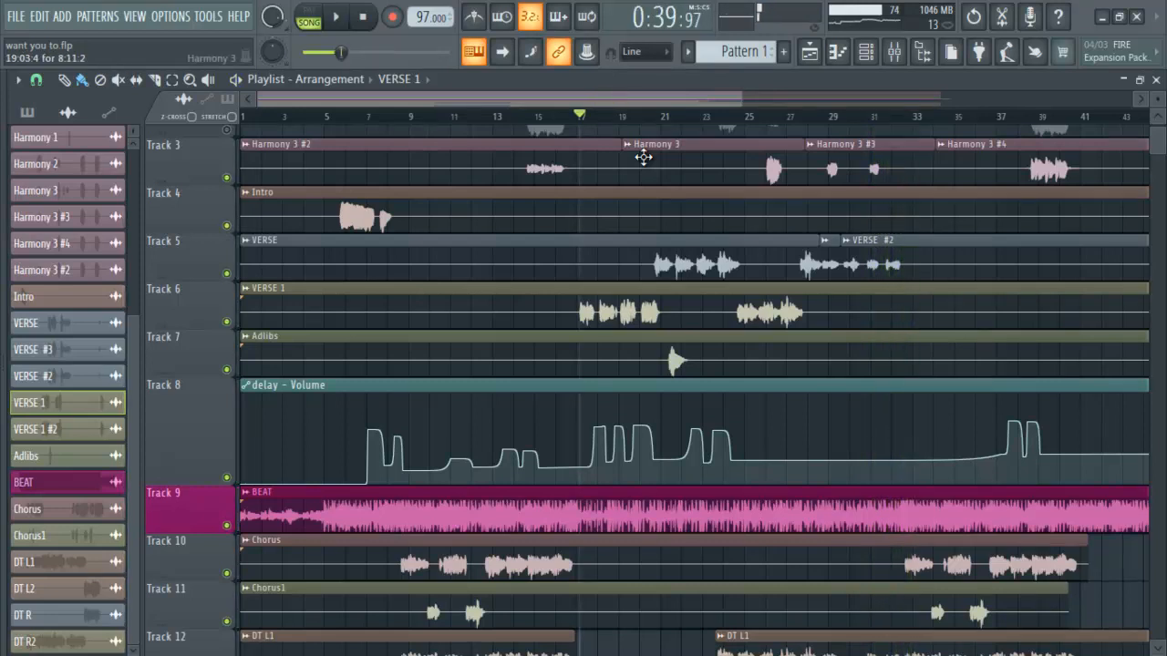